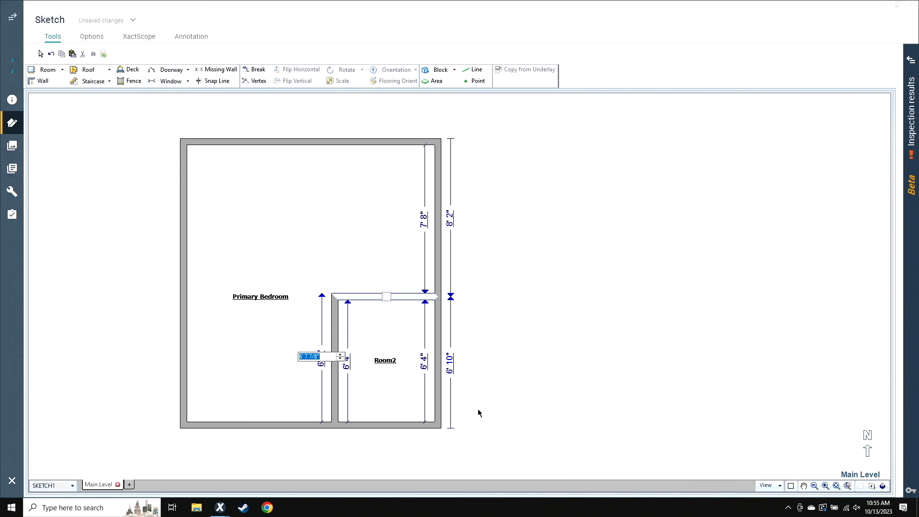
# Set the length of the inner room's left wall to 8' 4" on the bedroom side and name the room Primary Bath
pyautogui.write('.4')
pyautogui.press('Return')
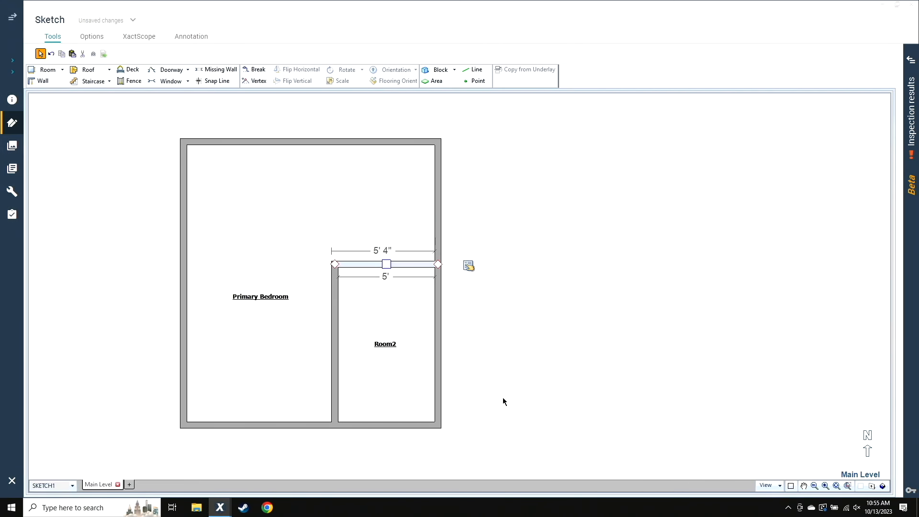
pyautogui.click(406, 322)
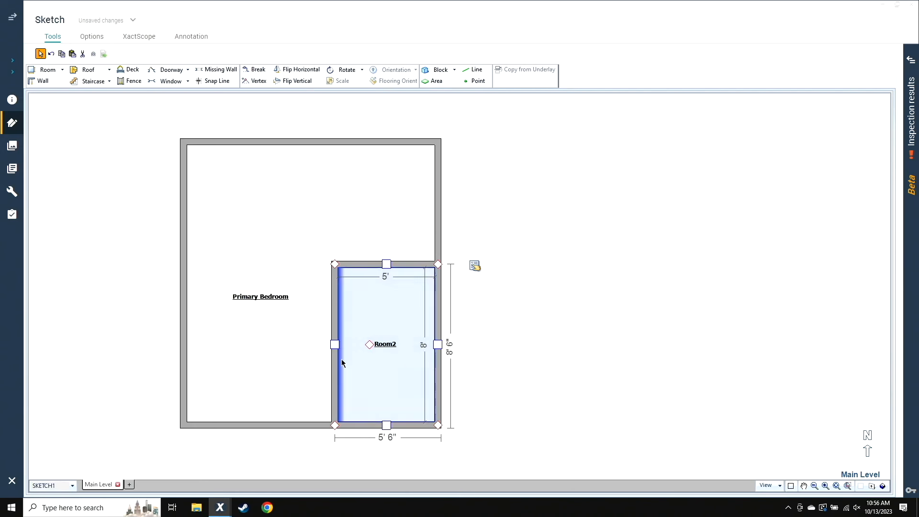
pyautogui.doubleClick(384, 359)
pyautogui.write('Primary Bath')
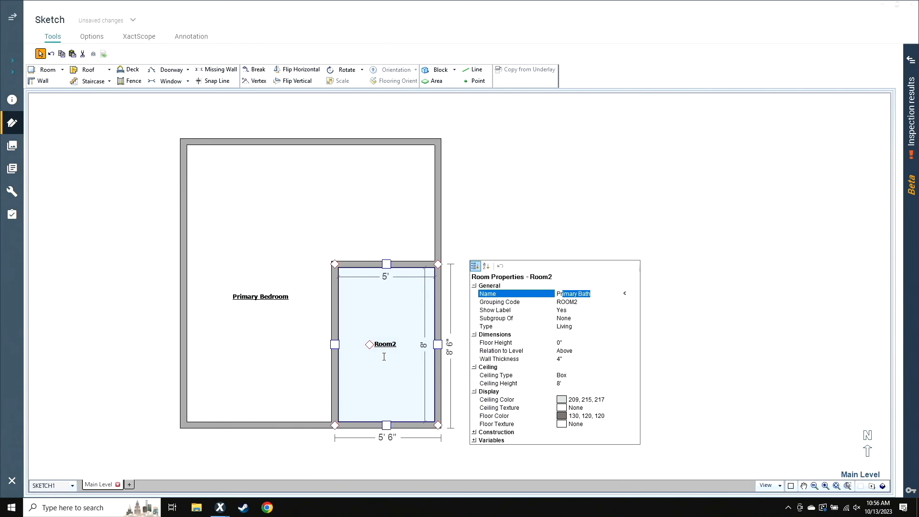
pyautogui.press('Tab')
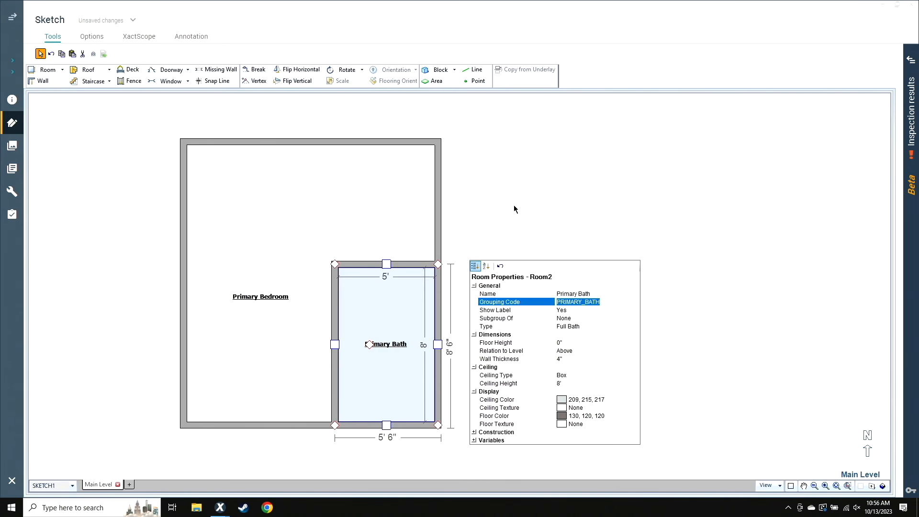
pyautogui.click(498, 209)
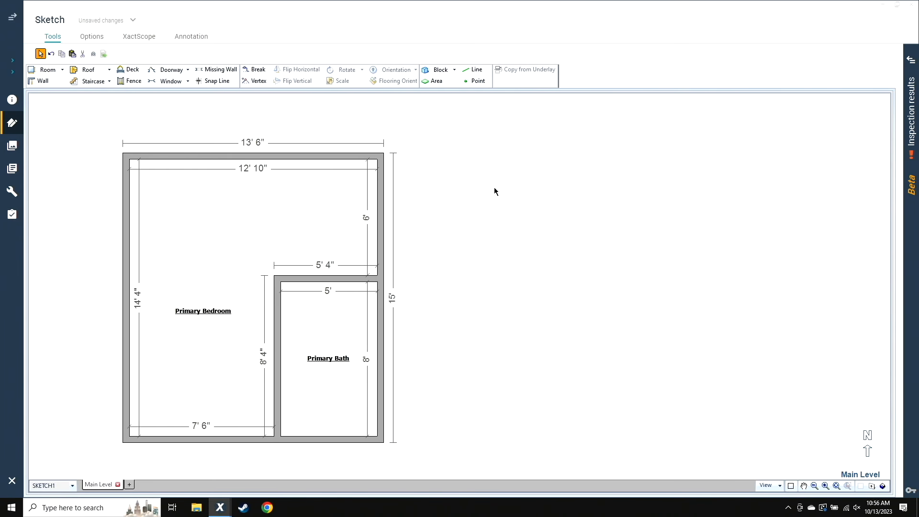
# Pull a new room out of the bedroom's upper right wall and set its inside width to 10'
pyautogui.click(379, 236)
pyautogui.moveTo(382, 219); pyautogui.dragTo(571, 198)
pyautogui.doubleClick(472, 172)
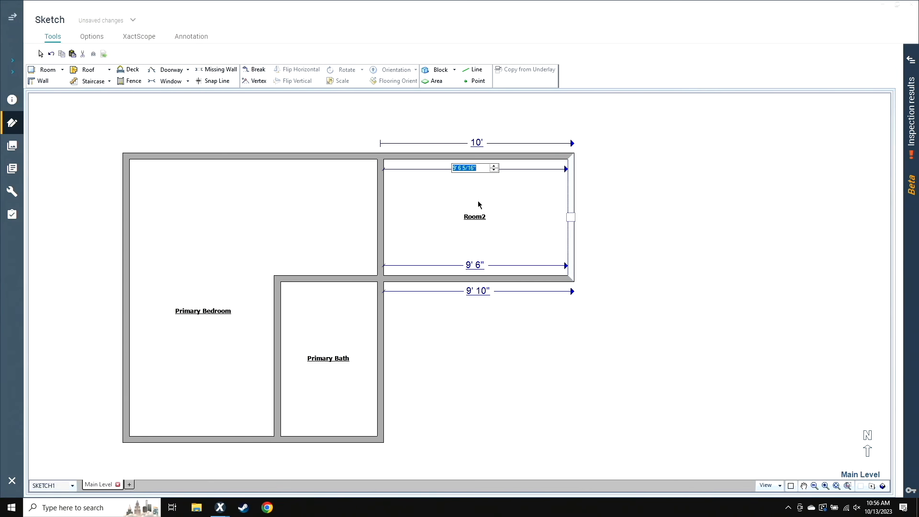
pyautogui.write('10')
pyautogui.press('Return')
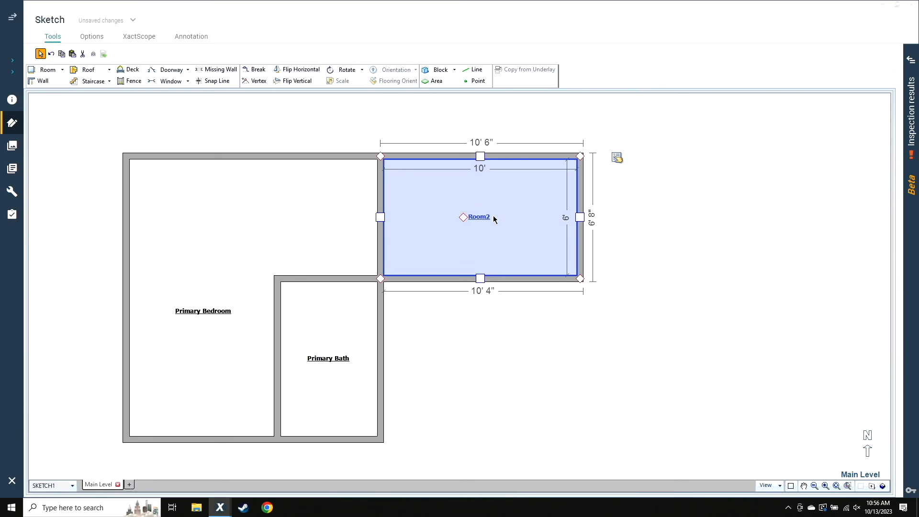
# Extend the new room down to line up with the bath's bottom wall and name it Kitchen
pyautogui.moveTo(480, 277); pyautogui.dragTo(456, 438)
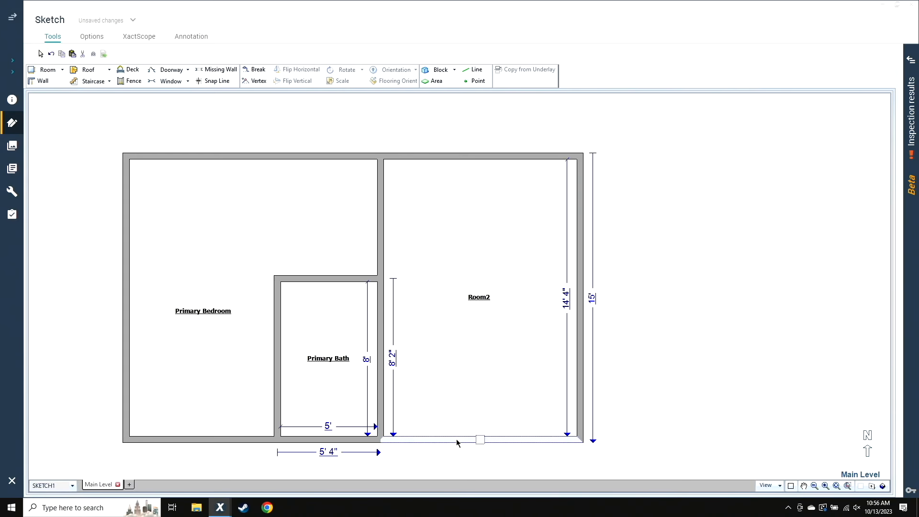
pyautogui.doubleClick(464, 382)
pyautogui.write('Kitchen')
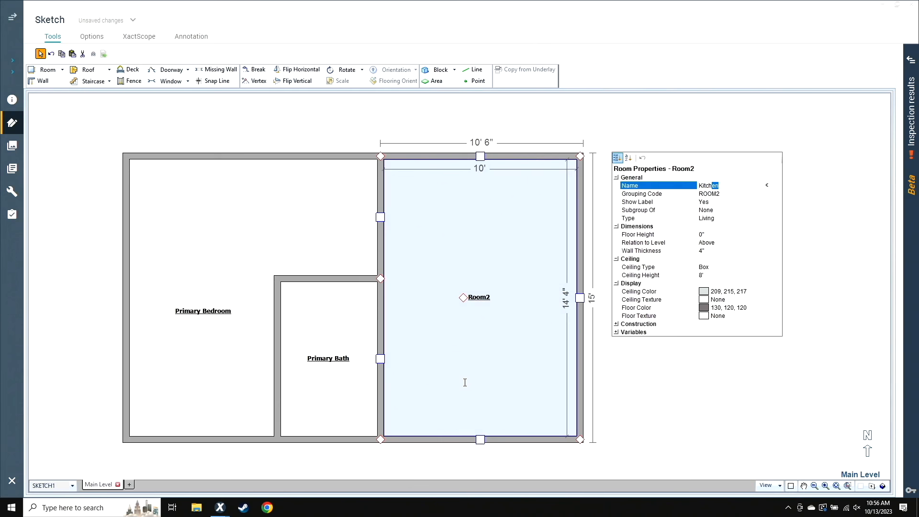
pyautogui.press('Return')
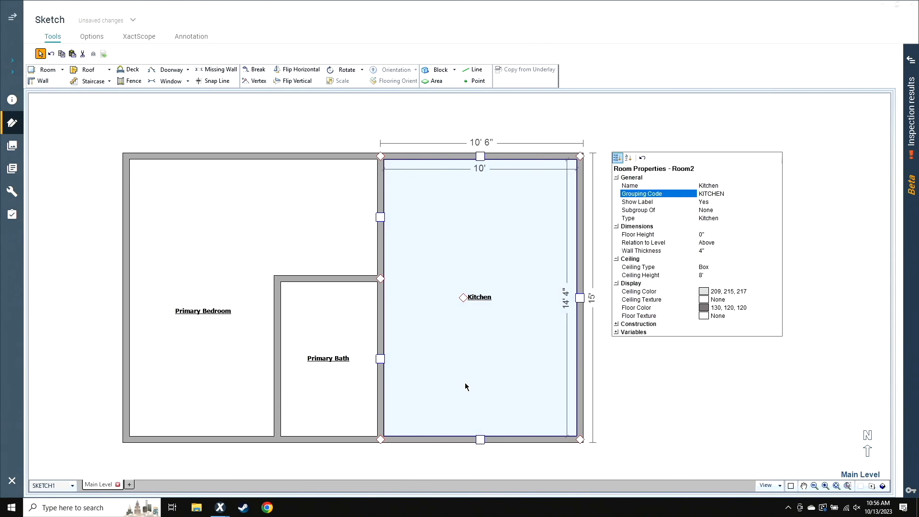
pyautogui.click(642, 400)
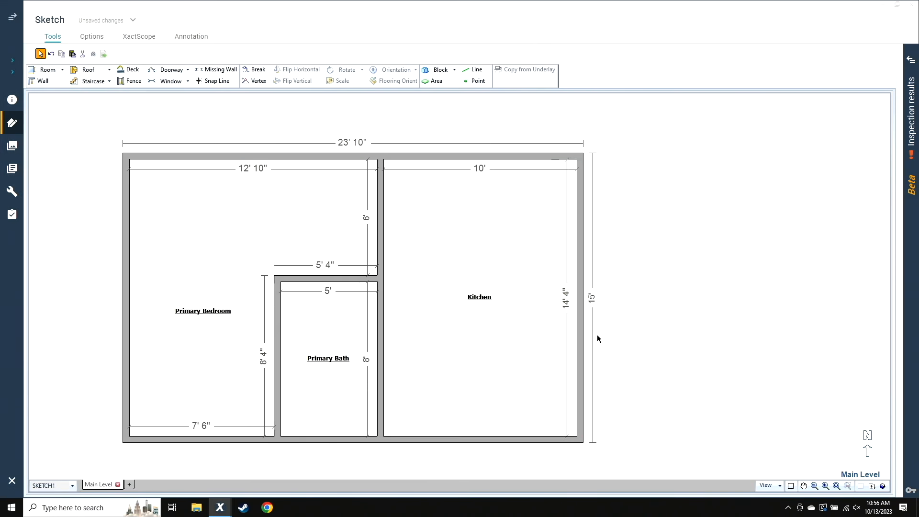
# Break the kitchen's right wall and pull the lower section inward to form a corner room about 3' 6" wide inside
pyautogui.press('b')
pyautogui.click(581, 356)
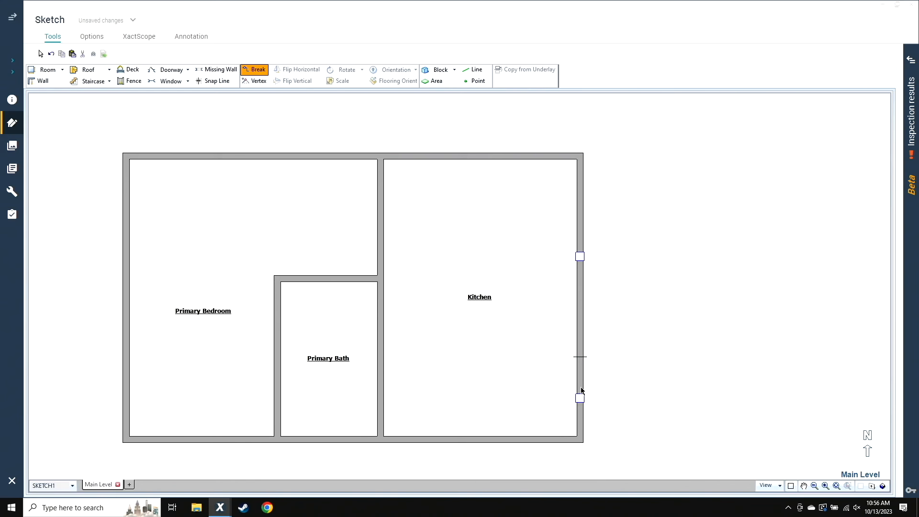
pyautogui.moveTo(580, 398); pyautogui.dragTo(504, 404)
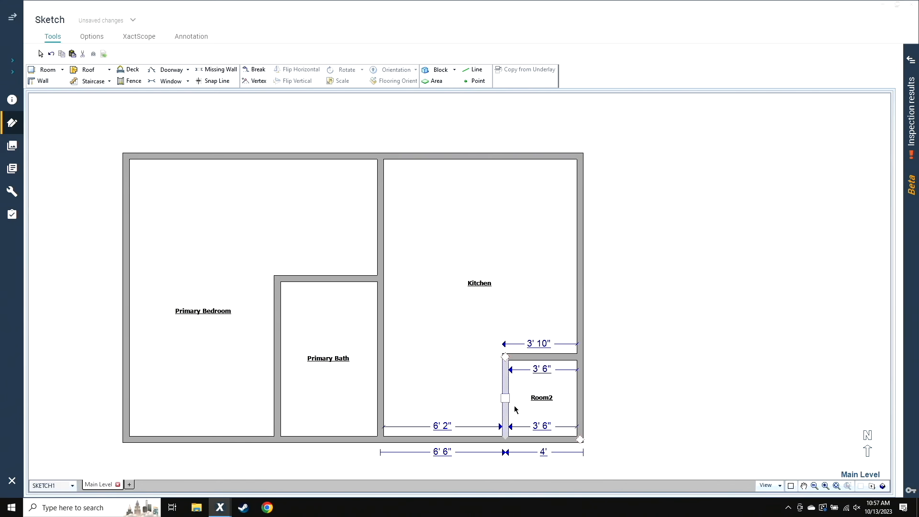
# Name the kitchen's corner room Pantry and make it a subgroup of Kitchen
pyautogui.scroll(3, 569, 447)
pyautogui.scroll(2, 569, 448)
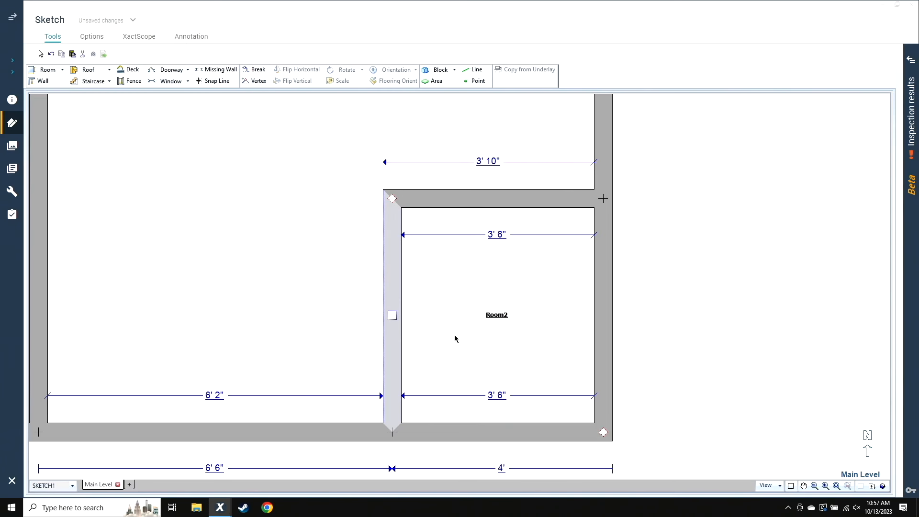
pyautogui.click(424, 329)
pyautogui.write('Pantry')
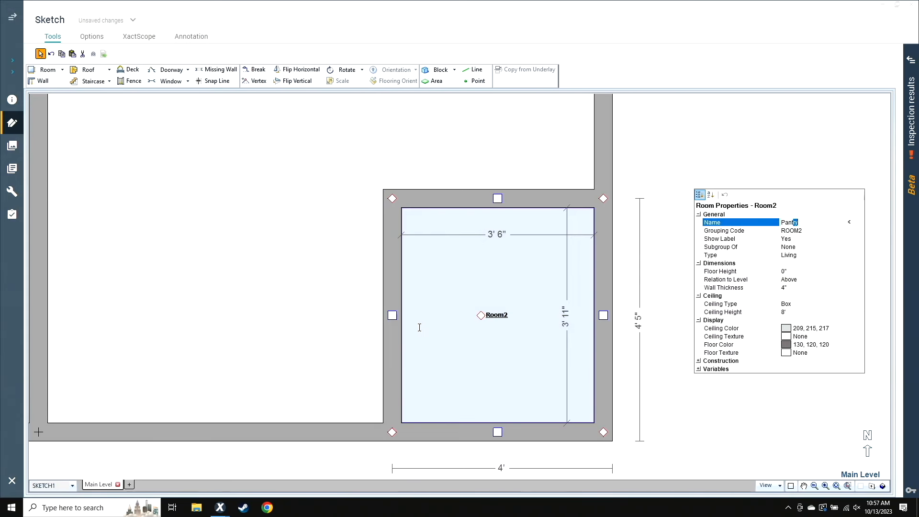
pyautogui.press('Tab')
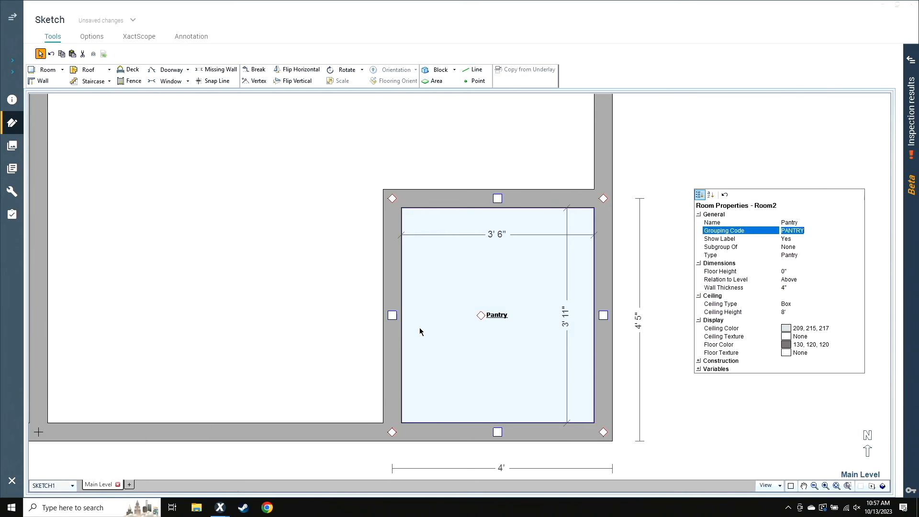
pyautogui.press('Tab')
pyautogui.press('Tab')
pyautogui.press('Down')
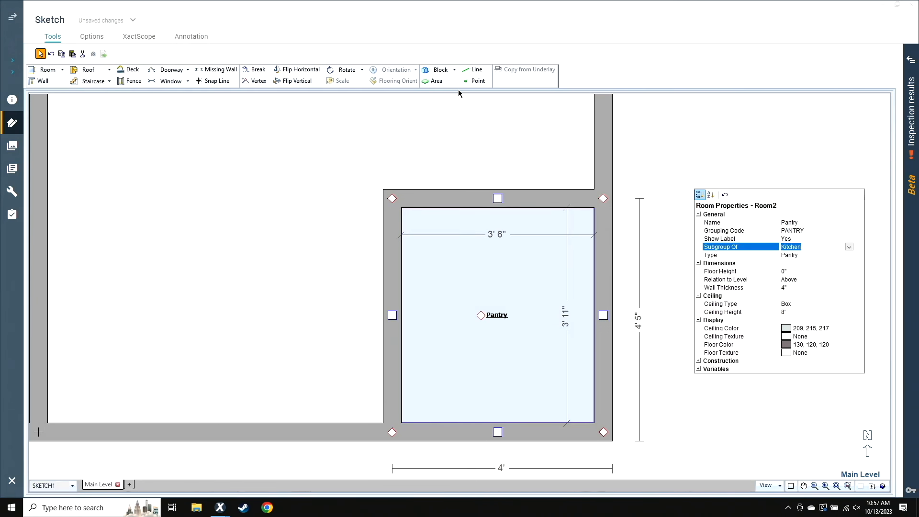
pyautogui.click(695, 123)
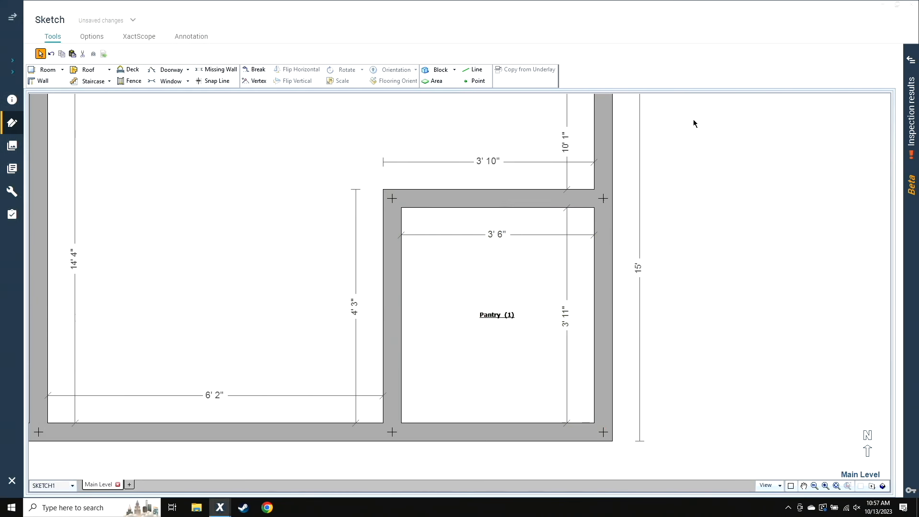
# Set the pantry's inside depth to 4' by moving its upper wall
pyautogui.click(492, 347)
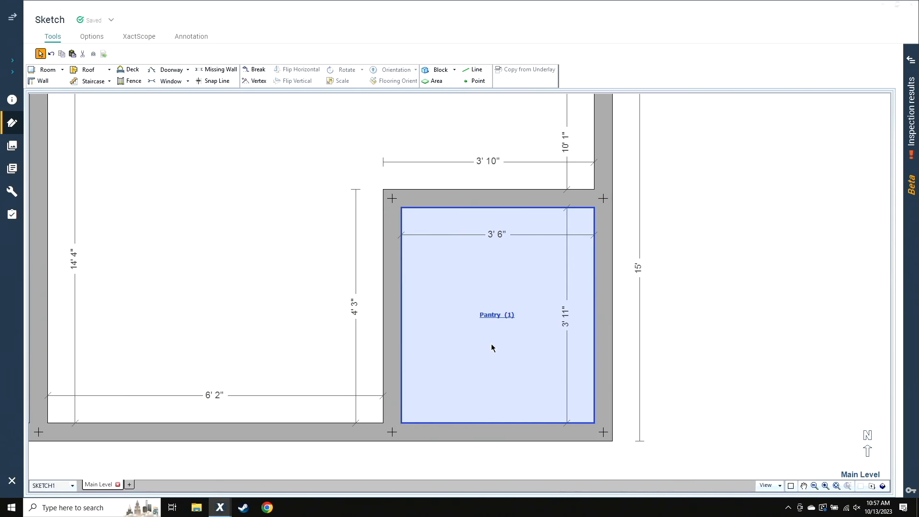
pyautogui.click(535, 271)
pyautogui.click(496, 197)
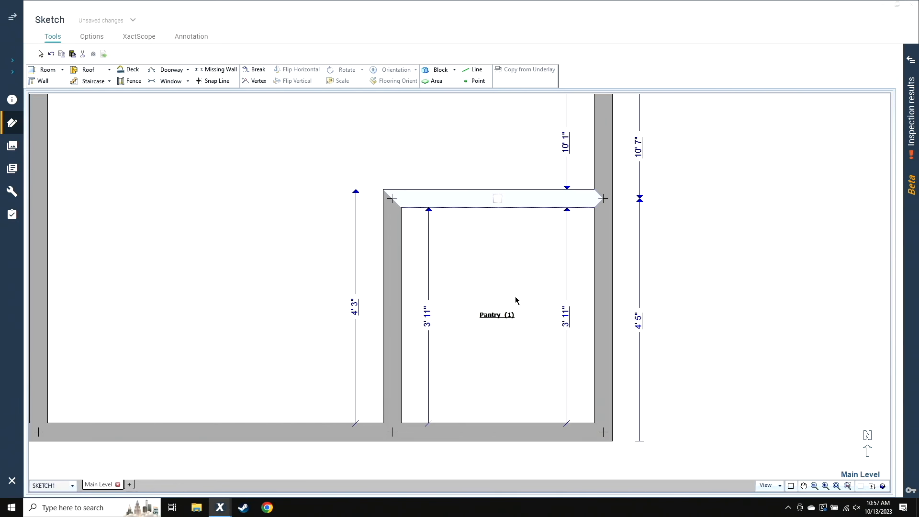
pyautogui.click(565, 323)
pyautogui.write('4')
pyautogui.press('Return')
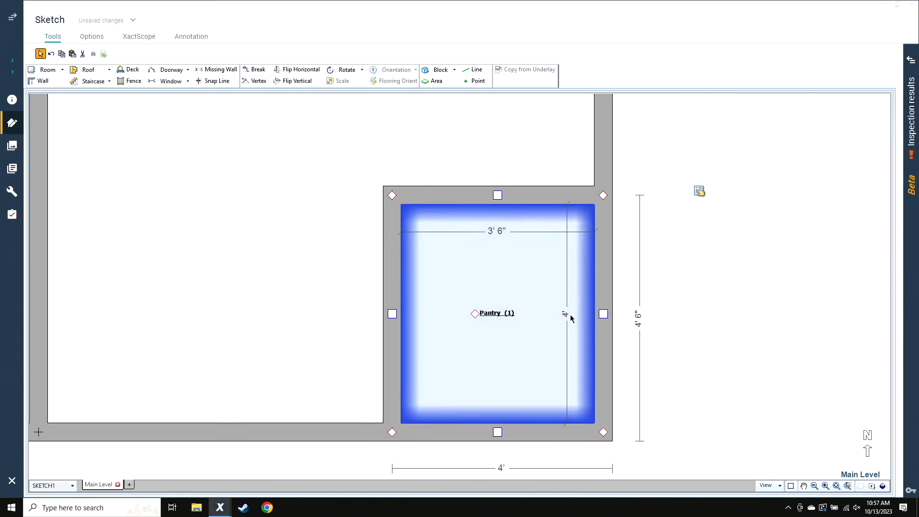
pyautogui.click(393, 311)
pyautogui.press('a')
pyautogui.click(492, 234)
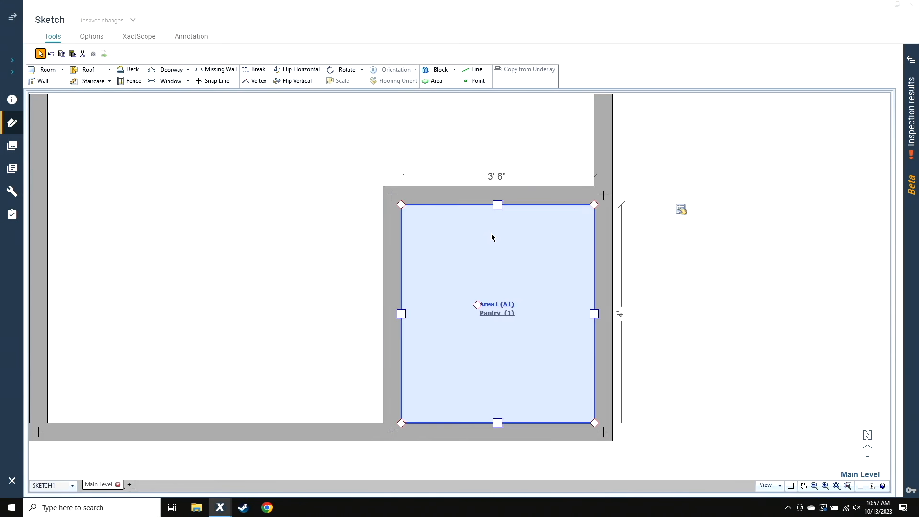
pyautogui.press('Delete')
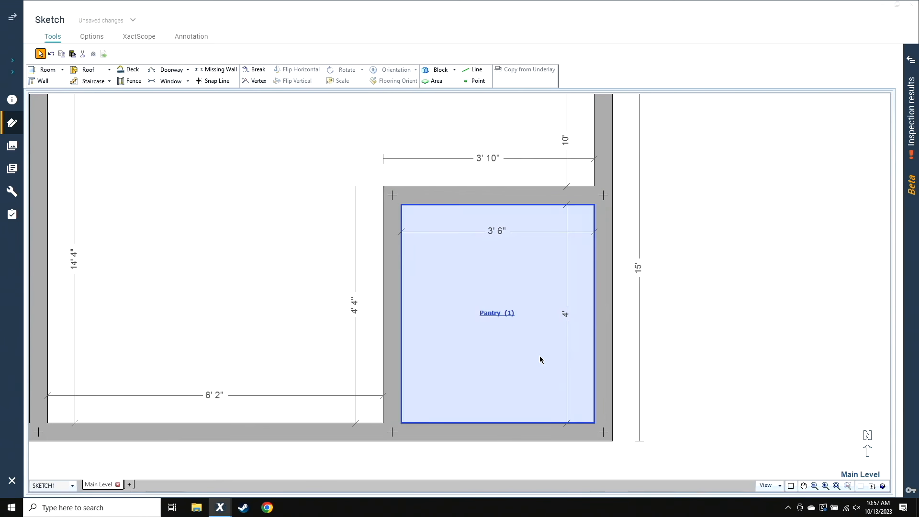
# Set the pantry's inside width to 4' by moving its left wall
pyautogui.click(540, 360)
pyautogui.click(392, 314)
pyautogui.click(494, 230)
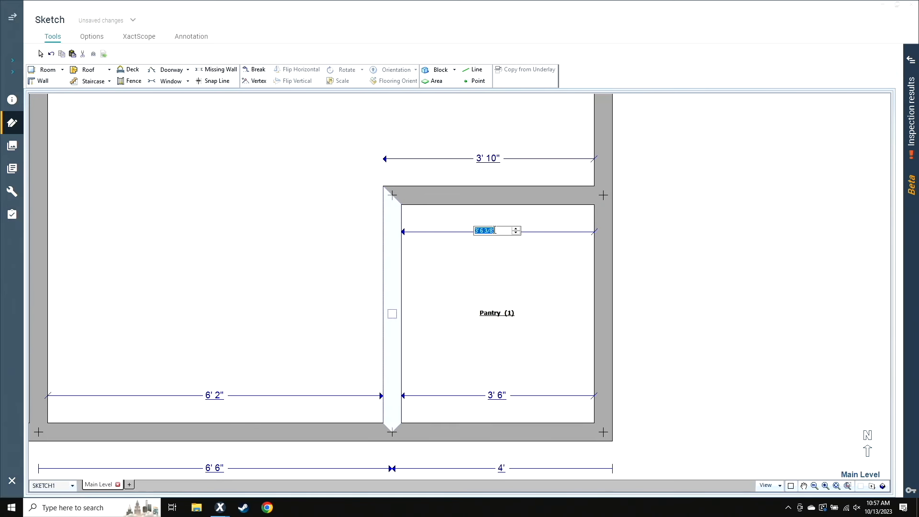
pyautogui.write('4')
pyautogui.press('Return')
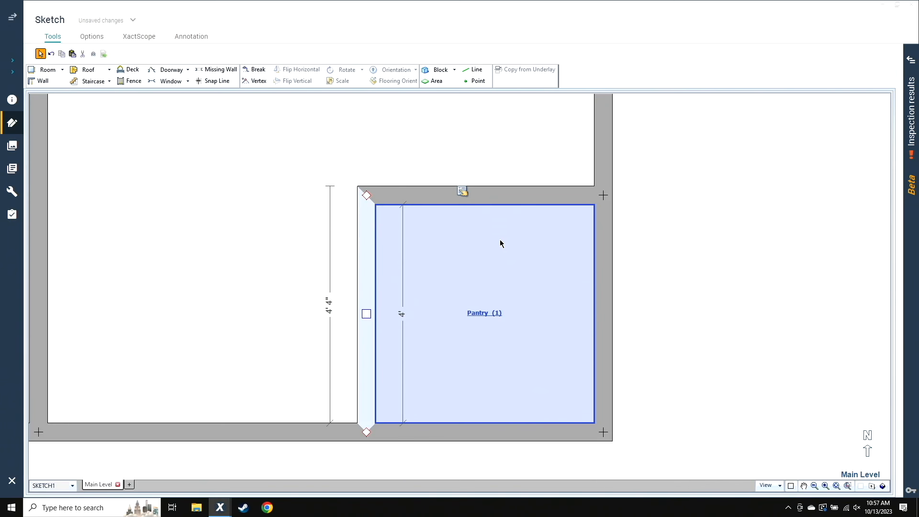
# Add a vertex midway along the pantry's upper wall and move its upper-left corner down to form a diagonal wall about 2' 11" long inside
pyautogui.click(490, 198)
pyautogui.press('v')
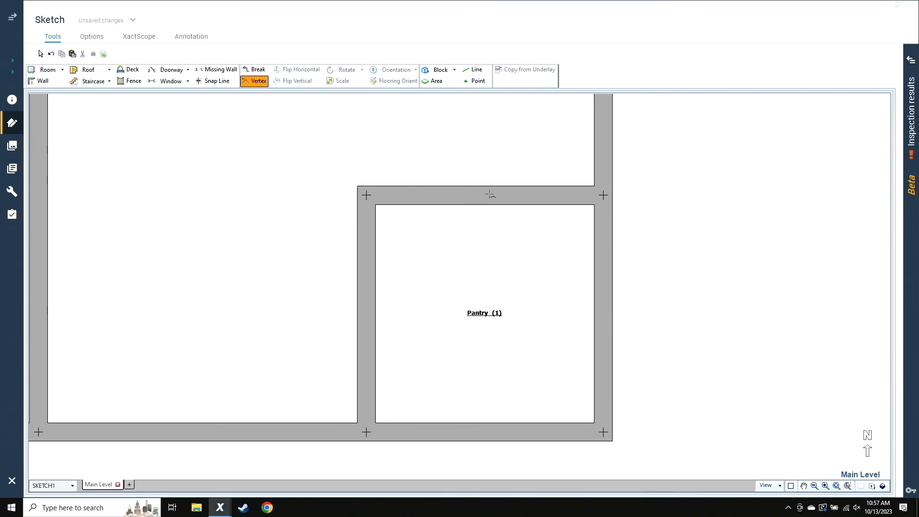
pyautogui.click(484, 195)
pyautogui.moveTo(366, 196); pyautogui.dragTo(400, 317)
# Move the pantry's diagonal wall so the short upper wall beside it is 2' 3" long on the kitchen side
pyautogui.click(510, 318)
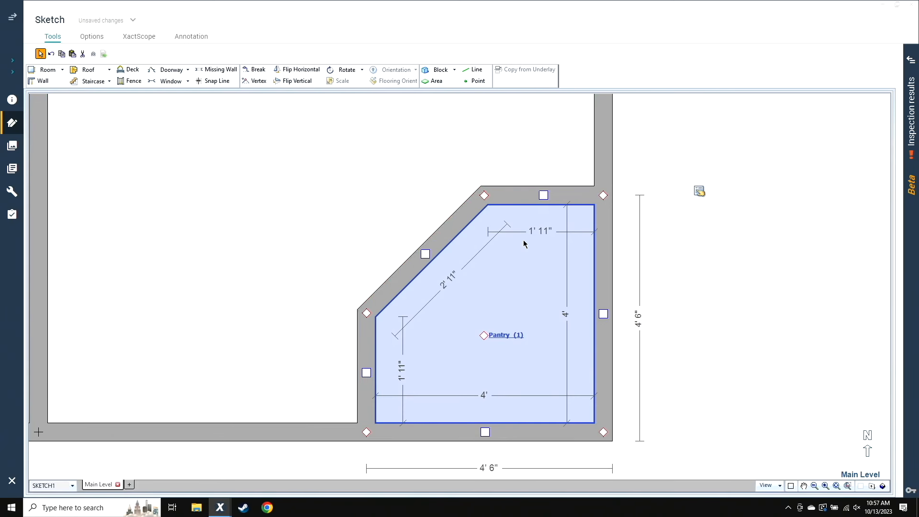
pyautogui.click(536, 171)
pyautogui.click(536, 166)
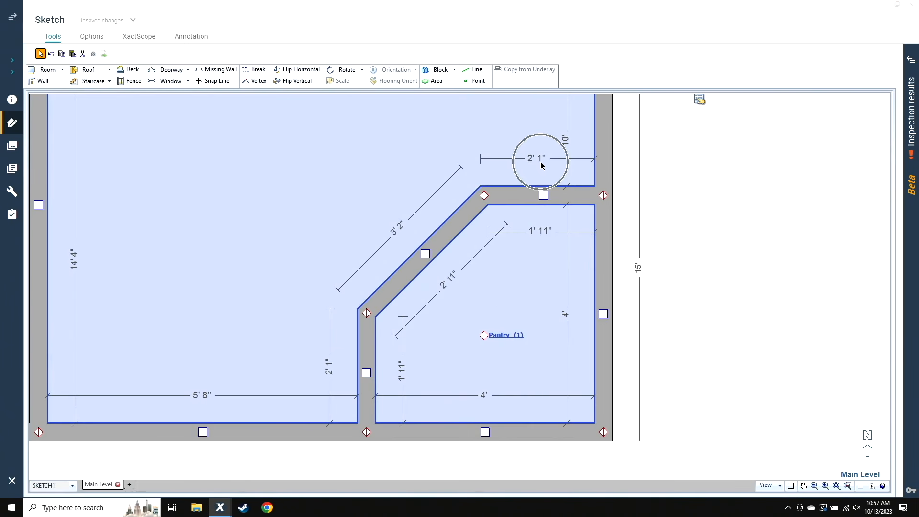
pyautogui.click(339, 421)
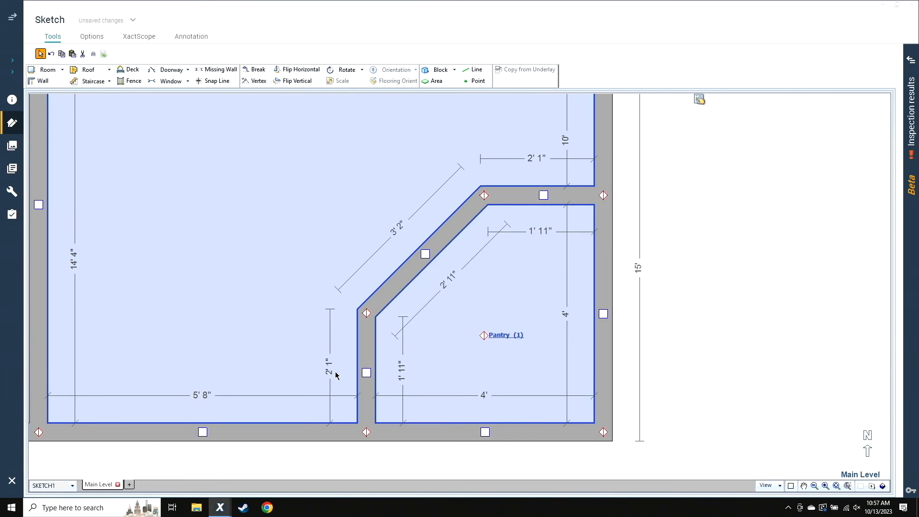
pyautogui.click(425, 257)
pyautogui.click(535, 158)
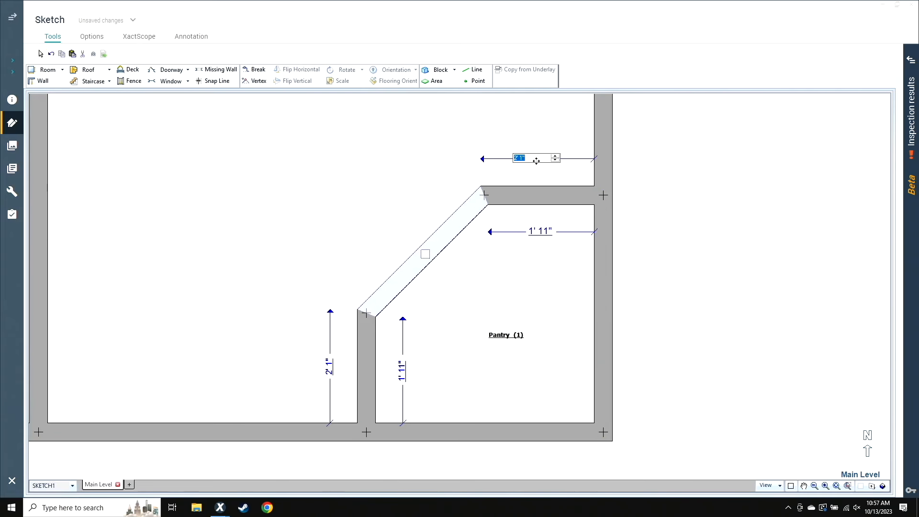
pyautogui.write('2.3')
pyautogui.press('Return')
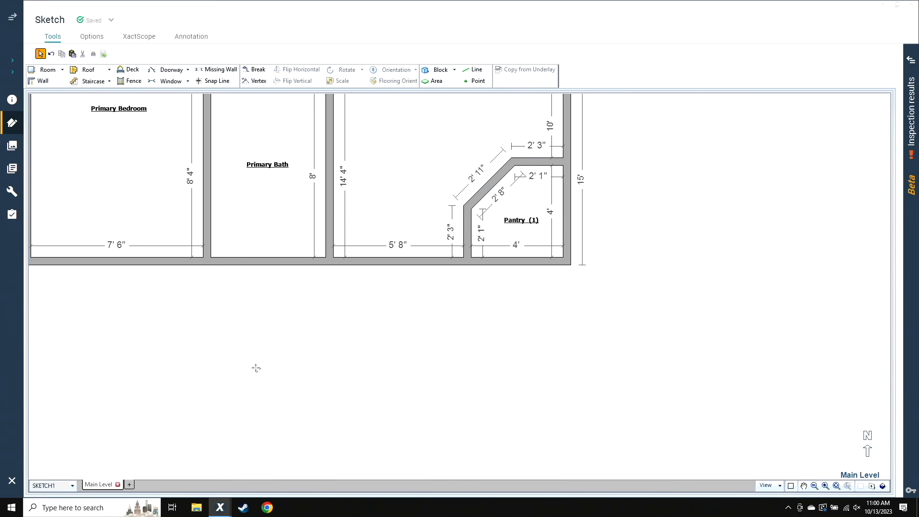
# Draw a three-wall bay below the kitchen: a slanted wall about 2' long, a horizontal wall about 5' 3" and a vertical wall up to the pantry
pyautogui.press('w')
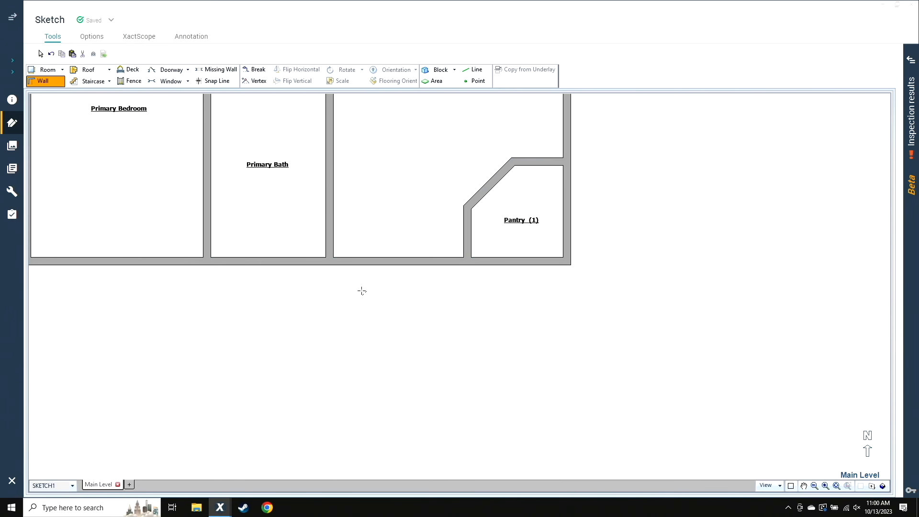
pyautogui.click(329, 262)
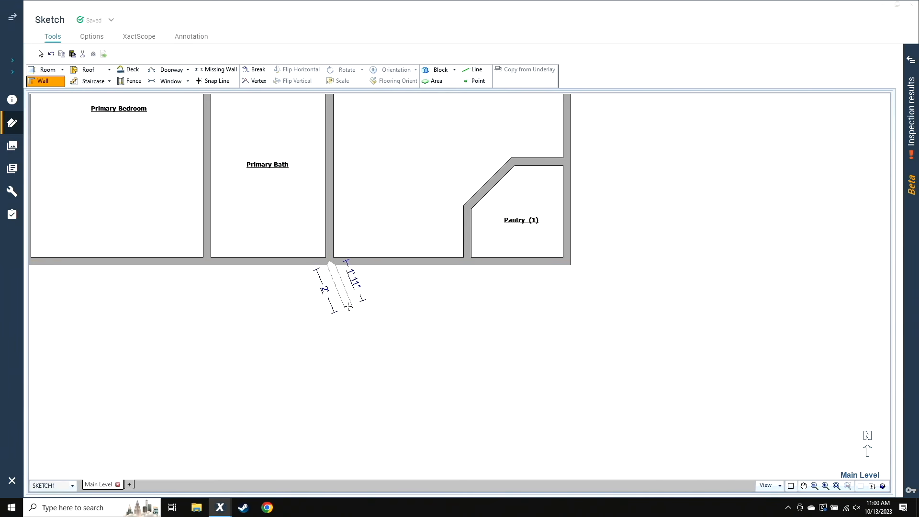
pyautogui.click(349, 308)
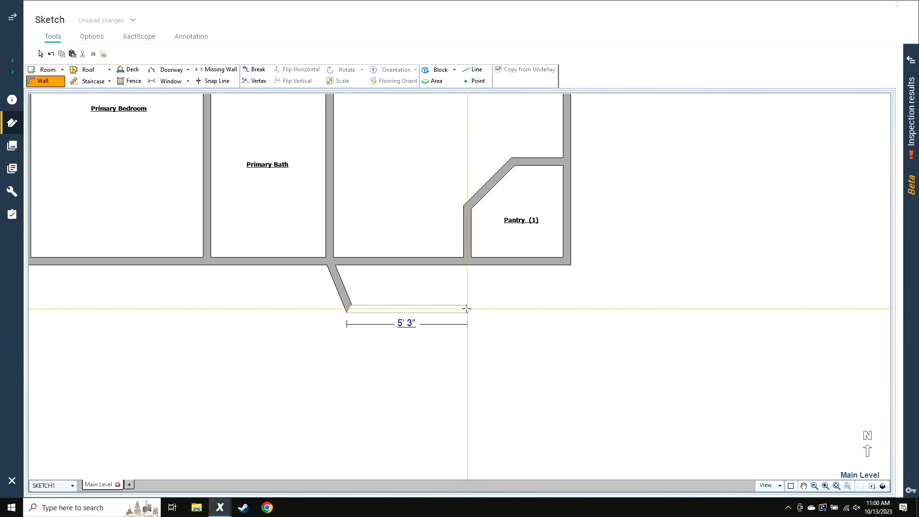
pyautogui.click(466, 309)
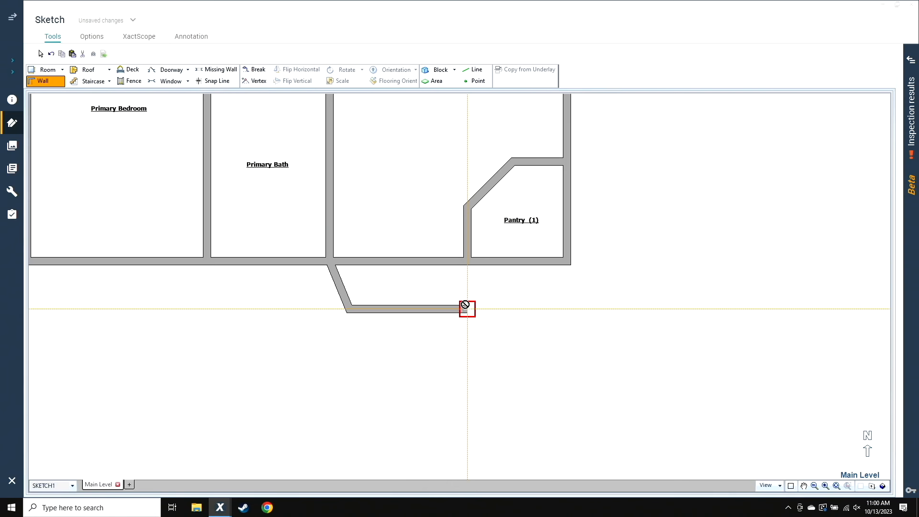
pyautogui.click(464, 262)
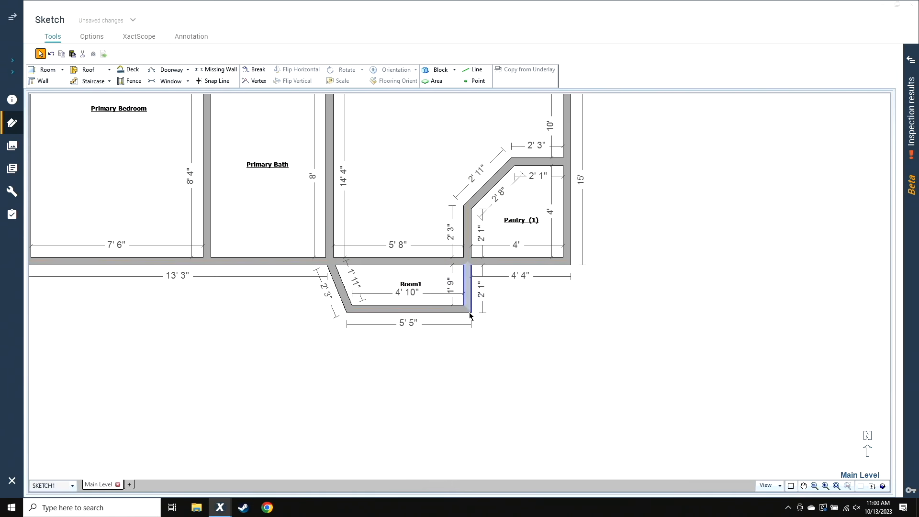
# Move the bay room's lower-right corner inward so its right wall slants and its lower wall is about 4' 1" long inside
pyautogui.click(454, 312)
pyautogui.scroll(3, 363, 282)
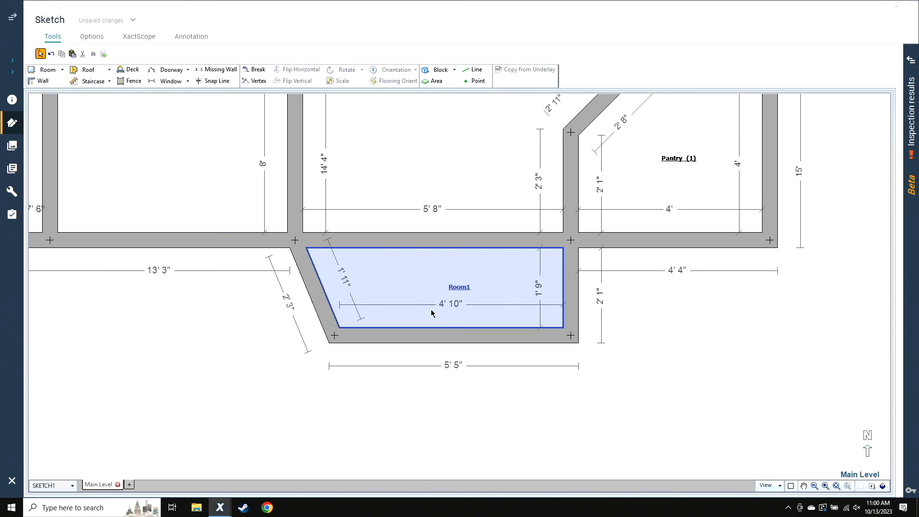
pyautogui.click(532, 336)
pyautogui.click(570, 335)
pyautogui.moveTo(570, 335); pyautogui.dragTo(540, 333)
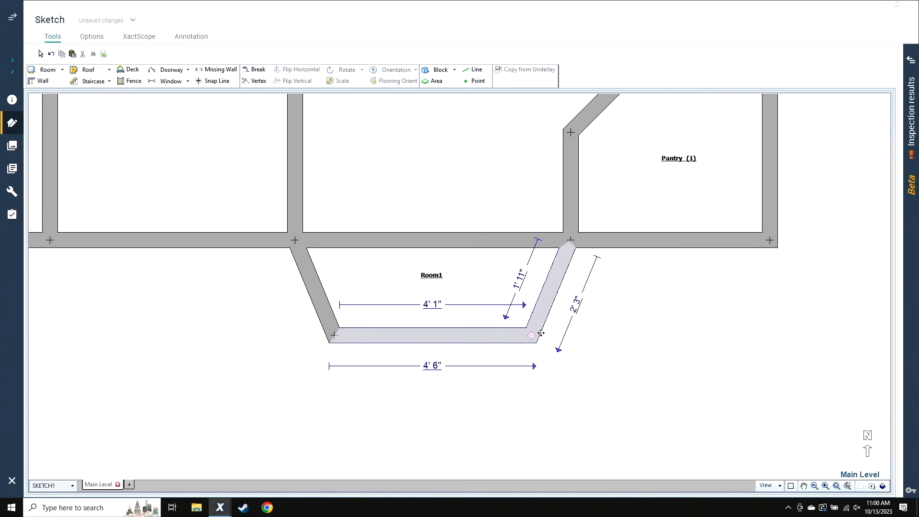
pyautogui.click(456, 291)
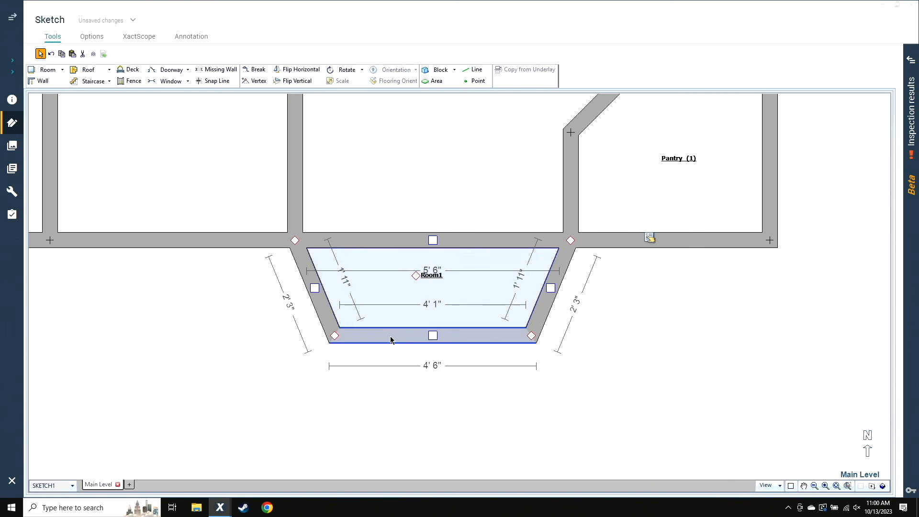
# Set the outside length of the bay room's slanted walls to 2' 2" by moving its lower wall
pyautogui.click(421, 336)
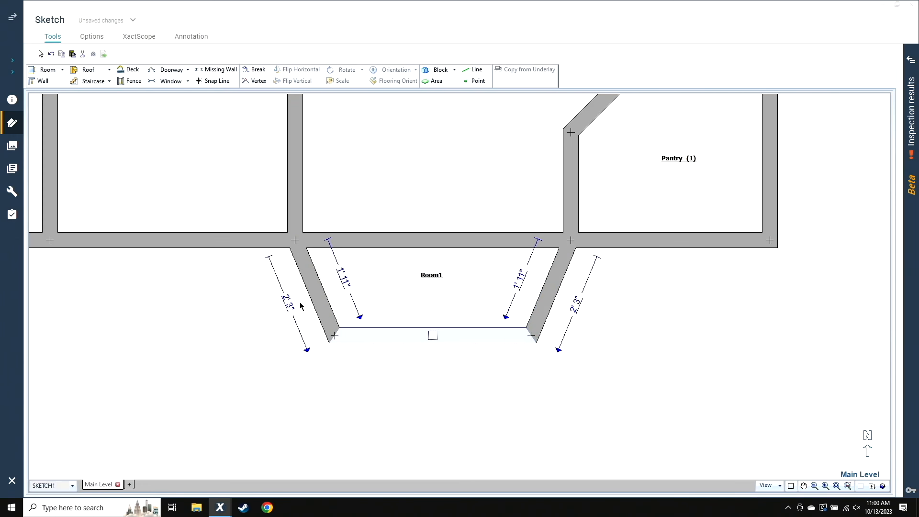
pyautogui.press('ctrl')
pyautogui.press('ctrl')
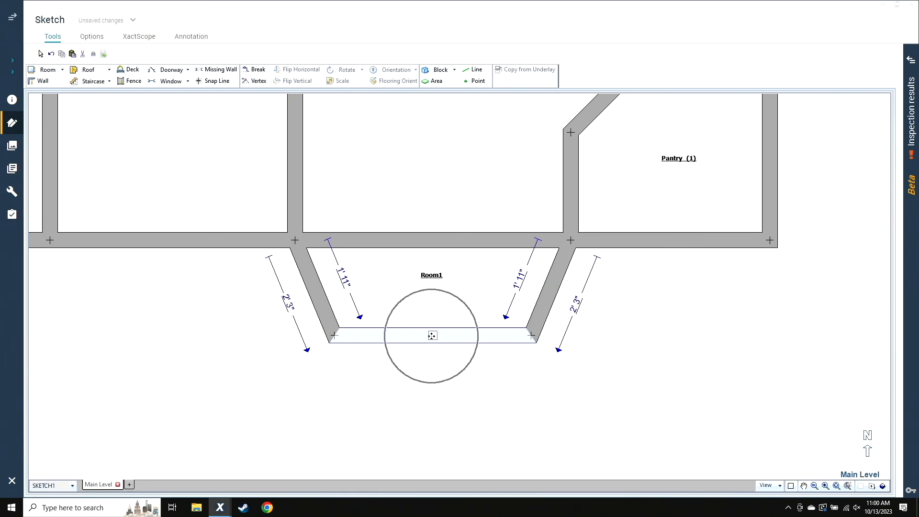
pyautogui.click(289, 302)
pyautogui.write("2'2")
pyautogui.press('Return')
pyautogui.click(490, 268)
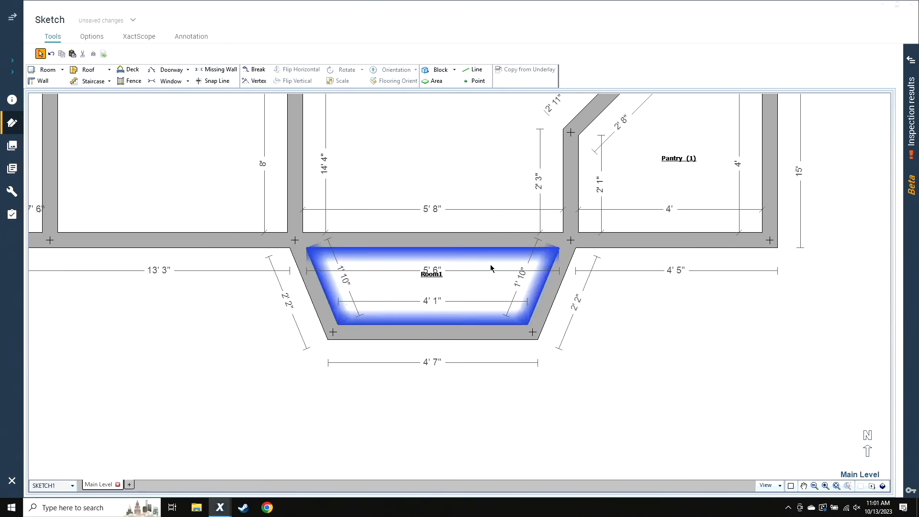
# Open the bay room to the kitchen with a missing wall across their shared wall, and check whether they form one room
pyautogui.click(477, 242)
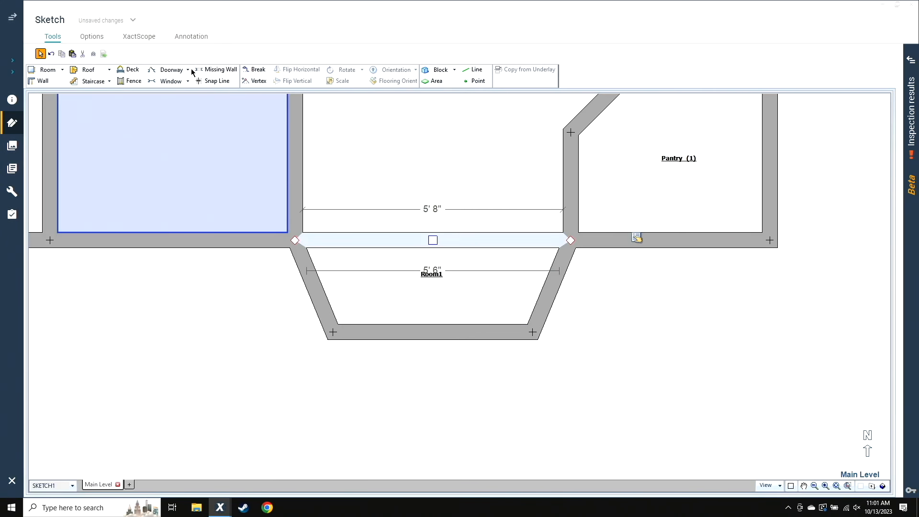
pyautogui.click(410, 259)
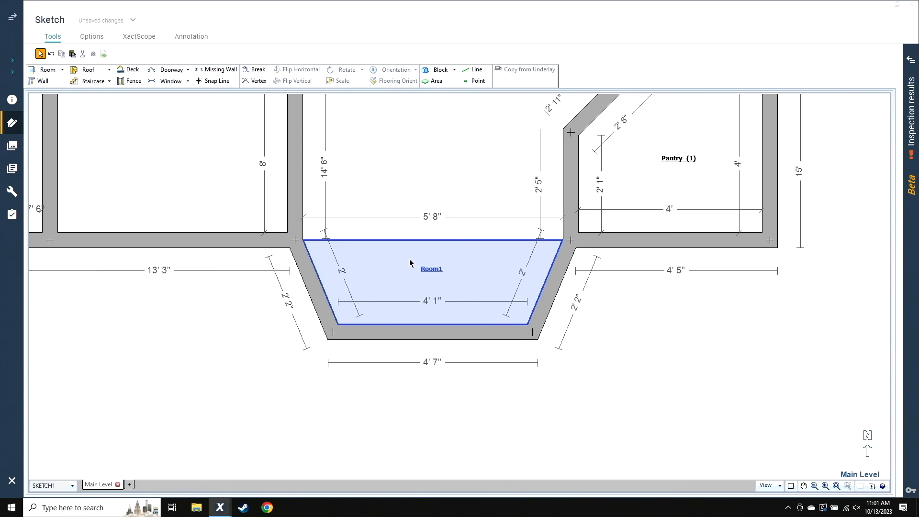
pyautogui.click(187, 400)
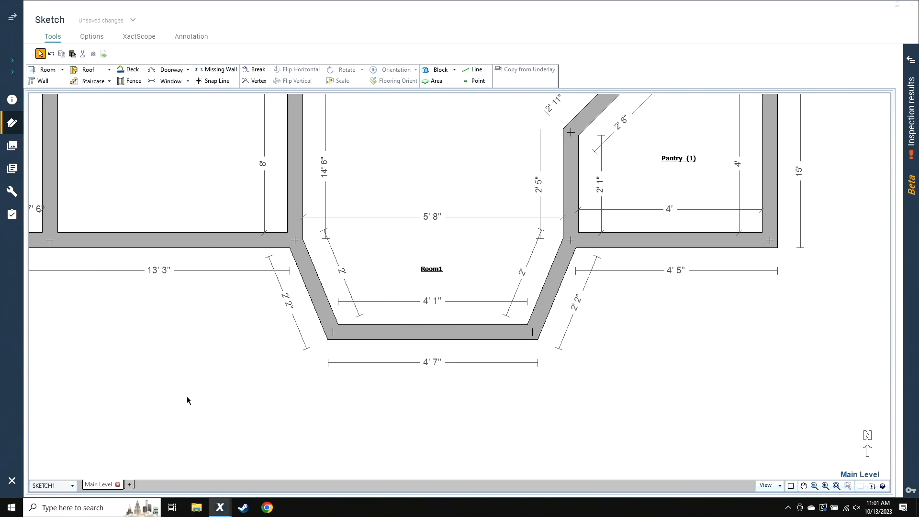
pyautogui.click(383, 283)
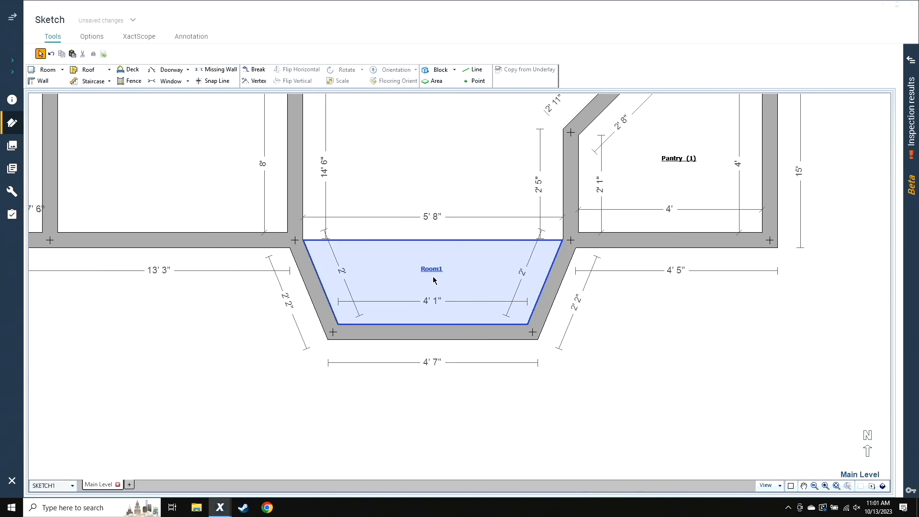
pyautogui.click(260, 334)
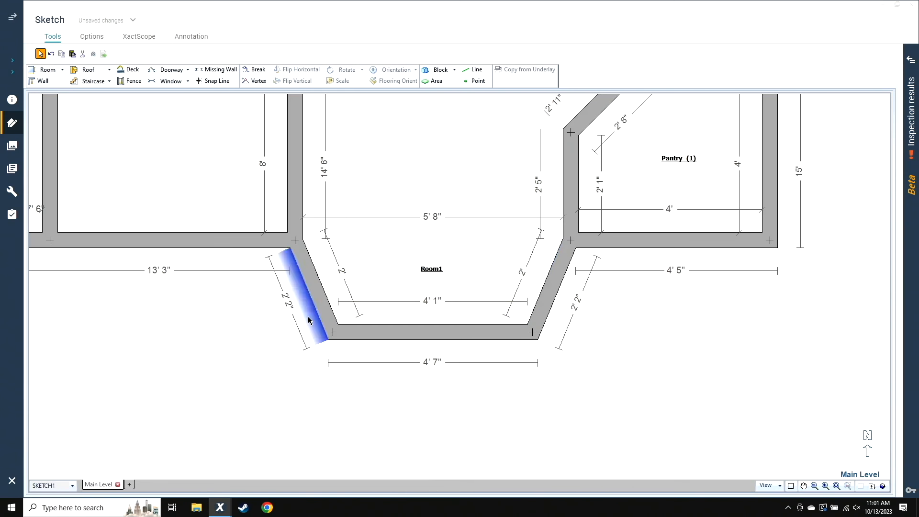
# Undo the missing wall and bay room changes, and delete the remaining two walls below the kitchen
pyautogui.hotkey('ctrl', 'z')
pyautogui.hotkey('ctrl', 'z')
pyautogui.hotkey('ctrl', 'z')
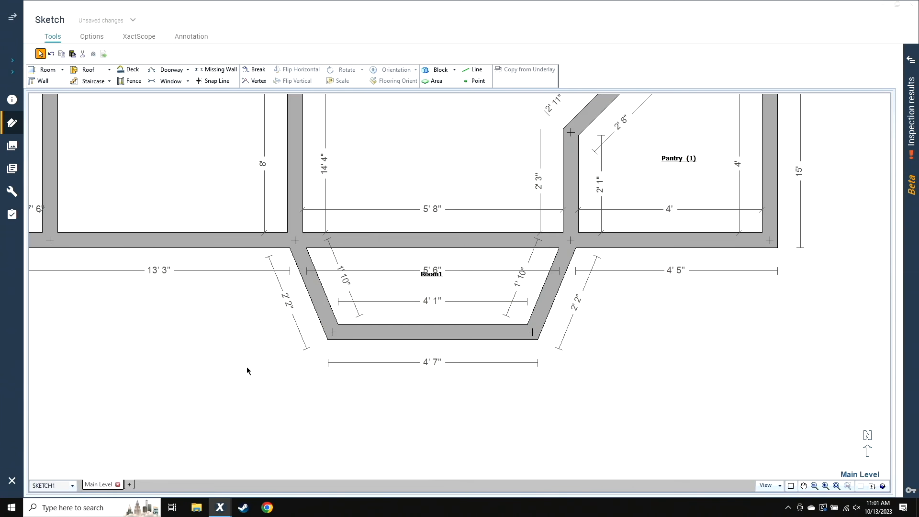
pyautogui.hotkey('ctrl', 'z')
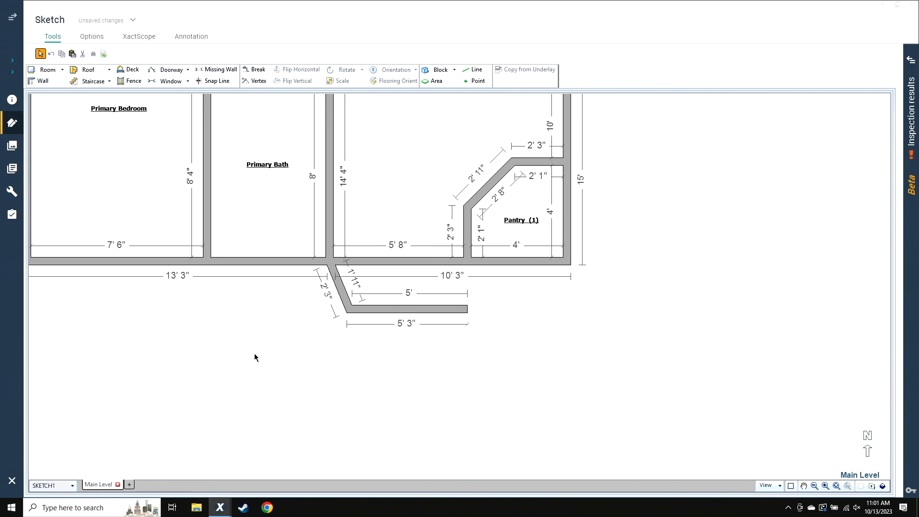
pyautogui.moveTo(406, 388); pyautogui.dragTo(302, 296)
pyautogui.press('Delete')
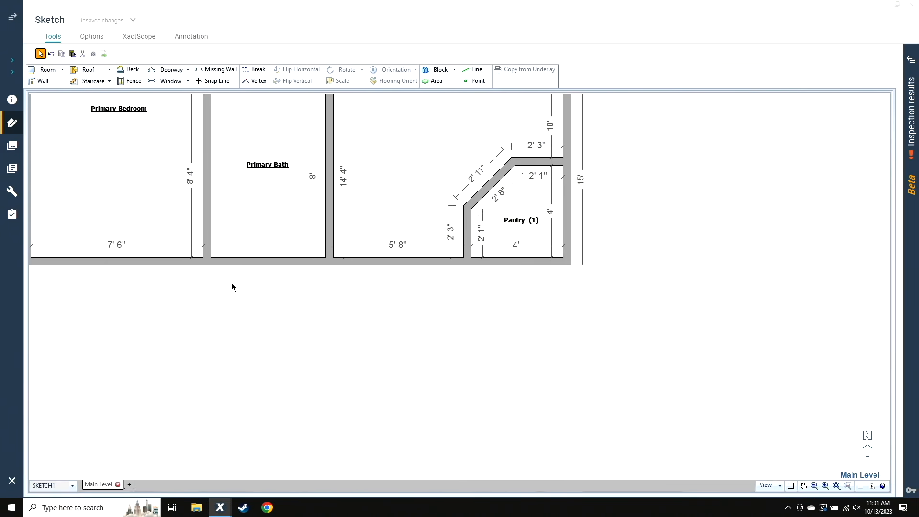
# Extend the kitchen by moving its lower wall, between the bath and pantry, down about 2' 2" on the outside
pyautogui.click(399, 263)
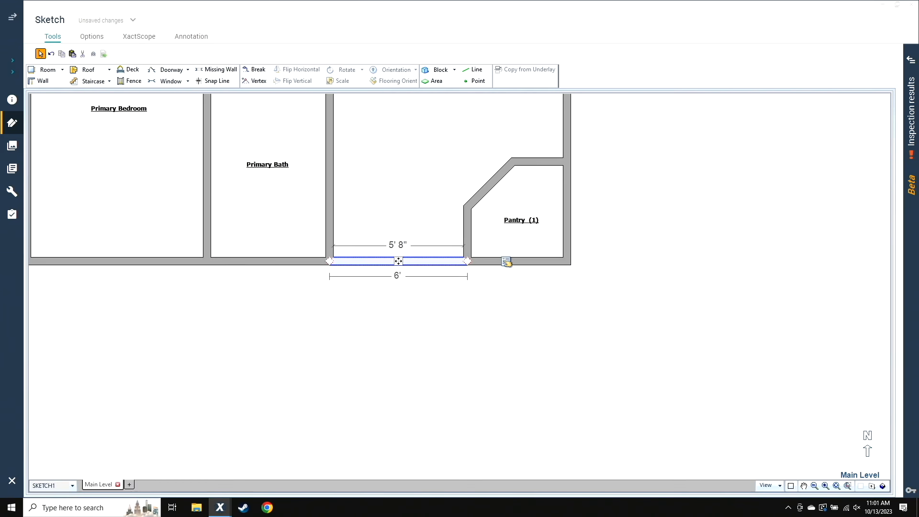
pyautogui.click(398, 260)
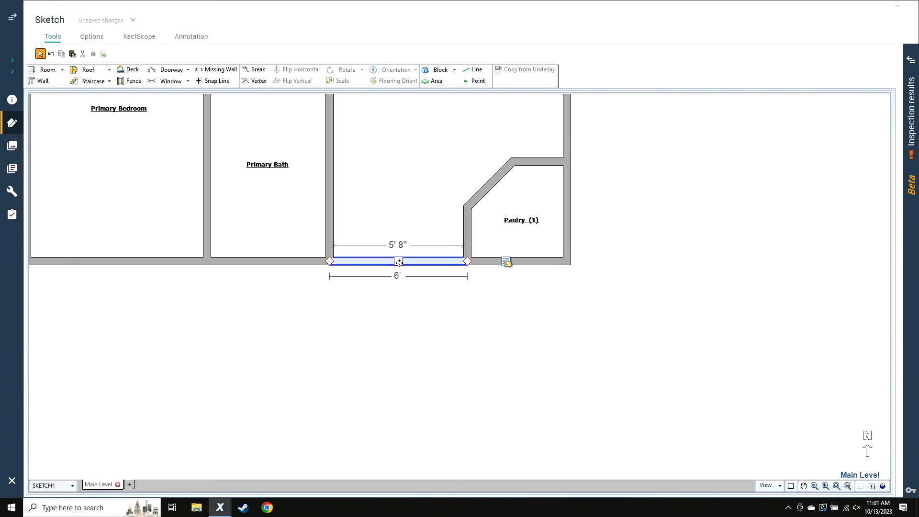
pyautogui.moveTo(398, 261); pyautogui.dragTo(405, 314)
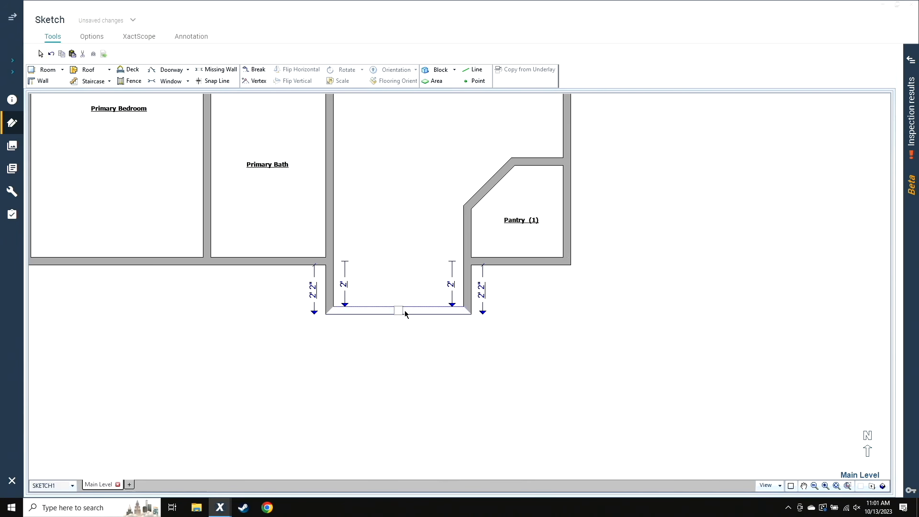
pyautogui.doubleClick(313, 289)
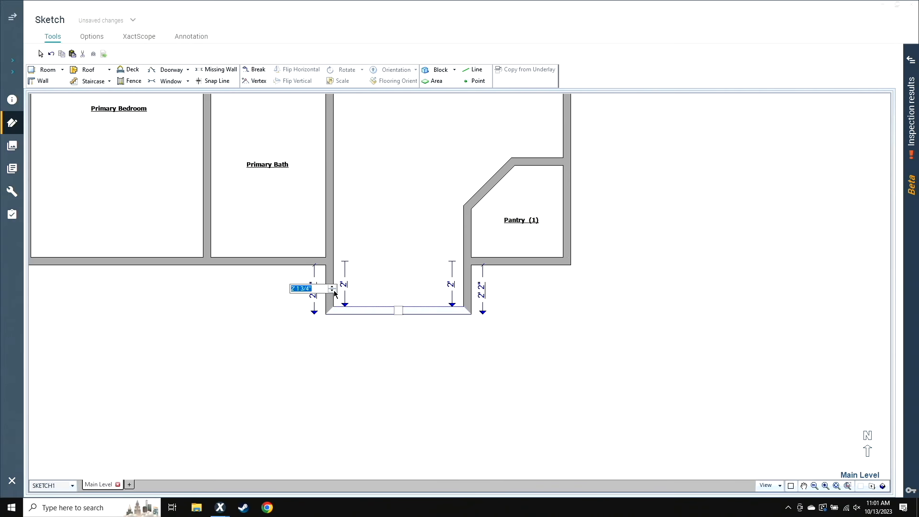
pyautogui.click(360, 371)
# Move both lower corners of the kitchen extension inward to slant its side walls, leaving a lower wall about 4' long inside
pyautogui.scroll(2, 355, 302)
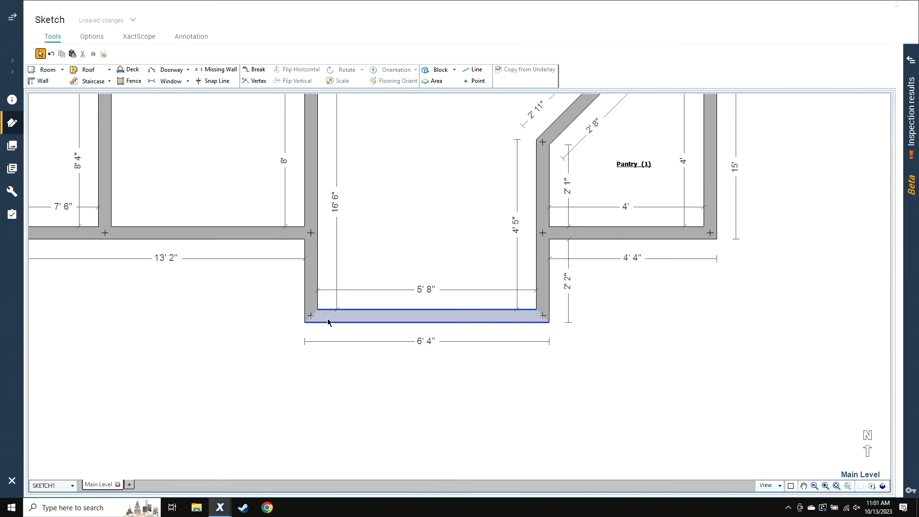
pyautogui.click(327, 317)
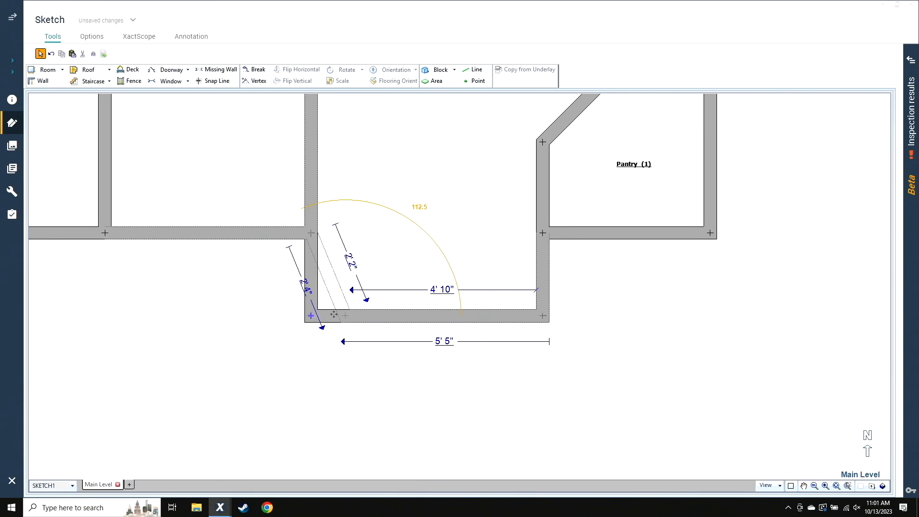
pyautogui.moveTo(334, 314); pyautogui.dragTo(345, 316)
pyautogui.click(538, 317)
pyautogui.click(540, 315)
pyautogui.moveTo(536, 314); pyautogui.dragTo(508, 315)
pyautogui.click(411, 231)
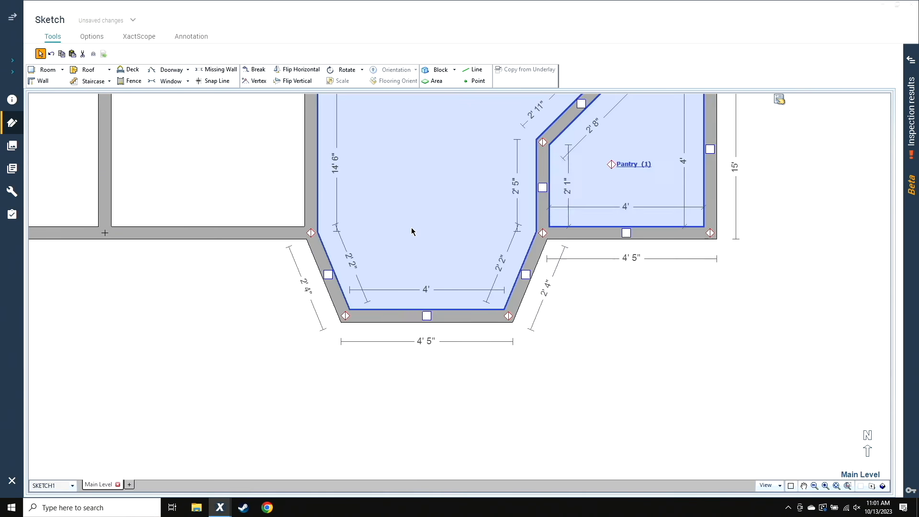
# Set the outside length of the kitchen bay's slanted walls to 2' 2" by moving its lower wall
pyautogui.scroll(-2, 410, 247)
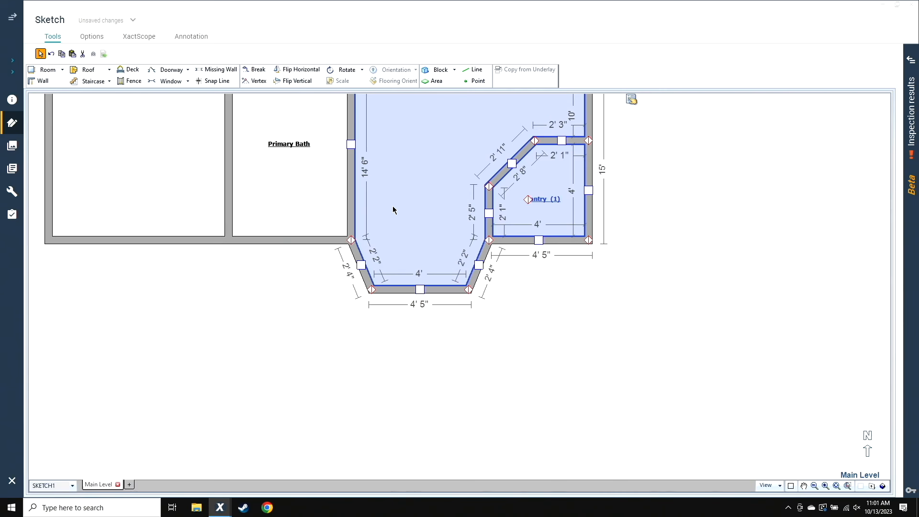
pyautogui.scroll(2, 394, 209)
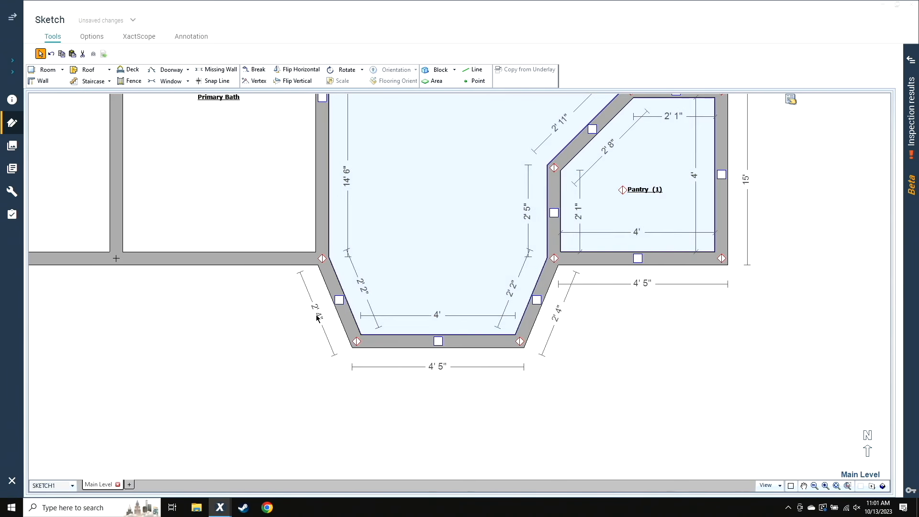
pyautogui.click(435, 342)
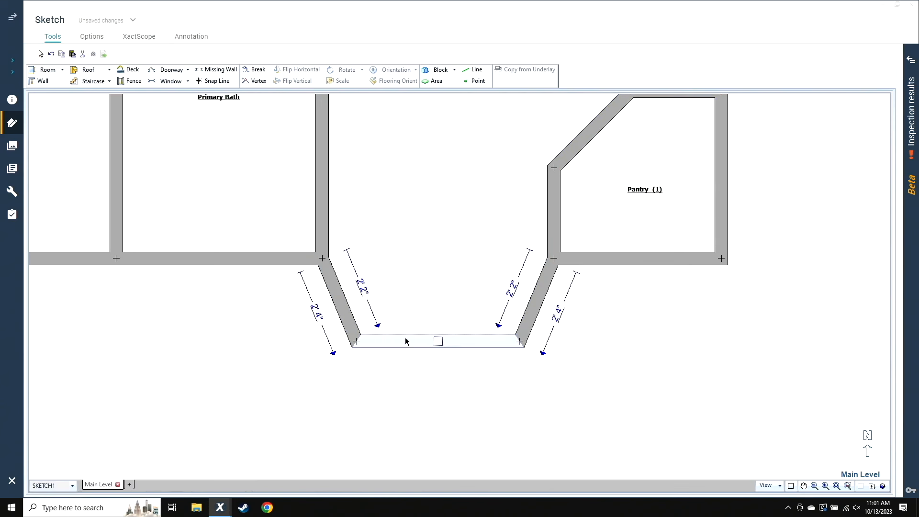
pyautogui.click(317, 311)
pyautogui.write("2'2")
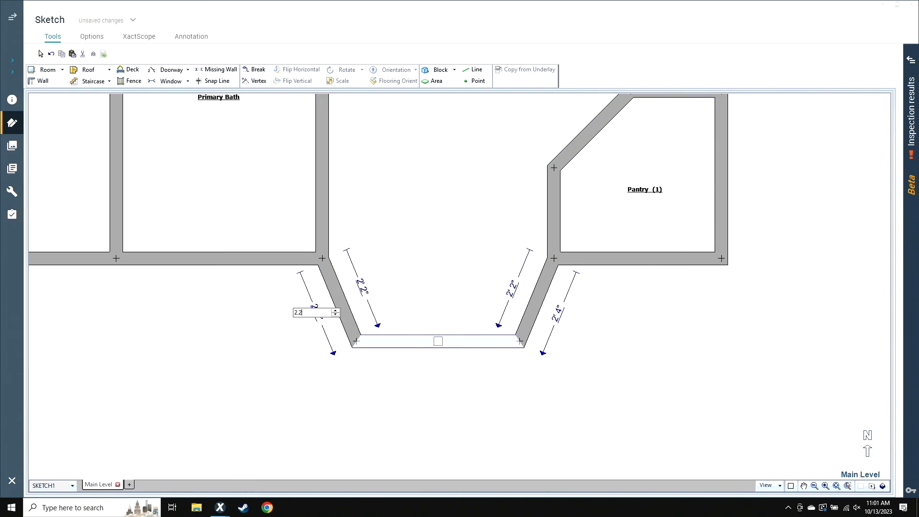
pyautogui.press('Return')
pyautogui.click(318, 319)
# Add a room east of the kitchen, 8' wide inside, by extending the kitchen's east wall above the pantry outward
pyautogui.scroll(-3, 333, 393)
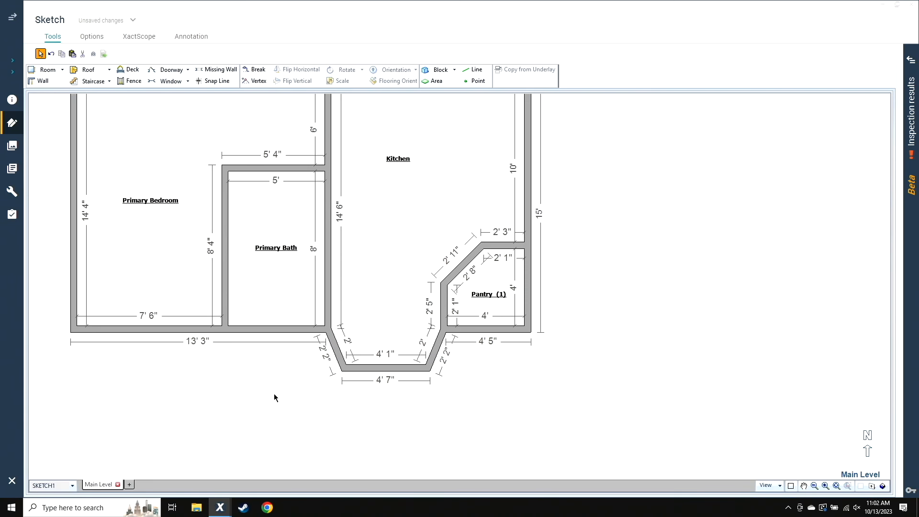
pyautogui.scroll(-3, 237, 396)
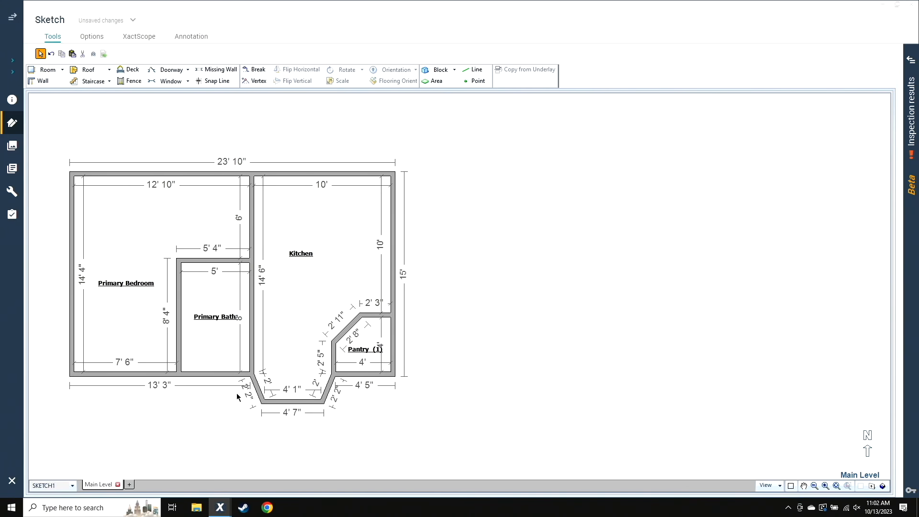
pyautogui.click(391, 245)
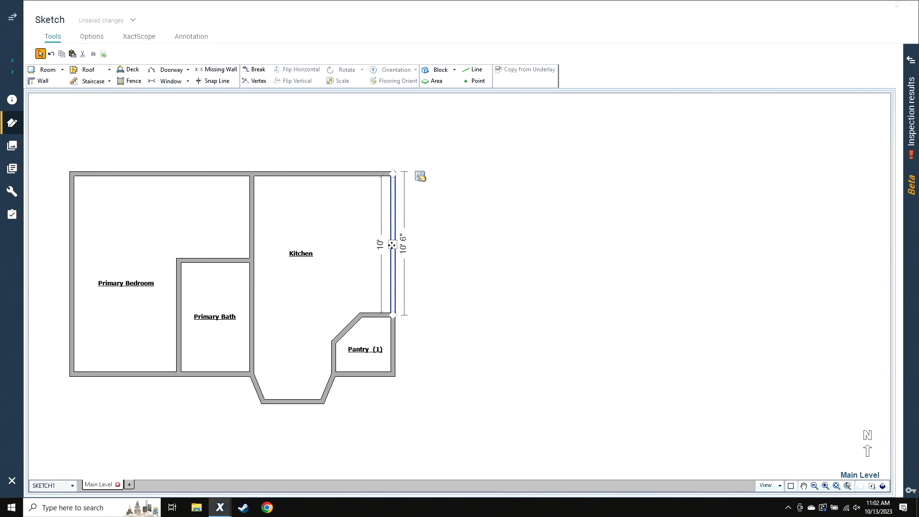
pyautogui.moveTo(392, 244); pyautogui.dragTo(511, 244)
pyautogui.click(455, 185)
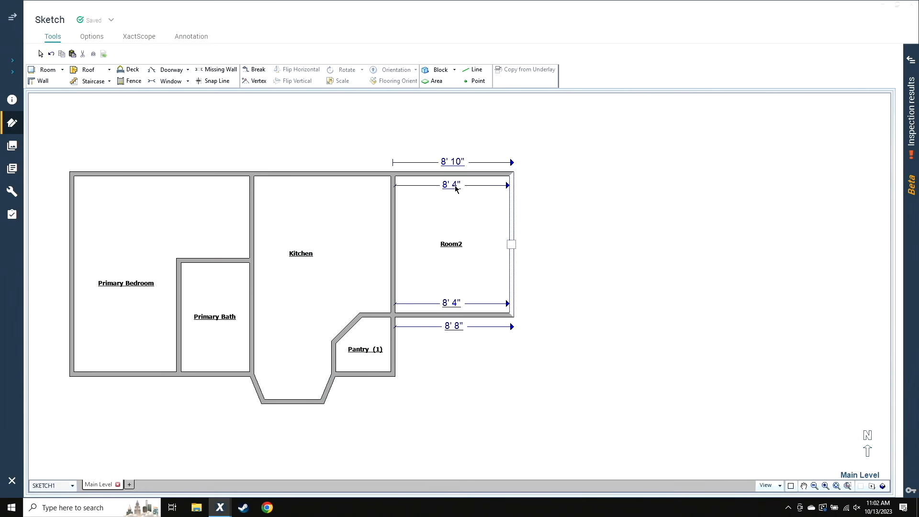
pyautogui.click(484, 243)
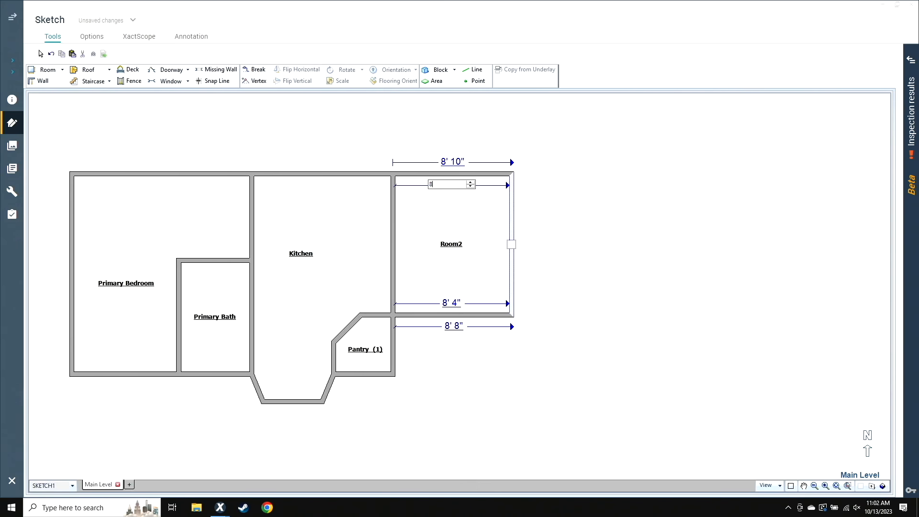
# Name the new room east of the kitchen Study
pyautogui.click(466, 281)
pyautogui.write('Sut')
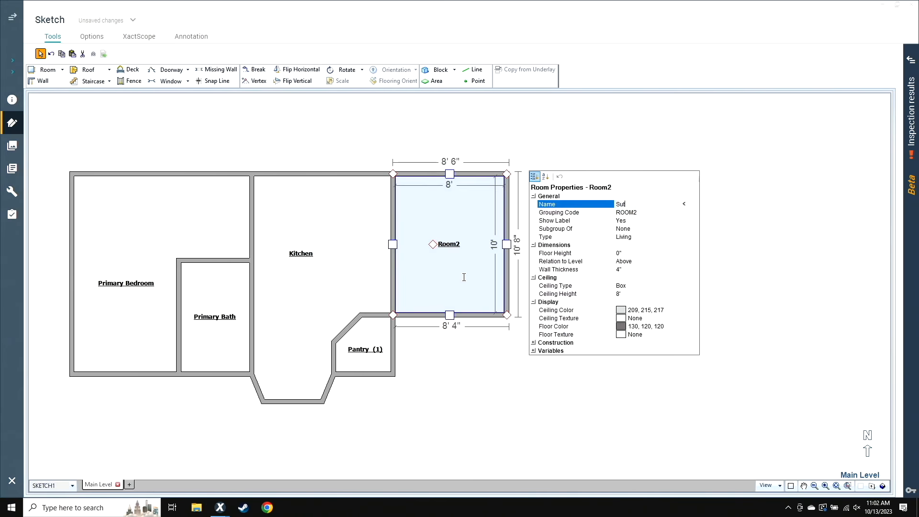
pyautogui.press('Num_Lock')
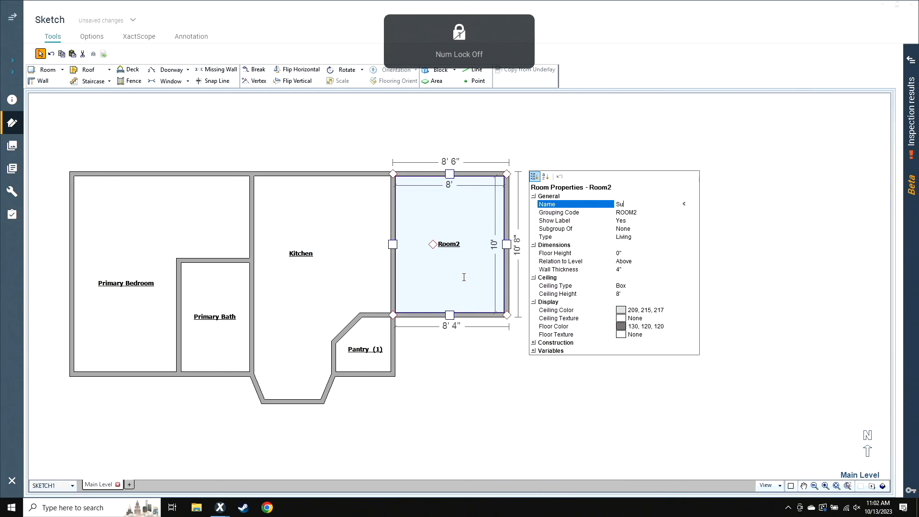
pyautogui.press('BackSpace')
pyautogui.write('tudy')
pyautogui.press('Return')
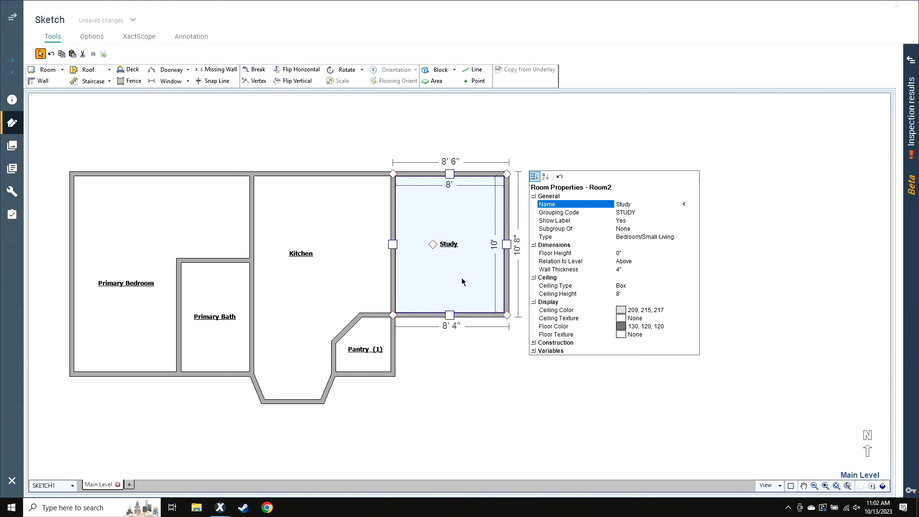
pyautogui.click(794, 306)
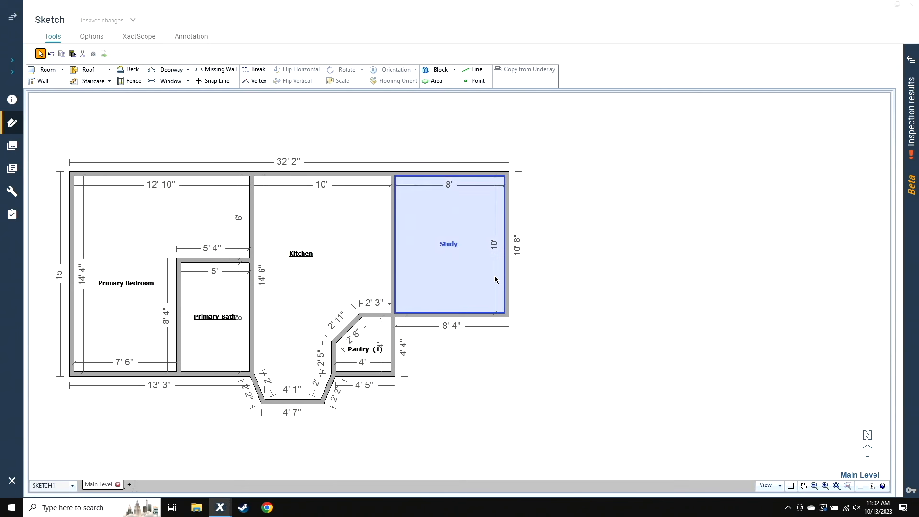
# Break the Study's east wall about 7' from its north end and extend the upper segment into a room 4' 6" wide inside
pyautogui.press('b')
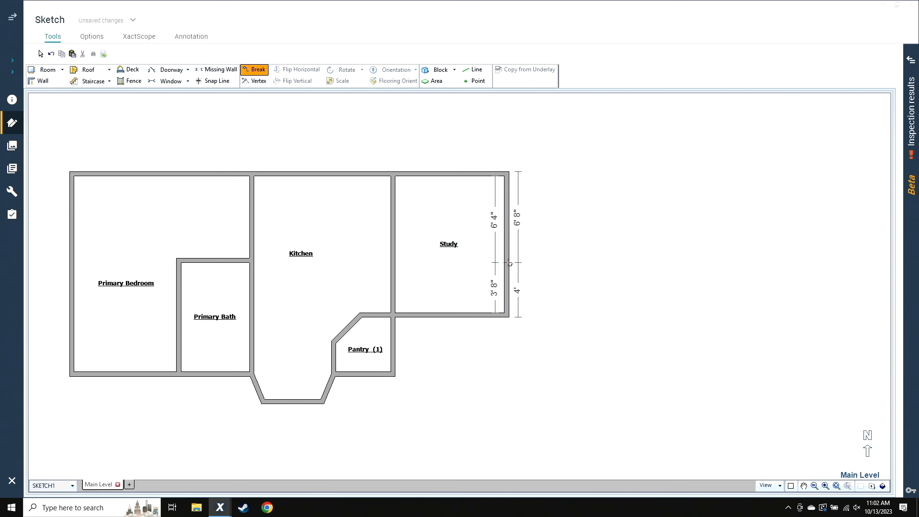
pyautogui.click(507, 272)
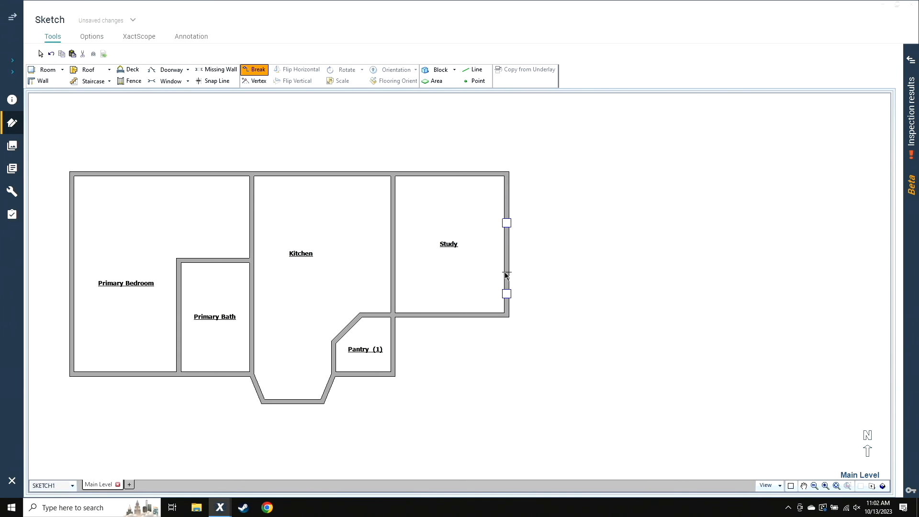
pyautogui.moveTo(506, 222); pyautogui.dragTo(589, 224)
pyautogui.click(550, 190)
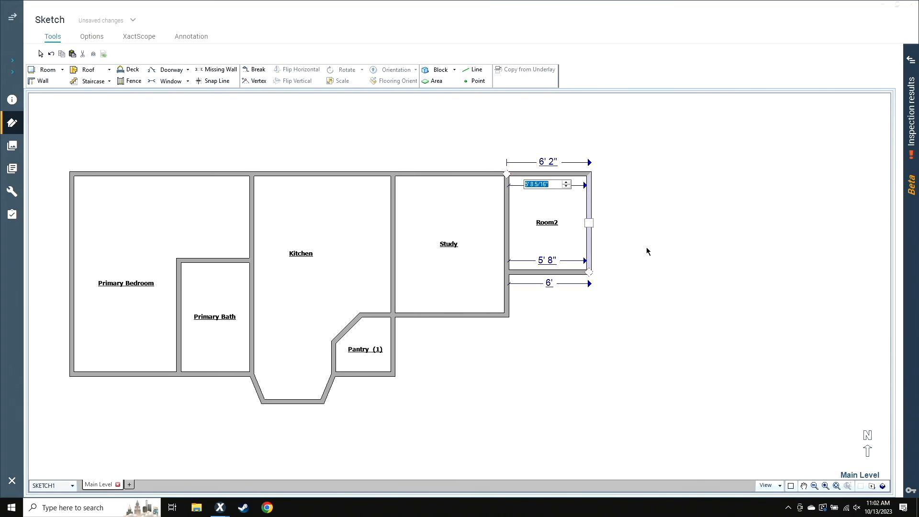
pyautogui.write('4.6')
pyautogui.press('Return')
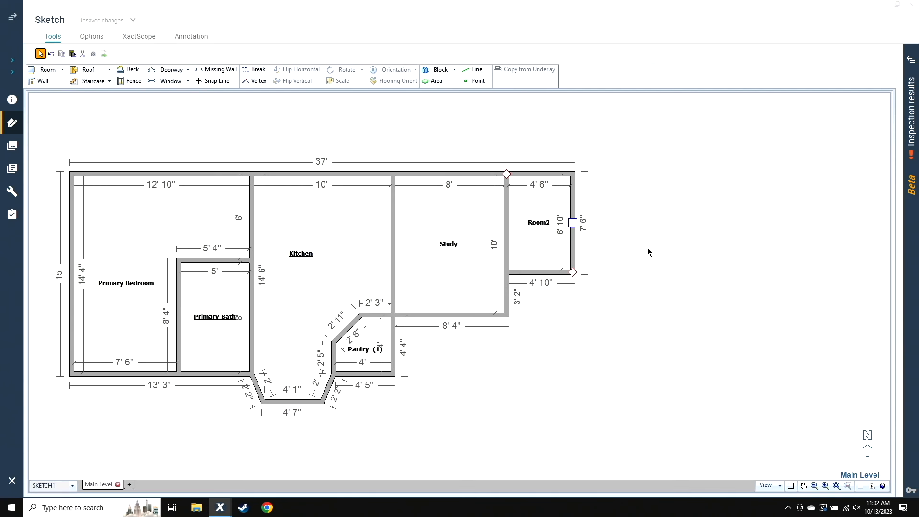
# Set the inside length of the small room east of the Study to 7' 4" by moving its south wall
pyautogui.click(528, 242)
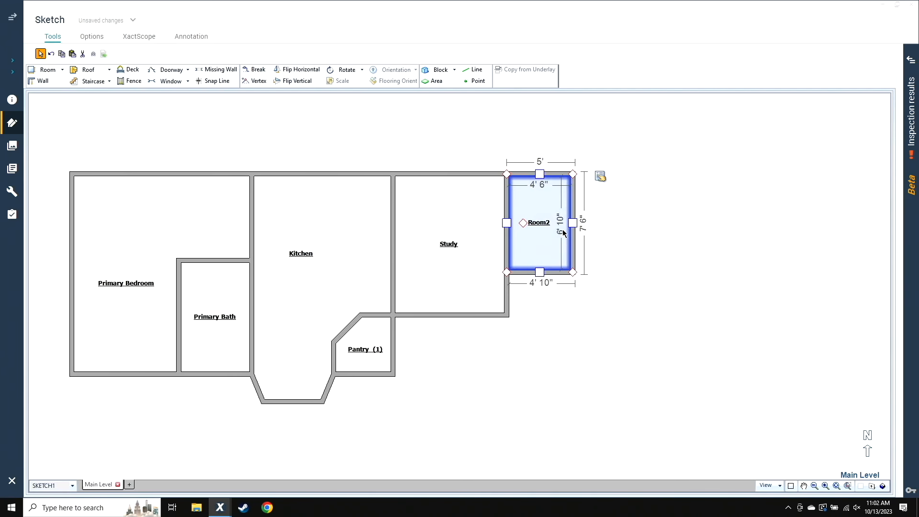
pyautogui.click(539, 270)
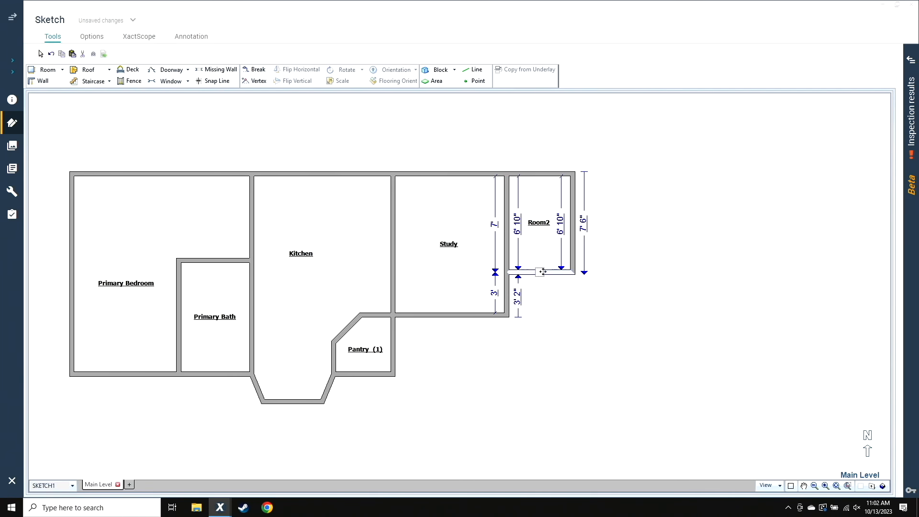
pyautogui.click(562, 231)
pyautogui.write('7.4')
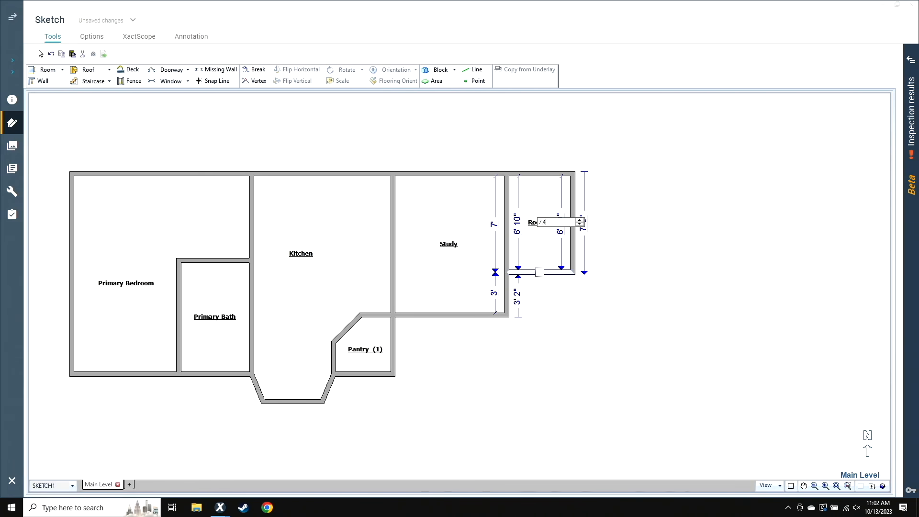
pyautogui.press('Return')
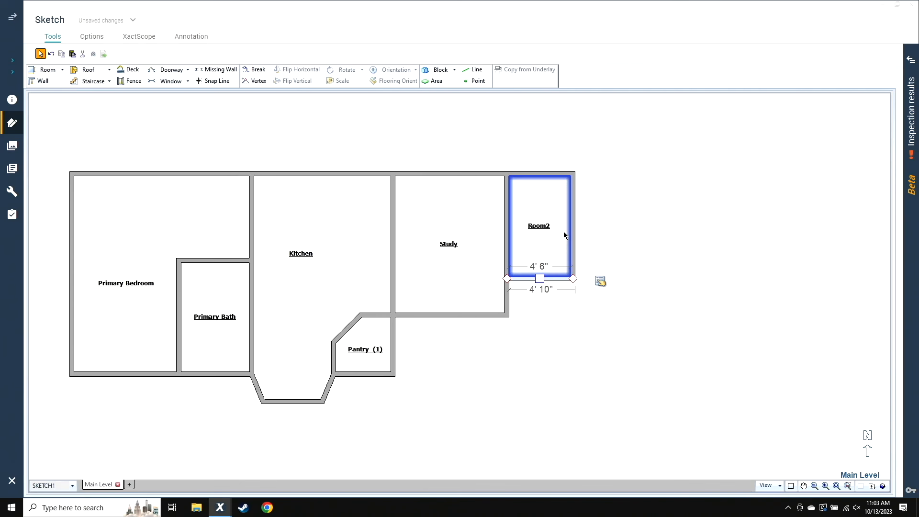
# Name the small room at the east end Entry/Foyer
pyautogui.click(548, 242)
pyautogui.write('Entry/Foyer')
pyautogui.press('Return')
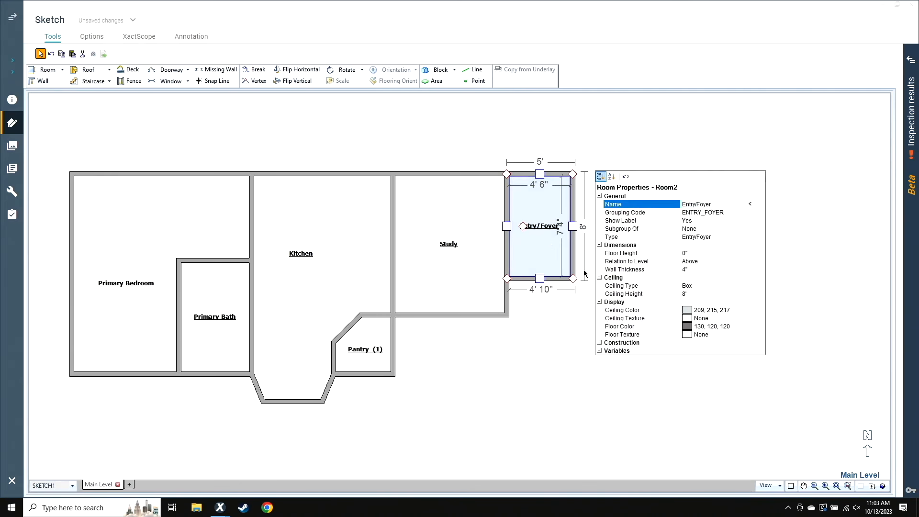
pyautogui.click(454, 430)
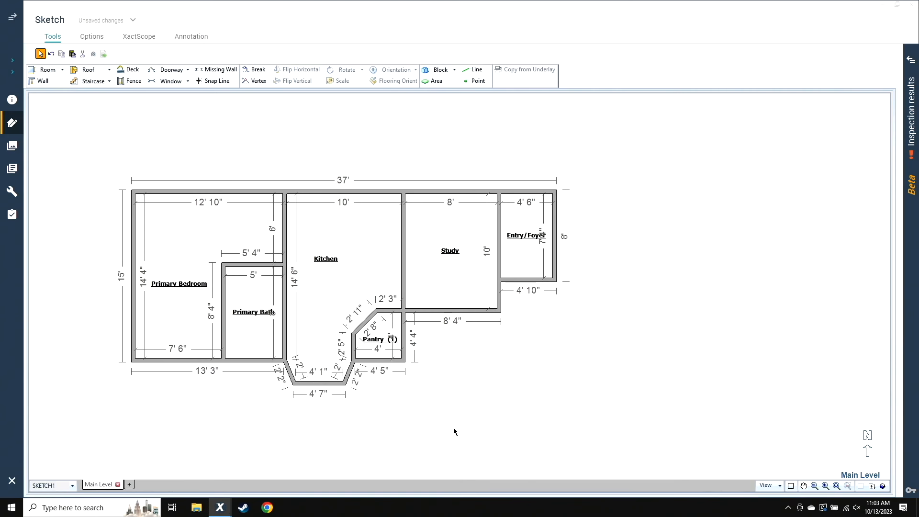
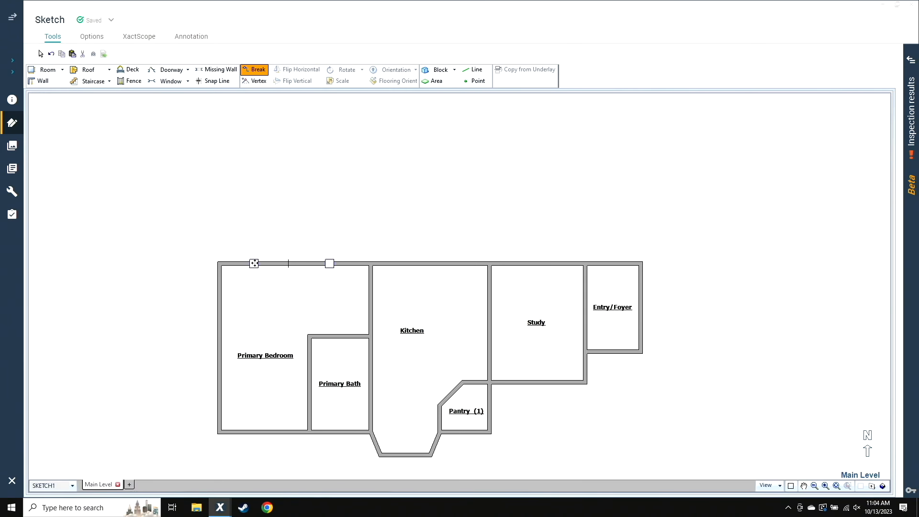
# Extend the west segment of the Primary Bedroom's broken north wall upward into a room 6' 1" deep inside
pyautogui.moveTo(254, 263); pyautogui.dragTo(254, 205)
pyautogui.click(276, 240)
pyautogui.write('6')
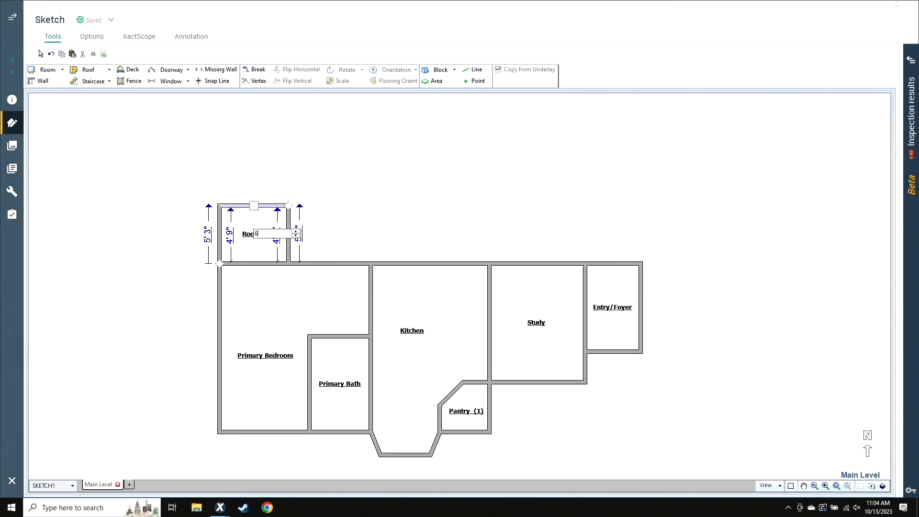
pyautogui.write(',1')
pyautogui.press('Return')
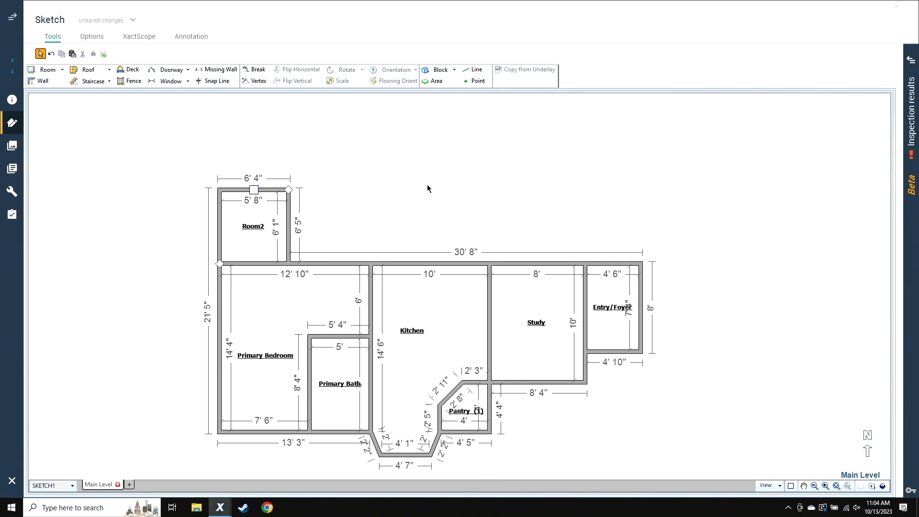
# Add a second room, 6' 1" deep inside, by extending the north wall of the room above the Primary Bedroom
pyautogui.scroll(2, 248, 139)
pyautogui.press('Up')
pyautogui.press('Up')
pyautogui.press('Up')
pyautogui.press('Up')
pyautogui.press('Up')
pyautogui.press('Up')
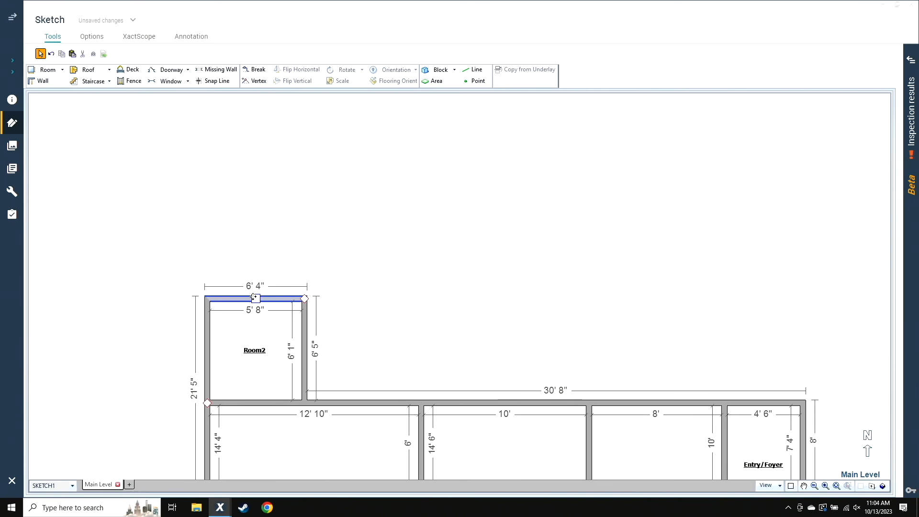
pyautogui.moveTo(255, 298); pyautogui.dragTo(255, 211)
pyautogui.write('6.1')
pyautogui.press('Return')
# Name the room directly above the Primary Bedroom Walk-in Closet
pyautogui.click(280, 340)
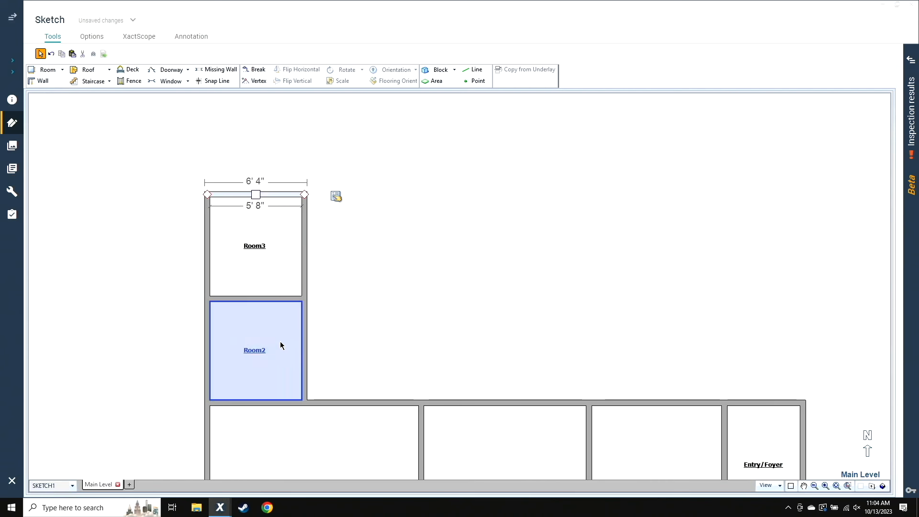
pyautogui.doubleClick(276, 348)
pyautogui.write('Walk-in Closet')
pyautogui.press('Return')
# Name the room above the Walk-in Closet Bathroom
pyautogui.click(251, 265)
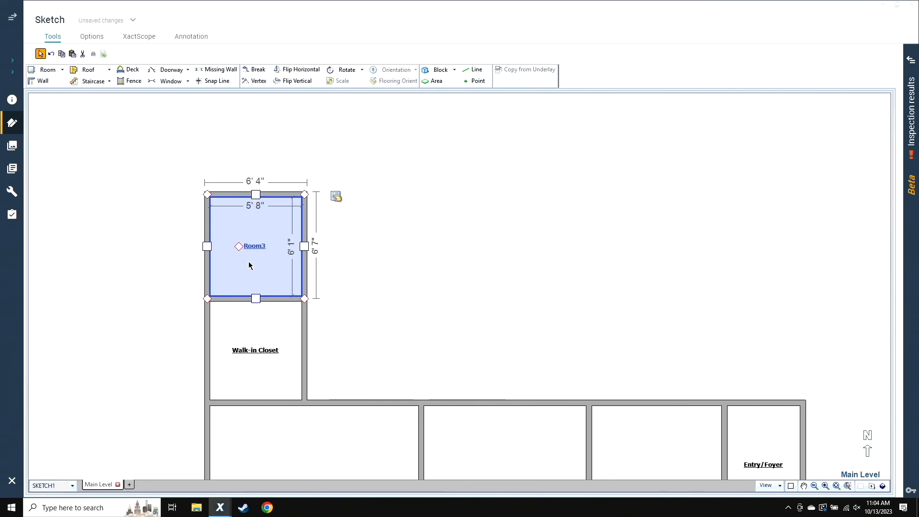
pyautogui.doubleClick(239, 267)
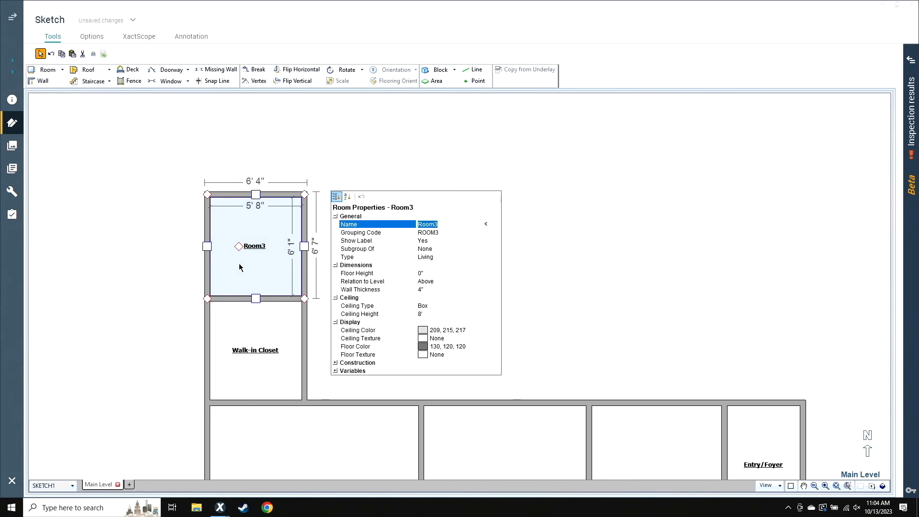
pyautogui.write('Bathr')
pyautogui.press('Return')
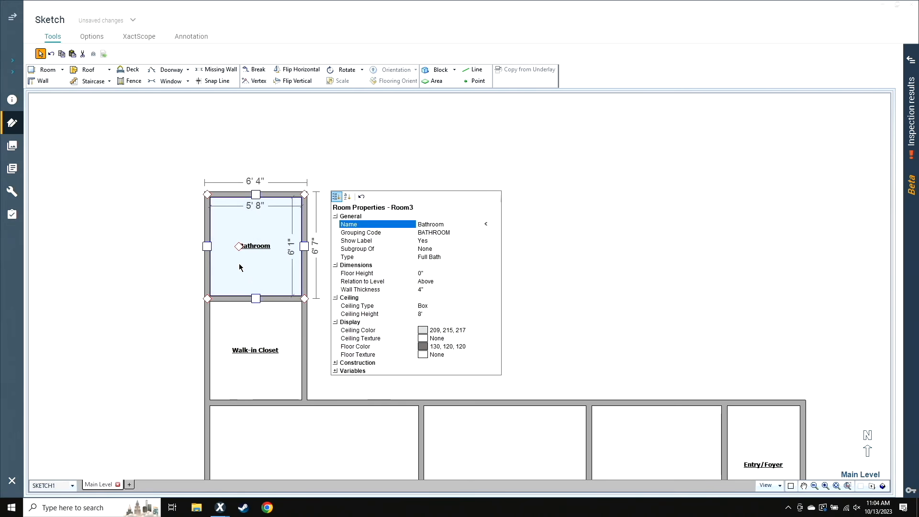
pyautogui.click(182, 283)
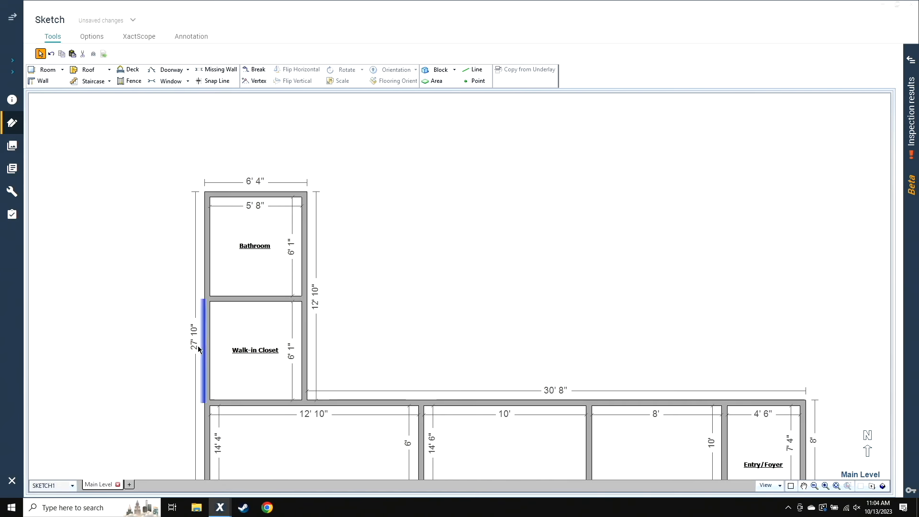
# Extend the Bathroom's east wall into a room about 34' 10" wide inside, and lower its south wall to the rooms below
pyautogui.scroll(-2, 201, 345)
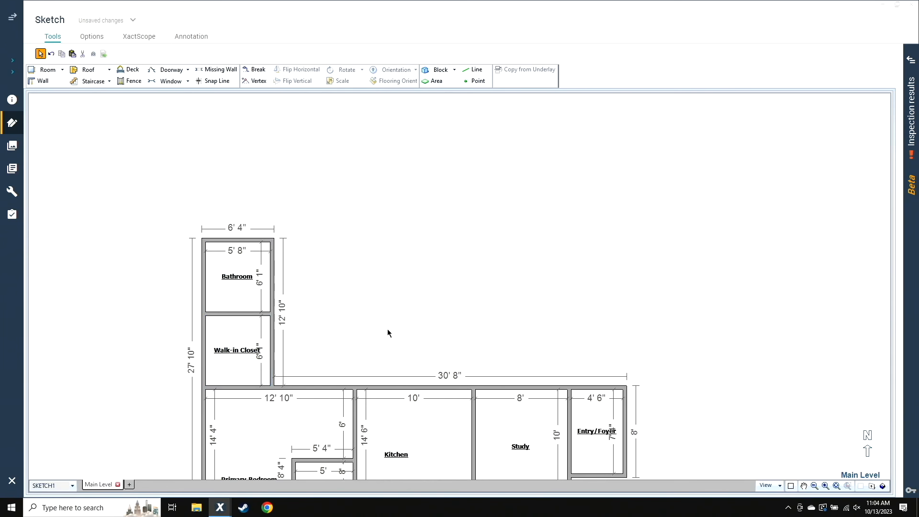
pyautogui.press('ctrl')
pyautogui.click(273, 289)
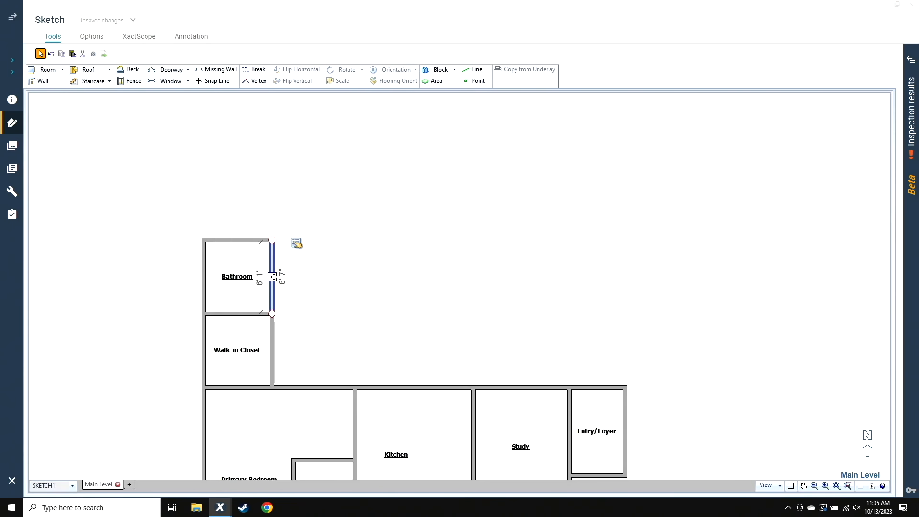
pyautogui.moveTo(273, 278); pyautogui.dragTo(676, 275)
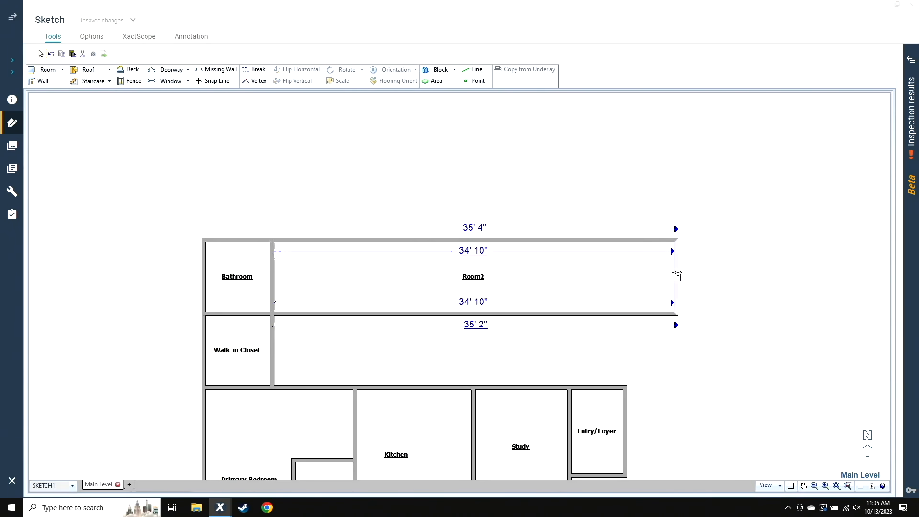
pyautogui.click(520, 292)
pyautogui.moveTo(474, 314); pyautogui.dragTo(477, 389)
# Divide the long upper room with a north-south wall above the Kitchen, 4' 7" from the corner shared by Kitchen and Study
pyautogui.click(520, 349)
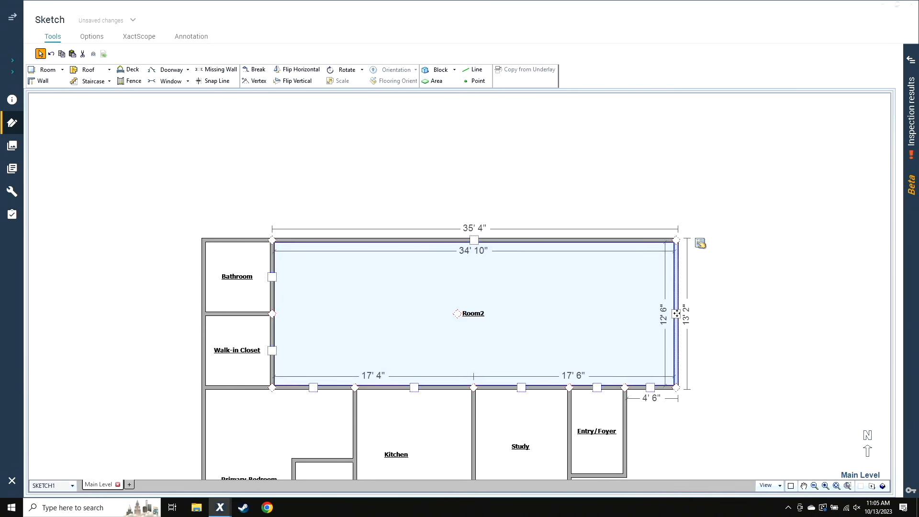
pyautogui.moveTo(674, 314); pyautogui.dragTo(432, 325)
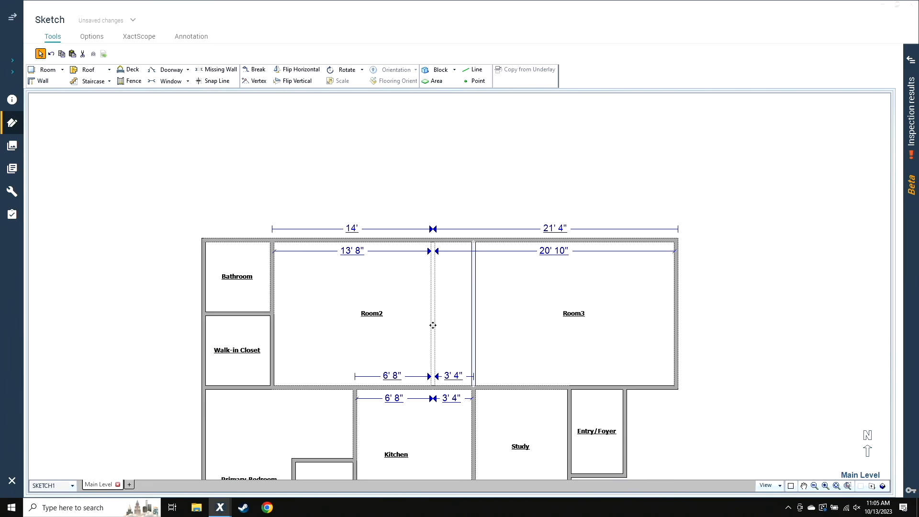
pyautogui.moveTo(430, 326); pyautogui.dragTo(415, 339)
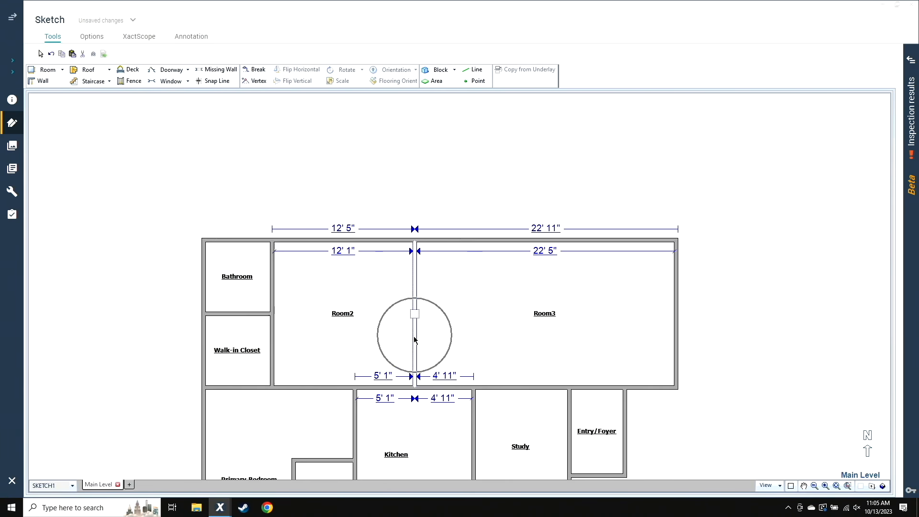
pyautogui.click(444, 376)
pyautogui.write('4.7')
pyautogui.press('Return')
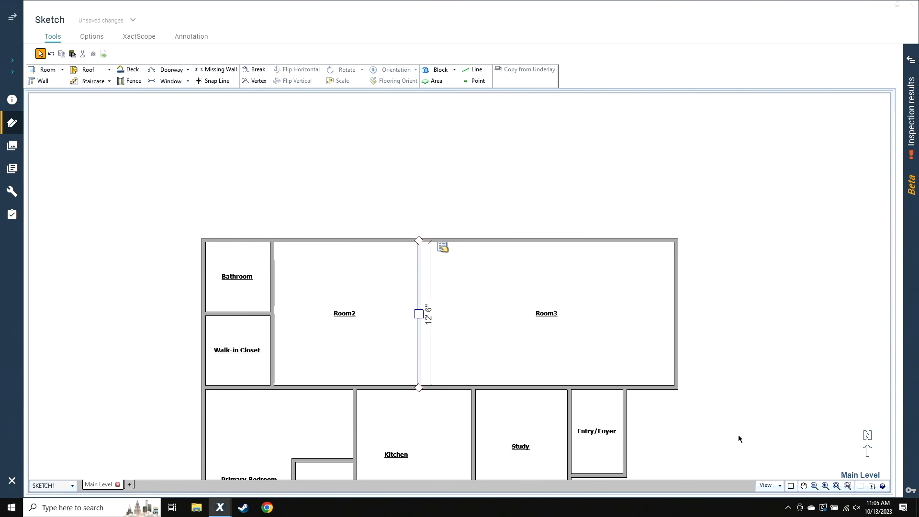
# Name the room east of the Bathroom and Walk-in Closet as Dining Room
pyautogui.click(276, 335)
pyautogui.doubleClick(357, 330)
pyautogui.write('Di')
pyautogui.press('Return')
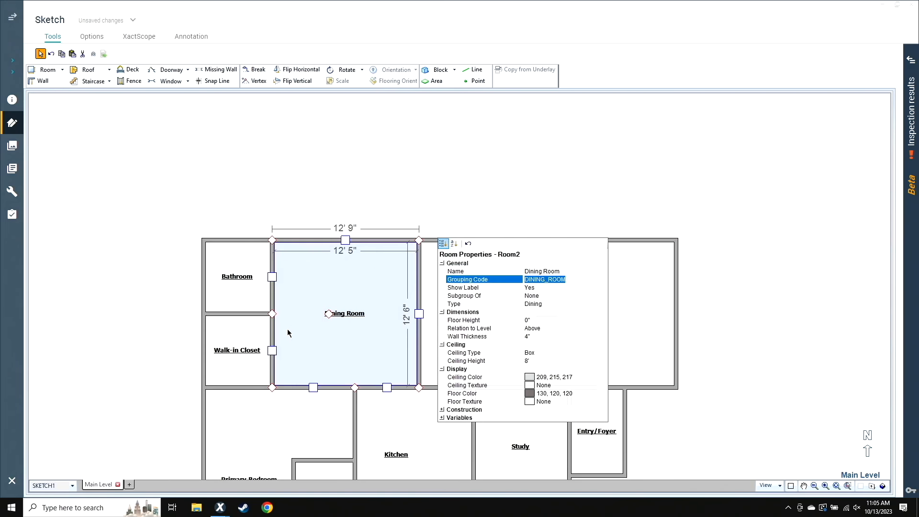
# Name the large room east of the Dining Room as Living Room
pyautogui.click(671, 197)
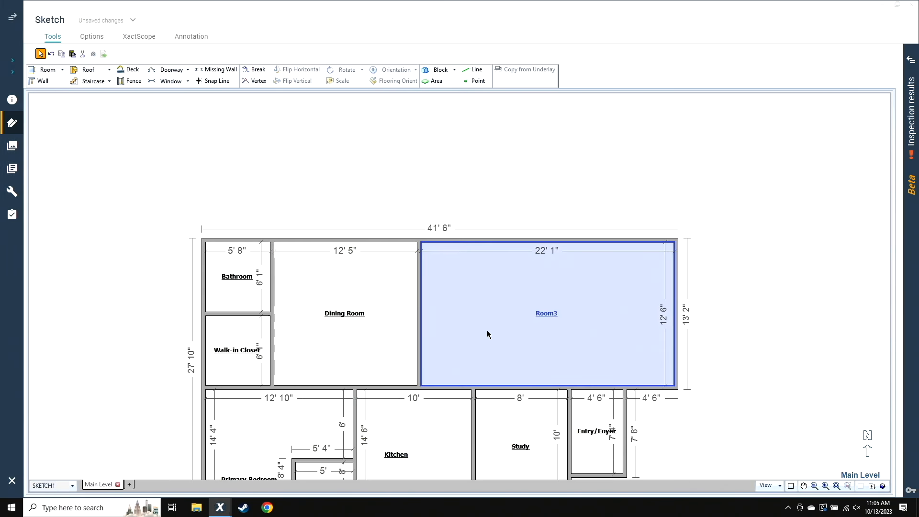
pyautogui.doubleClick(487, 335)
pyautogui.write('Livi')
pyautogui.press('Return')
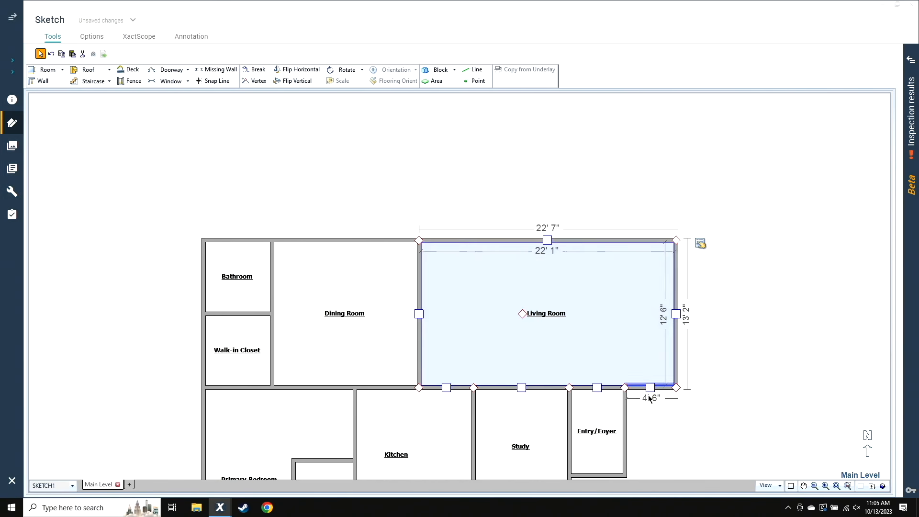
# Move the Living Room's east wall so its south wall segment beyond the Entry/Foyer measures 4' 6" inside
pyautogui.click(677, 315)
pyautogui.click(677, 317)
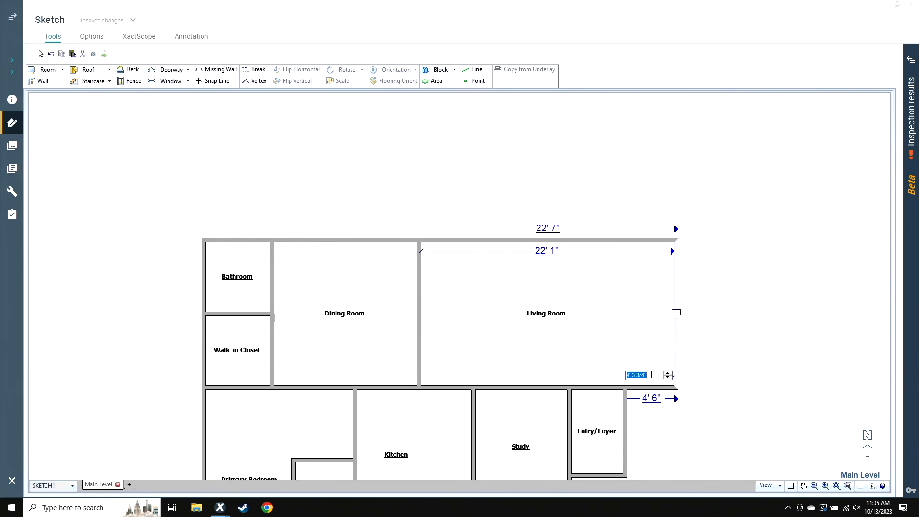
pyautogui.write('4.6')
pyautogui.press('Return')
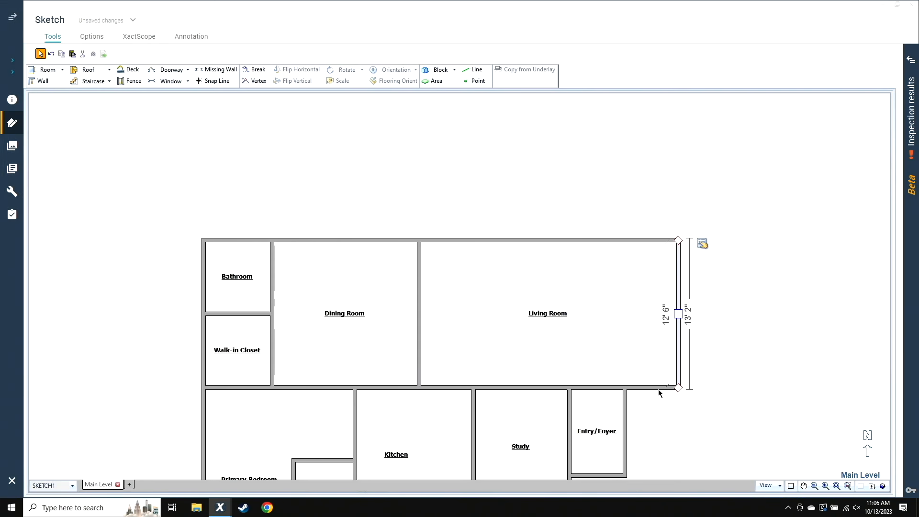
pyautogui.press('Escape')
# Delete the wall between the Dining Room and the Living Room, leaving the two rooms open to each other
pyautogui.click(421, 319)
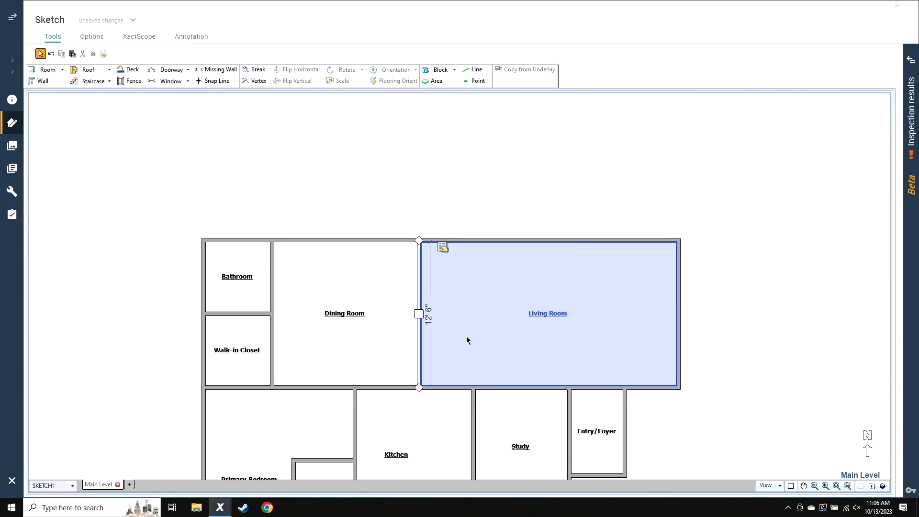
pyautogui.press('Delete')
pyautogui.click(364, 348)
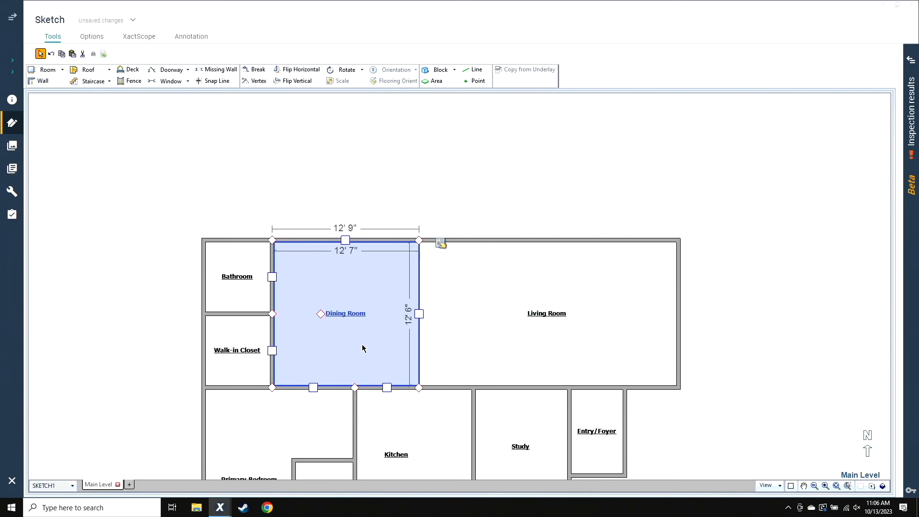
pyautogui.click(474, 370)
pyautogui.click(439, 120)
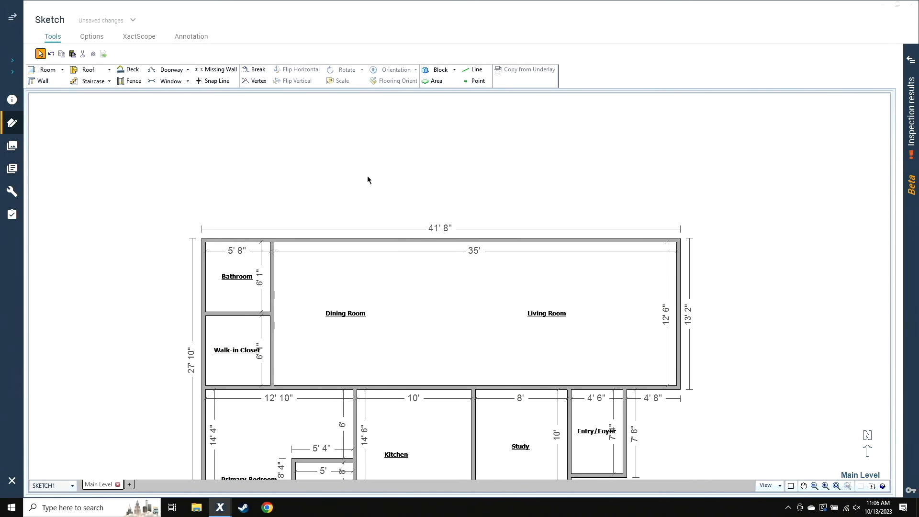
# Pull a new room northward from the Bathroom's north wall and set its inside depth to 12'
pyautogui.moveTo(359, 199)
pyautogui.mouseDown(button='middle')
pyautogui.moveTo(340, 228)
pyautogui.moveTo(405, 99)
pyautogui.moveTo(389, 90)
pyautogui.moveTo(353, 181)
pyautogui.moveTo(361, 215)
pyautogui.mouseUp(button='middle')
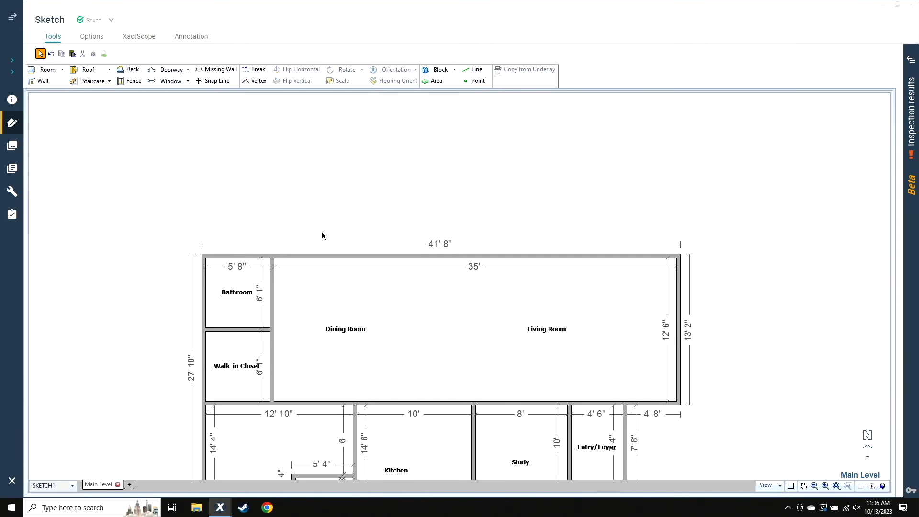
pyautogui.click(242, 256)
pyautogui.moveTo(238, 256); pyautogui.dragTo(248, 126)
pyautogui.click(213, 191)
pyautogui.write('12')
pyautogui.press('Return')
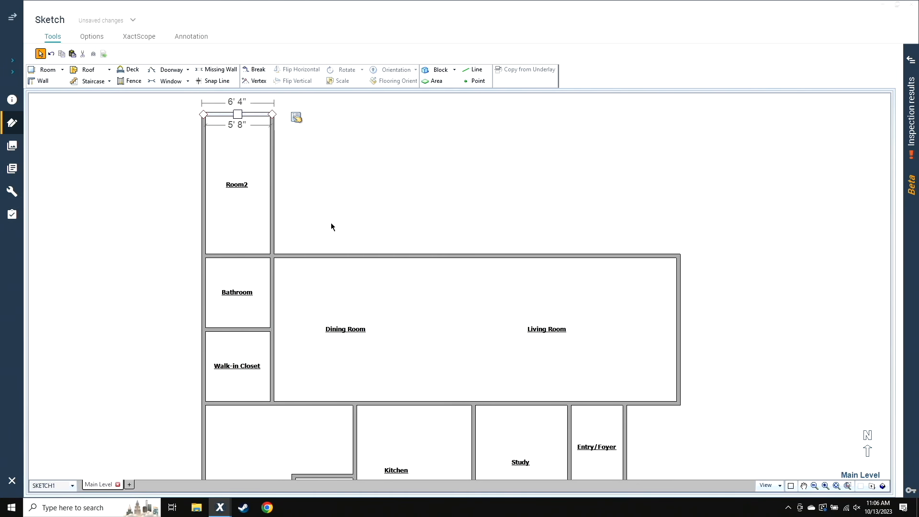
# Move the east wall of the new room above the Bathroom to make the room 12' wide inside
pyautogui.scroll(2, 332, 226)
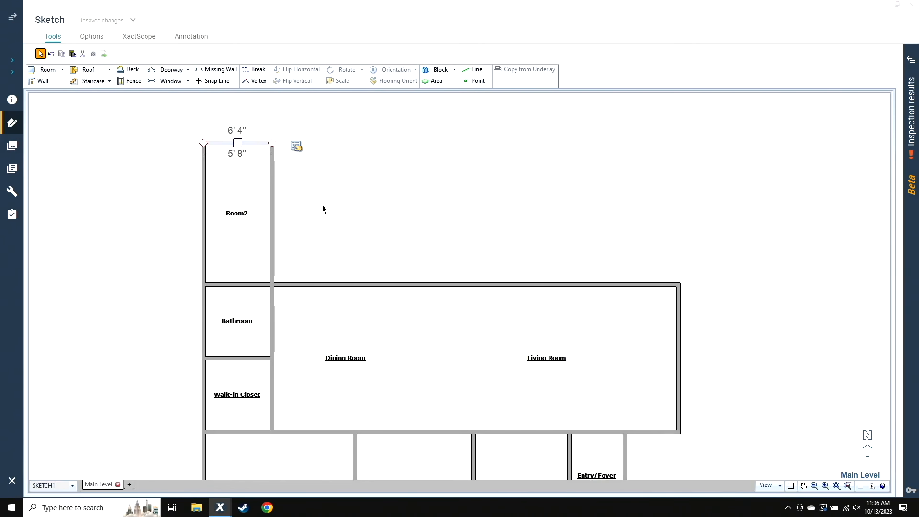
pyautogui.click(248, 231)
pyautogui.click(272, 213)
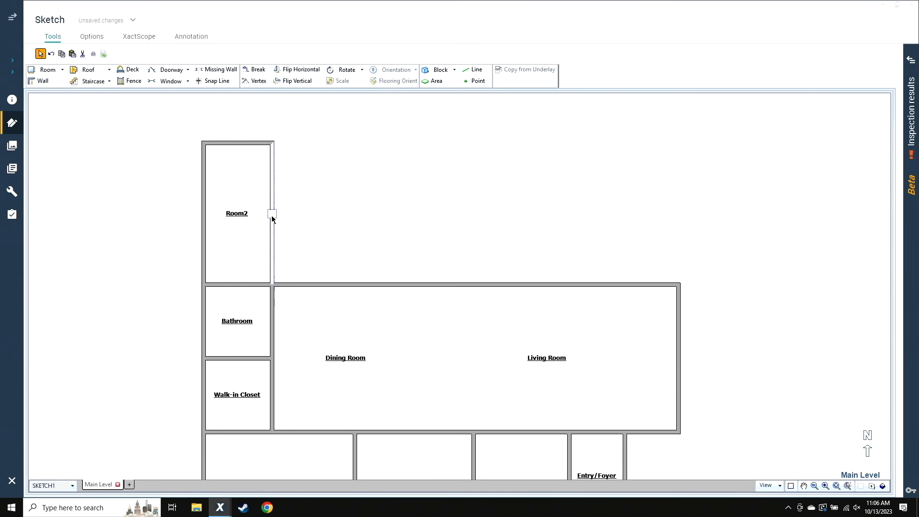
pyautogui.click(237, 153)
pyautogui.write('12')
pyautogui.press('Return')
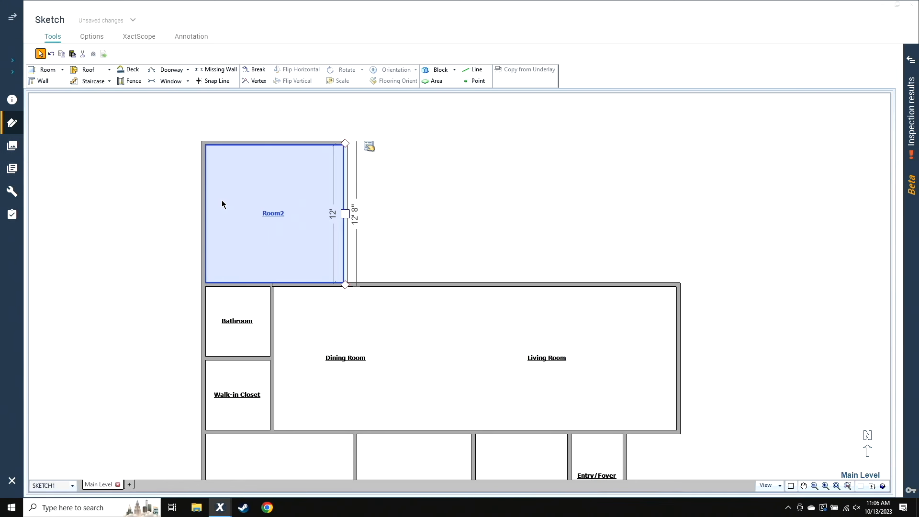
pyautogui.click(250, 232)
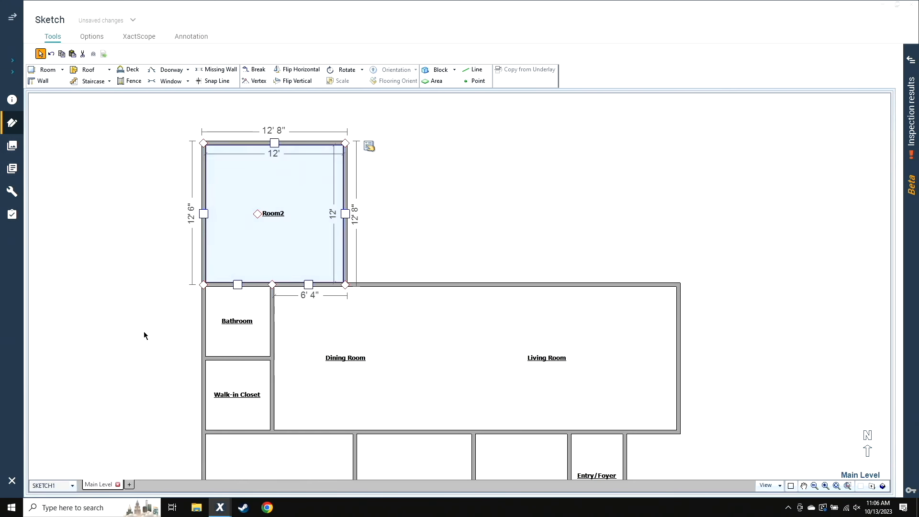
pyautogui.click(332, 295)
pyautogui.click(297, 267)
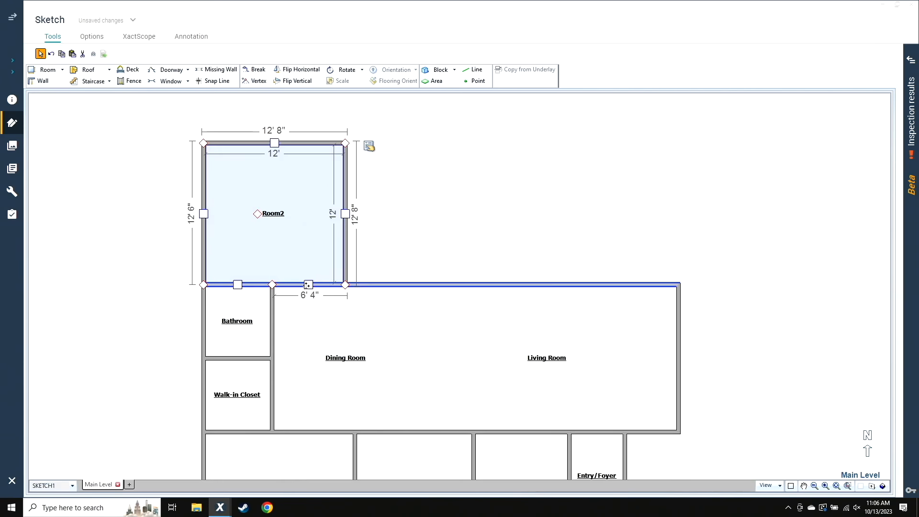
pyautogui.click(308, 284)
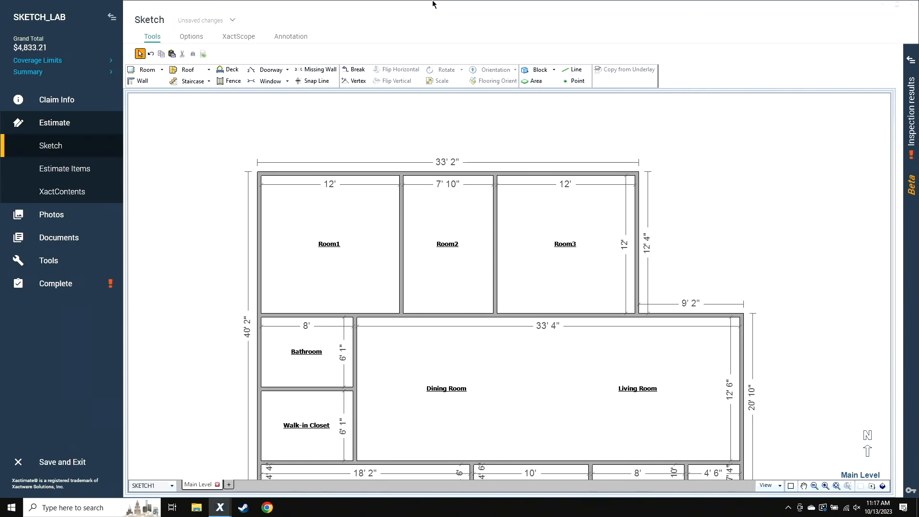
# Name the northwest room above the Bathroom as Bedroom 1
pyautogui.doubleClick(300, 233)
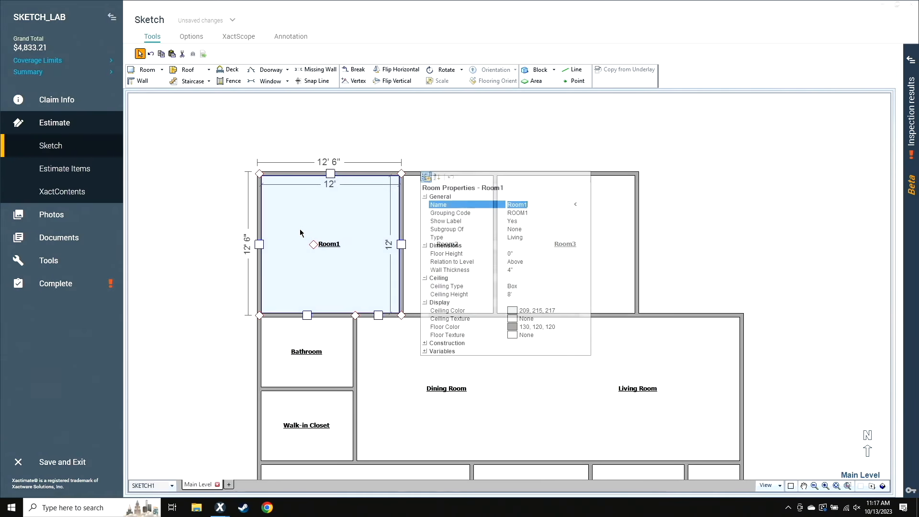
pyautogui.write('Br')
pyautogui.press('Delete')
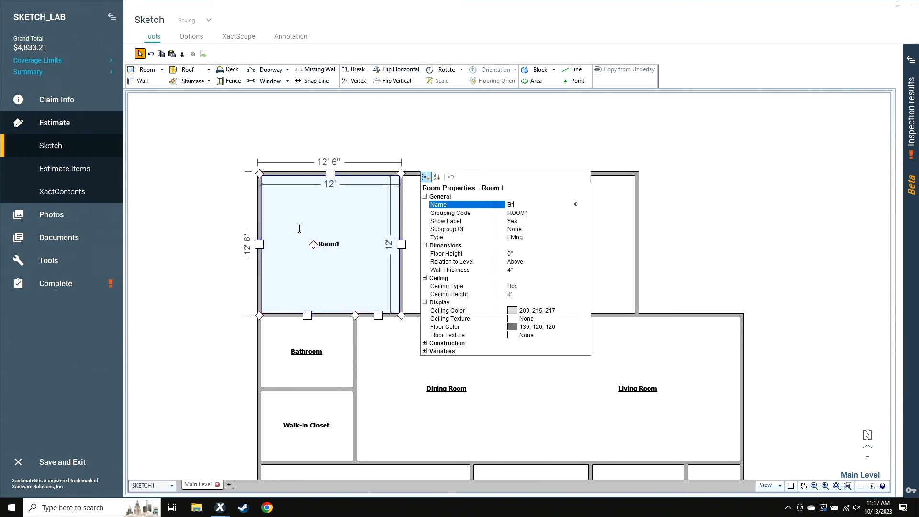
pyautogui.write('edroom')
pyautogui.press('End')
pyautogui.press('Return')
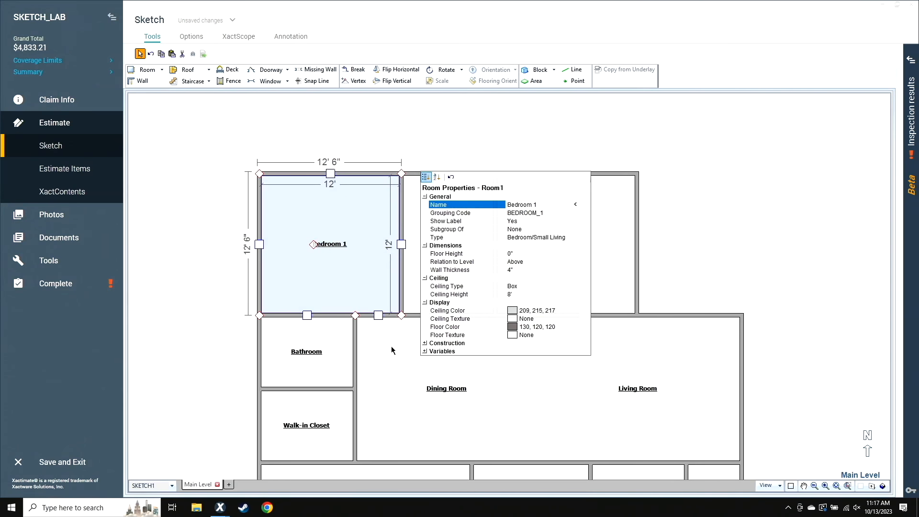
# Divide the room east of Bedroom 1 with an east-west wall, making the southern part 2' 11" deep inside
pyautogui.click(440, 267)
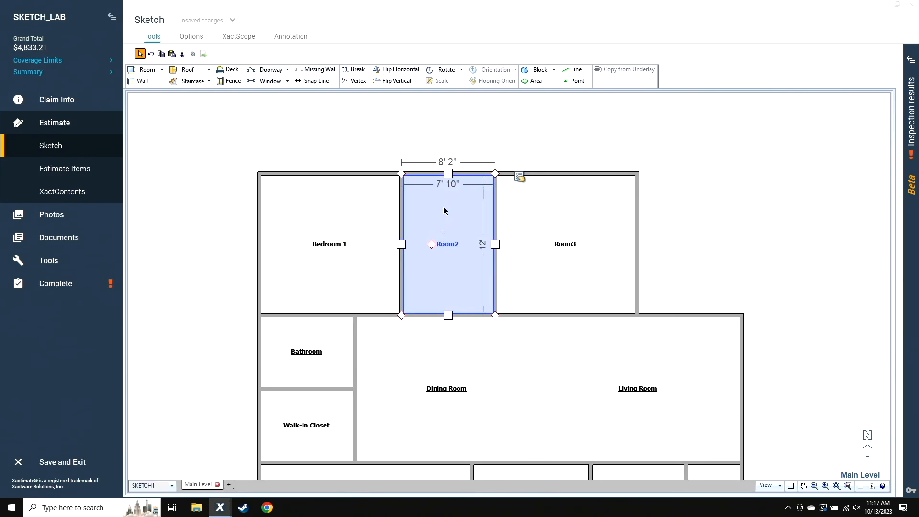
pyautogui.moveTo(448, 173); pyautogui.dragTo(447, 276)
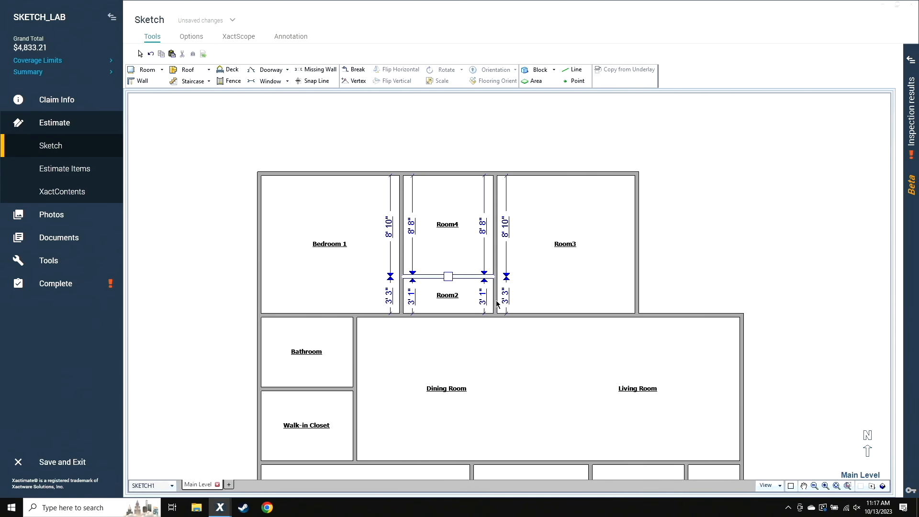
pyautogui.click(482, 304)
pyautogui.write('2,11')
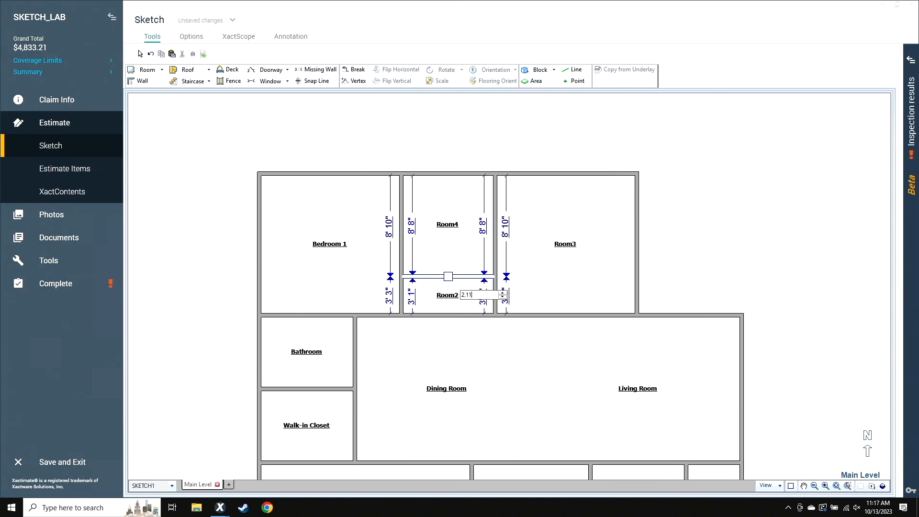
pyautogui.write("'11")
pyautogui.press('Return')
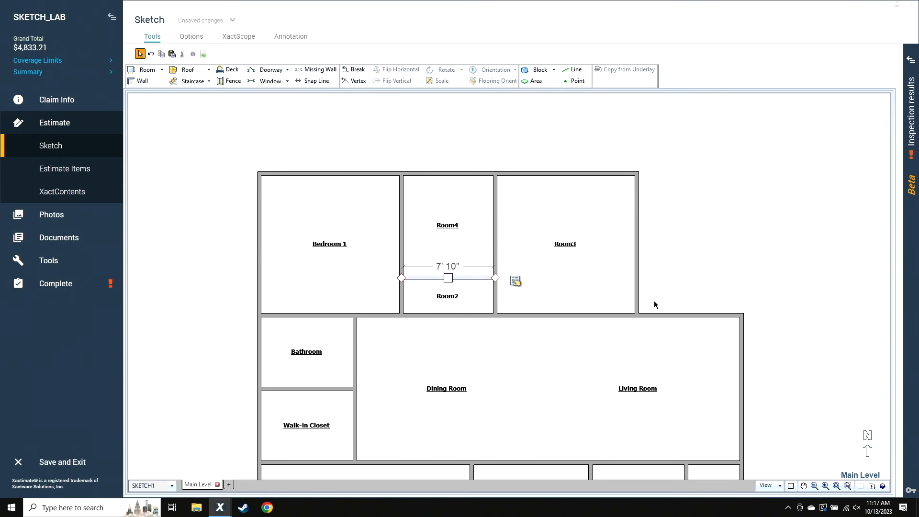
# Name the northern part of the divided middle room as Shared Bath
pyautogui.click(461, 241)
pyautogui.write('Shar')
pyautogui.press('Return')
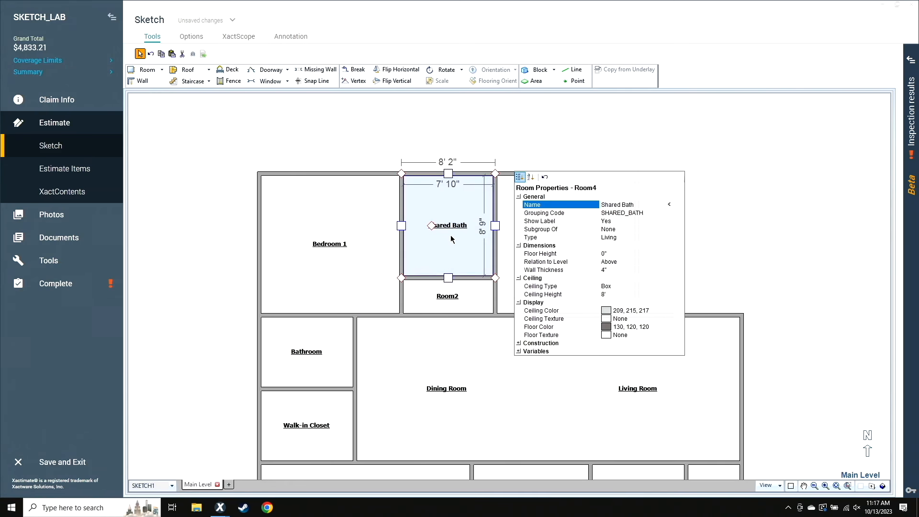
# Name the small room south of the Shared Bath as Utility Closet
pyautogui.click(406, 295)
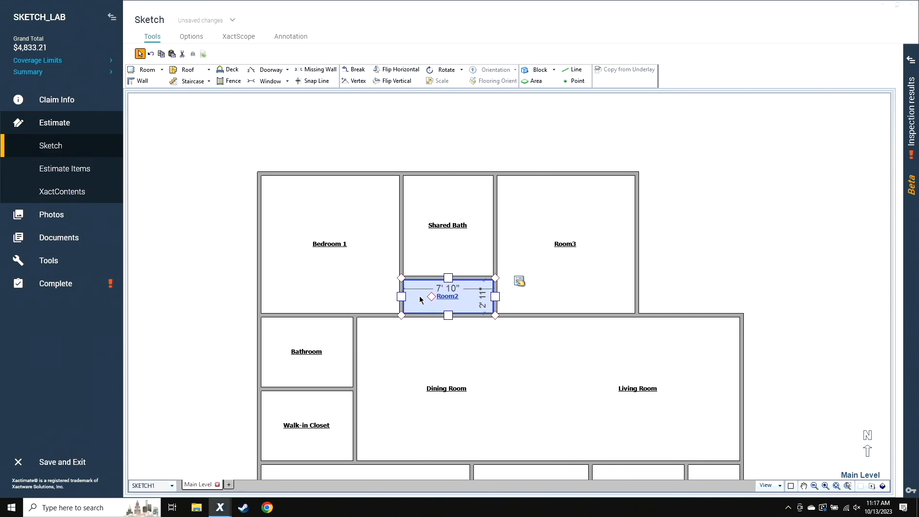
pyautogui.doubleClick(470, 299)
pyautogui.write('Utili')
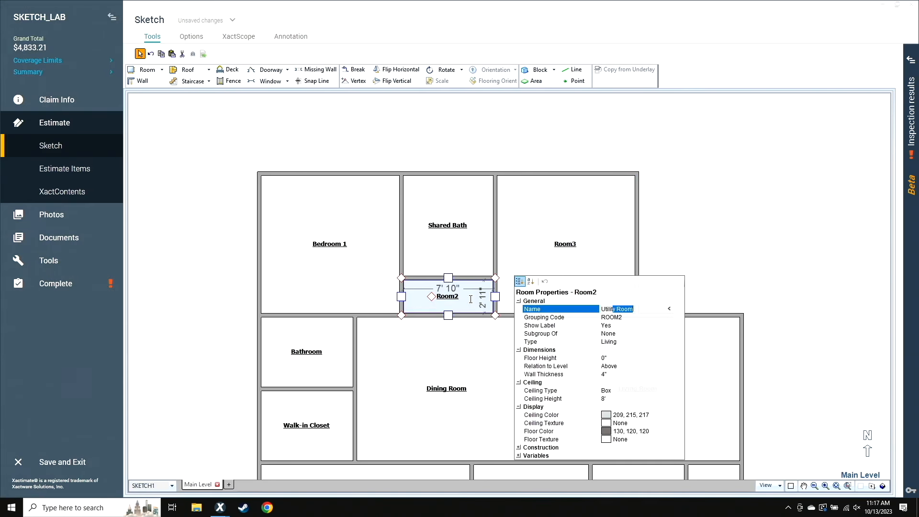
pyautogui.write('ty Closet')
pyautogui.press('Return')
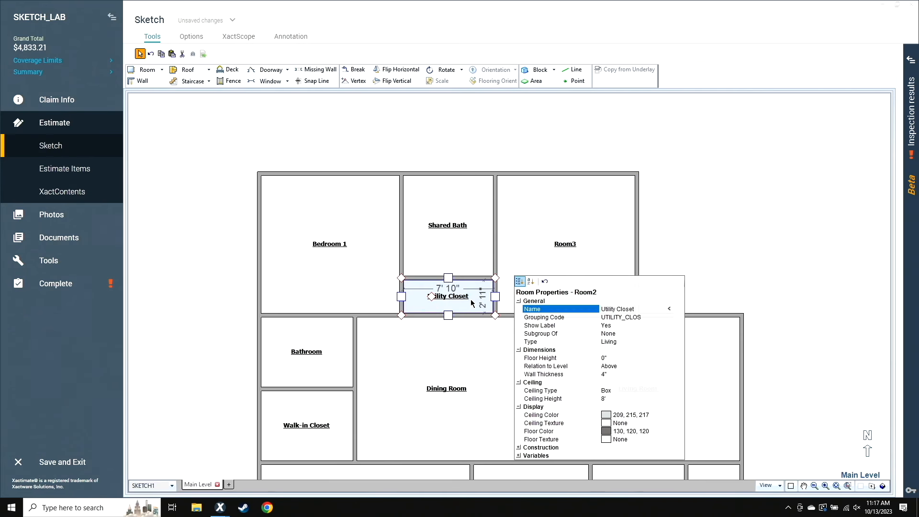
# Name the room east of the Shared Bath as Bedroom 2
pyautogui.click(567, 202)
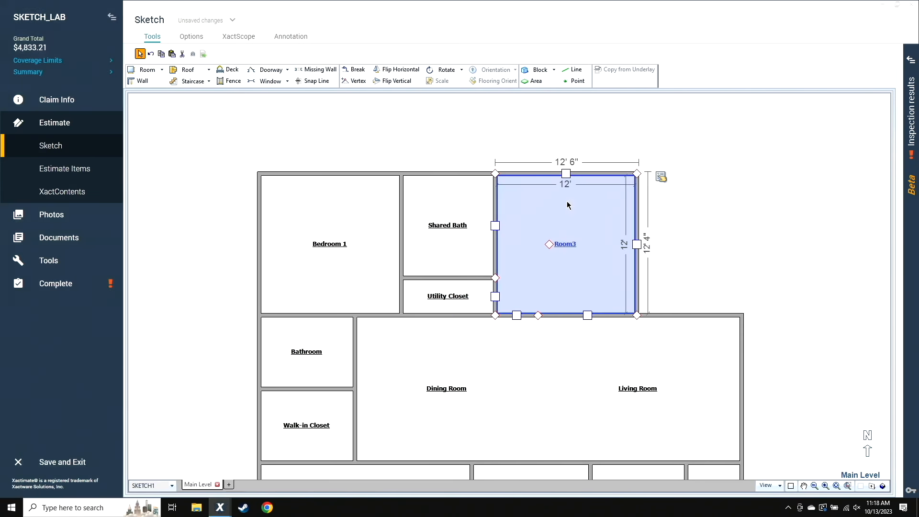
pyautogui.write('Bedroom 2')
pyautogui.press('Return')
pyautogui.click(367, 135)
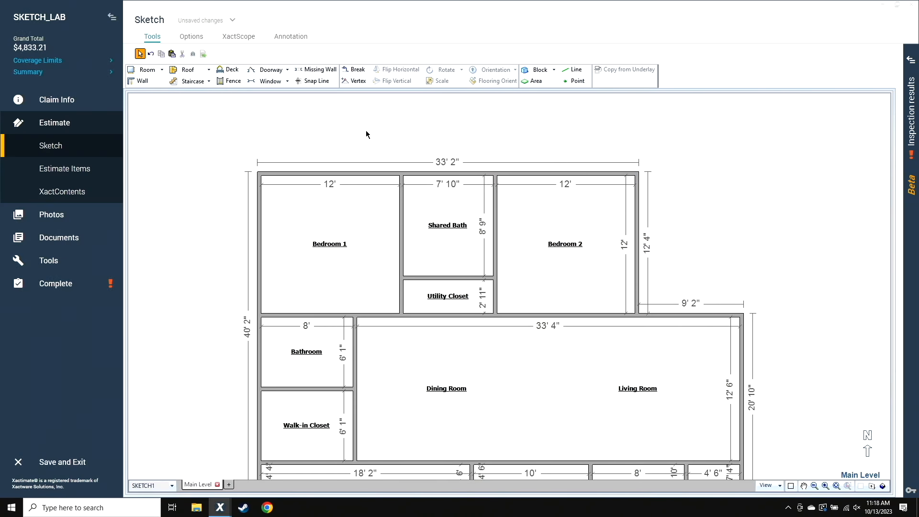
# Break the Bedroom 1–Shared Bath wall about 2' 5" from its north end and pull the northern segment west into a 5' wide closet space
pyautogui.press('b')
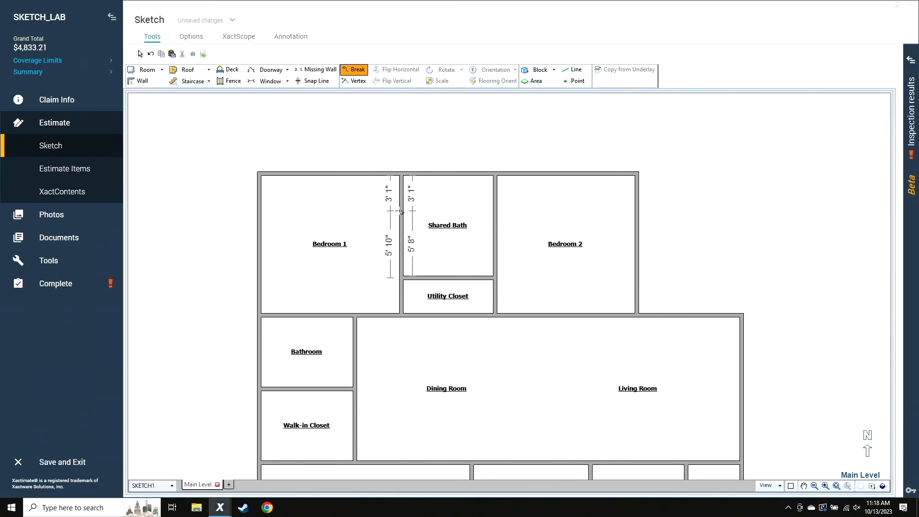
pyautogui.click(402, 205)
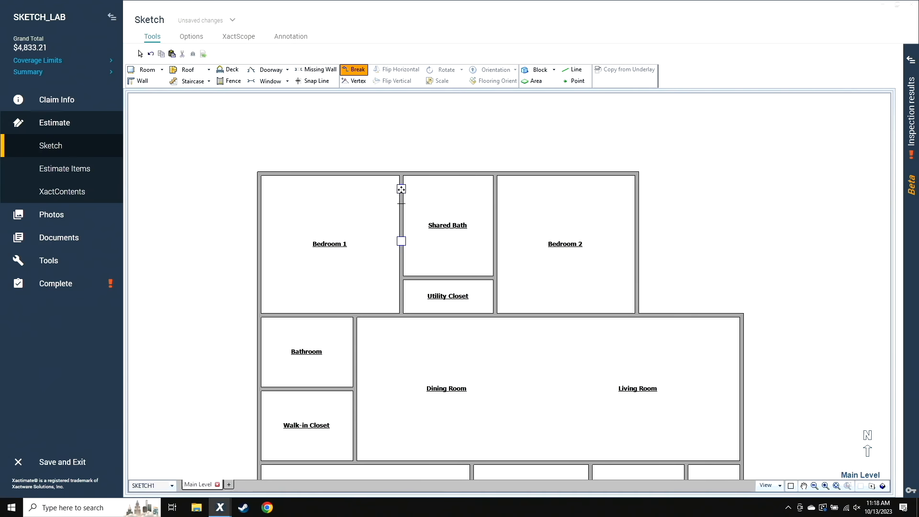
pyautogui.moveTo(402, 188); pyautogui.dragTo(338, 189)
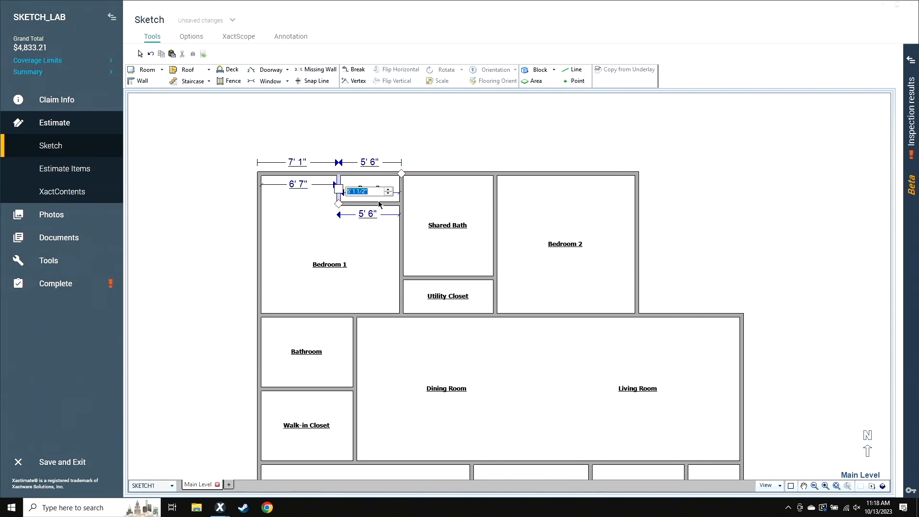
pyautogui.write('5')
pyautogui.press('Return')
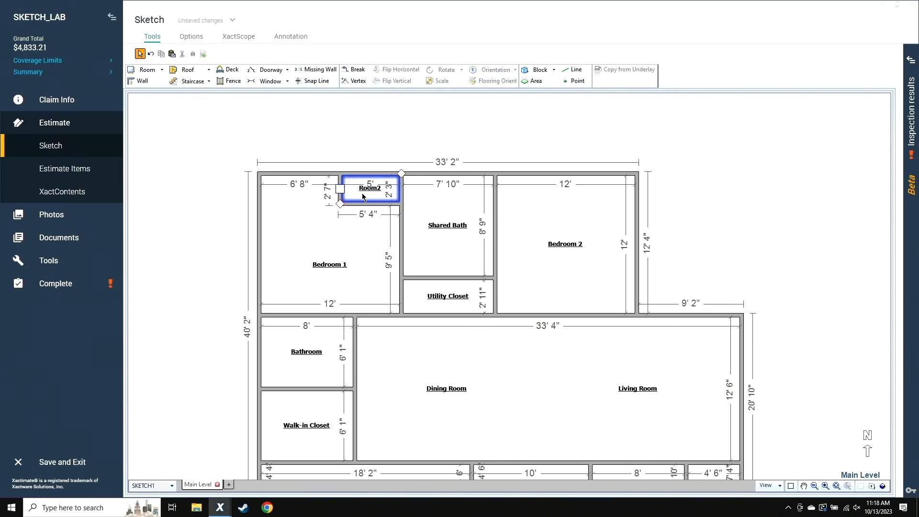
# Set the north-south depth of the small closet in Bedroom 1 to 2' by moving its south wall
pyautogui.scroll(3, 366, 186)
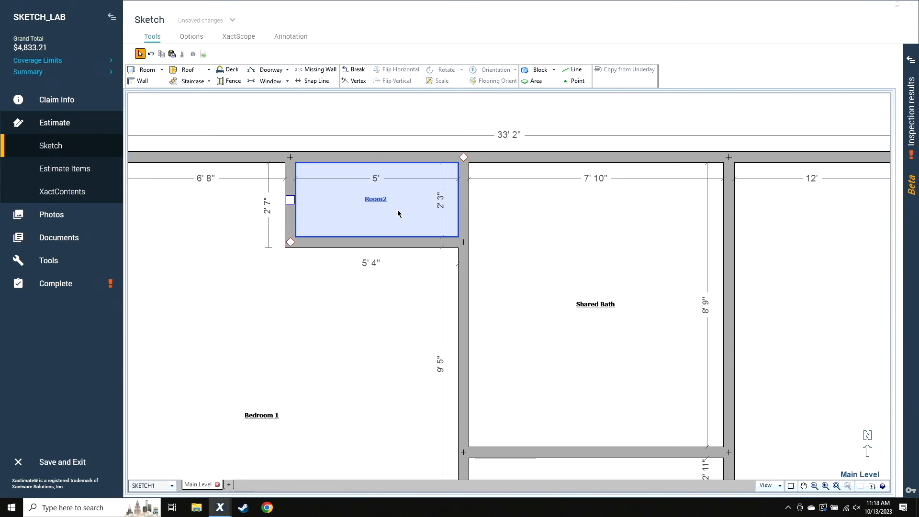
pyautogui.click(405, 202)
pyautogui.click(377, 241)
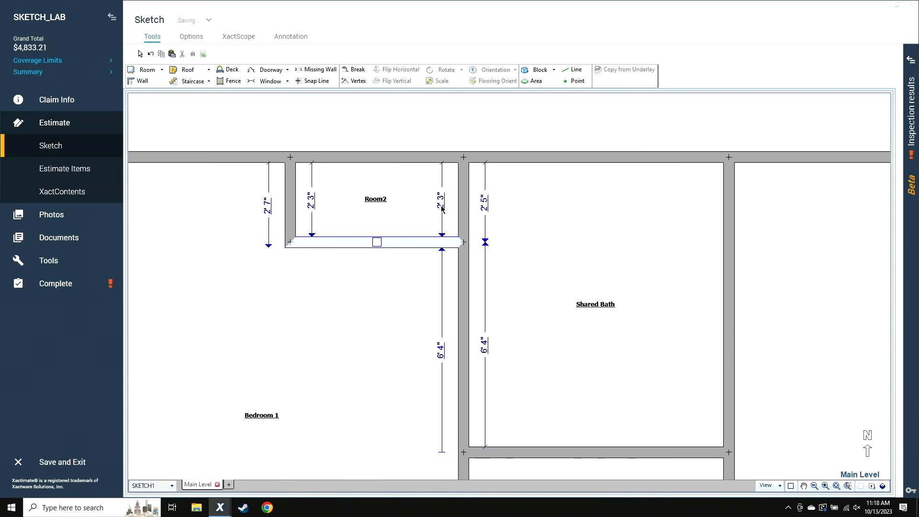
pyautogui.click(442, 206)
pyautogui.write('2')
pyautogui.press('Return')
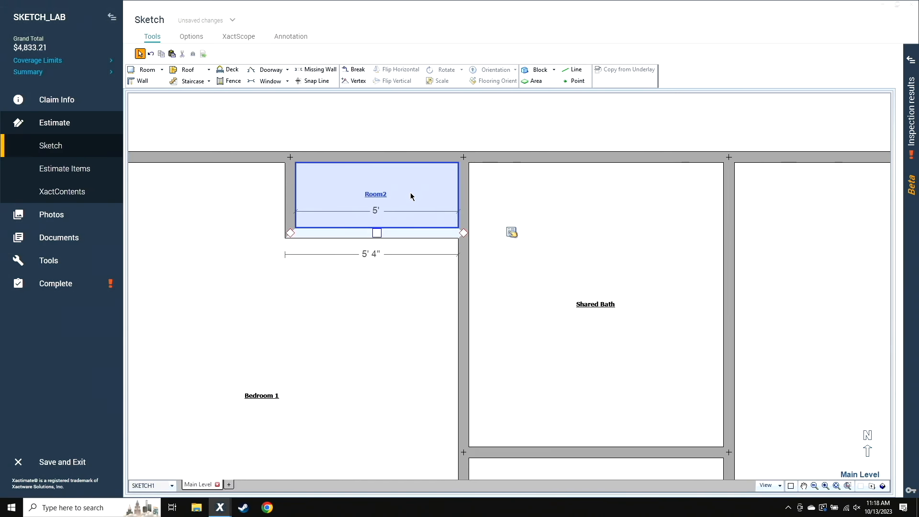
# Name the small room inside Bedroom 1 as Closet 1 and make it a subgroup of Bedroom 1
pyautogui.scroll(-1, 354, 280)
pyautogui.doubleClick(408, 200)
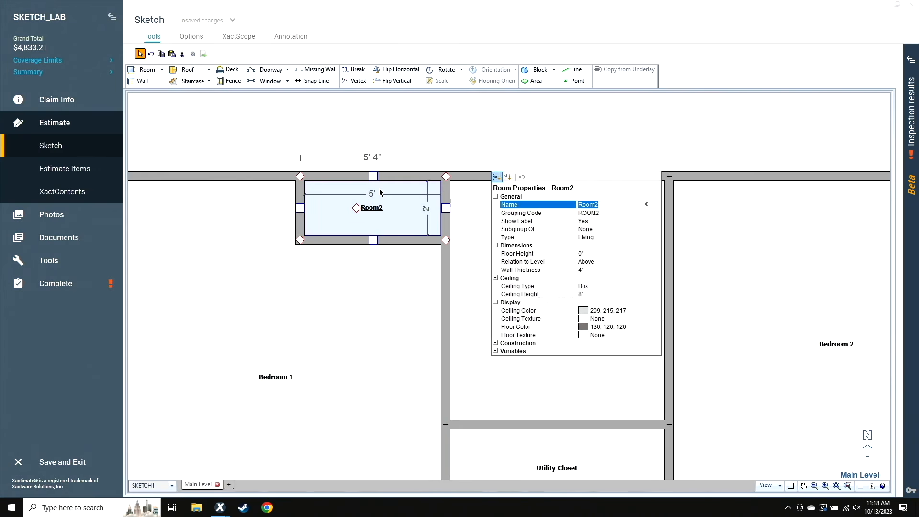
pyautogui.write('Closet 1')
pyautogui.press('Return')
pyautogui.press('Tab')
pyautogui.press('Down')
pyautogui.press('Down')
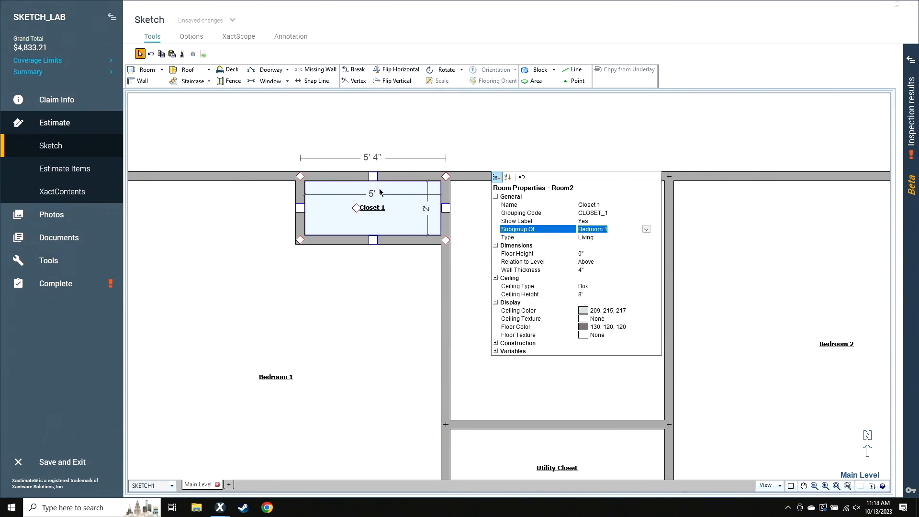
pyautogui.press('Return')
pyautogui.click(724, 113)
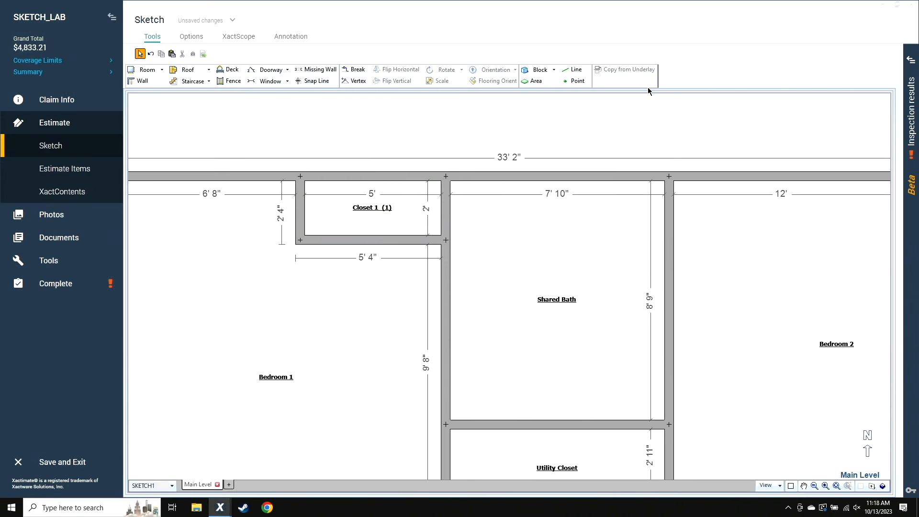
# Break the Shared Bath–Bedroom 2 wall about 2' from its north end and pull the northern segment east about 5' 2" into a closet space
pyautogui.press('Right')
pyautogui.press('Right')
pyautogui.press('Right')
pyautogui.press('Right')
pyautogui.press('Right')
pyautogui.press('Right')
pyautogui.press('Right')
pyautogui.press('Right')
pyautogui.press('Right')
pyautogui.press('Right')
pyautogui.press('Right')
pyautogui.press('Right')
pyautogui.press('Right')
pyautogui.press('Right')
pyautogui.press('Right')
pyautogui.press('Right')
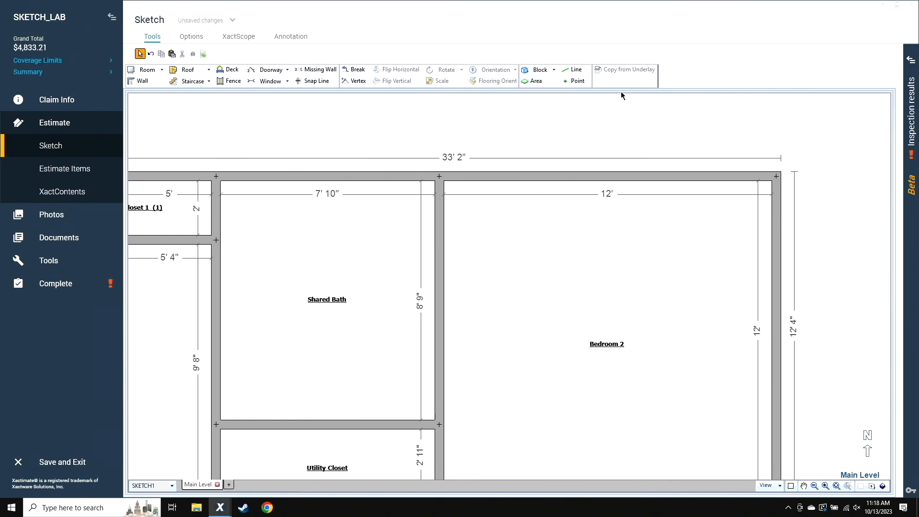
pyautogui.press('b')
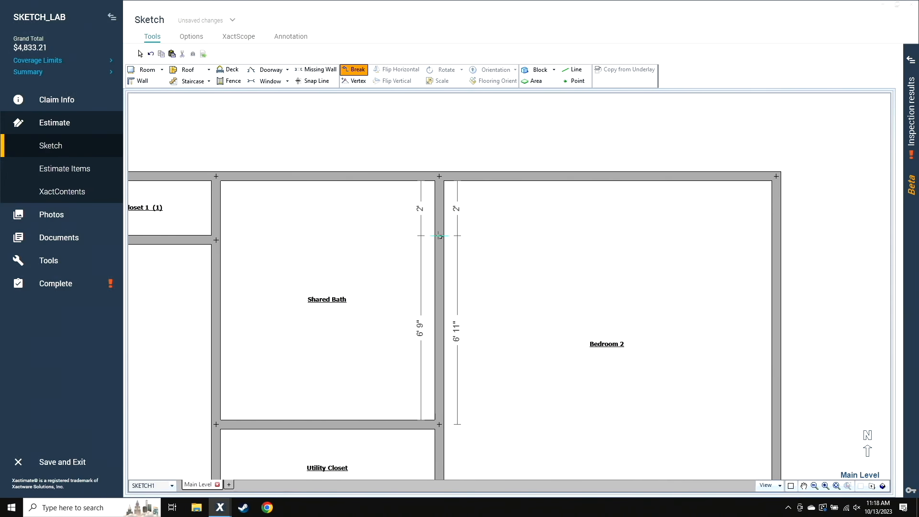
pyautogui.click(438, 238)
pyautogui.moveTo(440, 208); pyautogui.dragTo(589, 208)
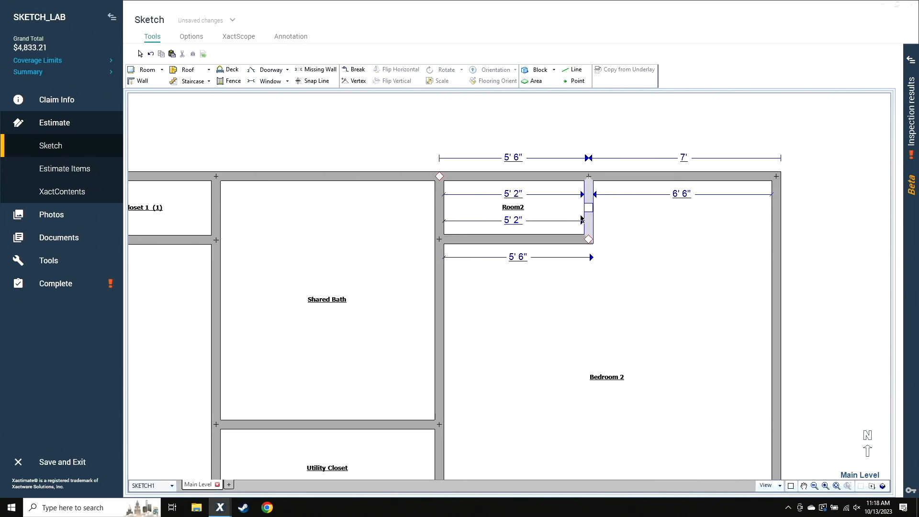
# Set the inside width of the new closet in Bedroom 2 to 5' and its depth to 2'
pyautogui.click(509, 194)
pyautogui.write('5')
pyautogui.press('Return')
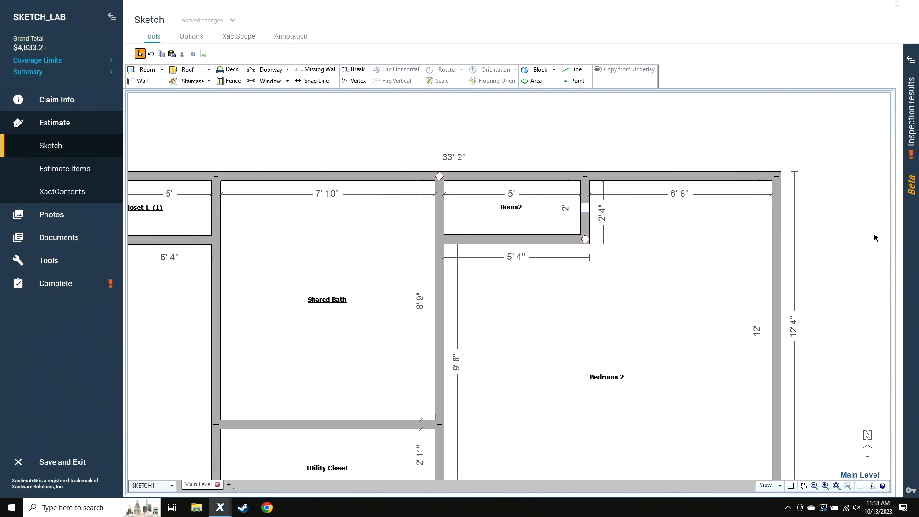
pyautogui.click(529, 237)
pyautogui.click(512, 241)
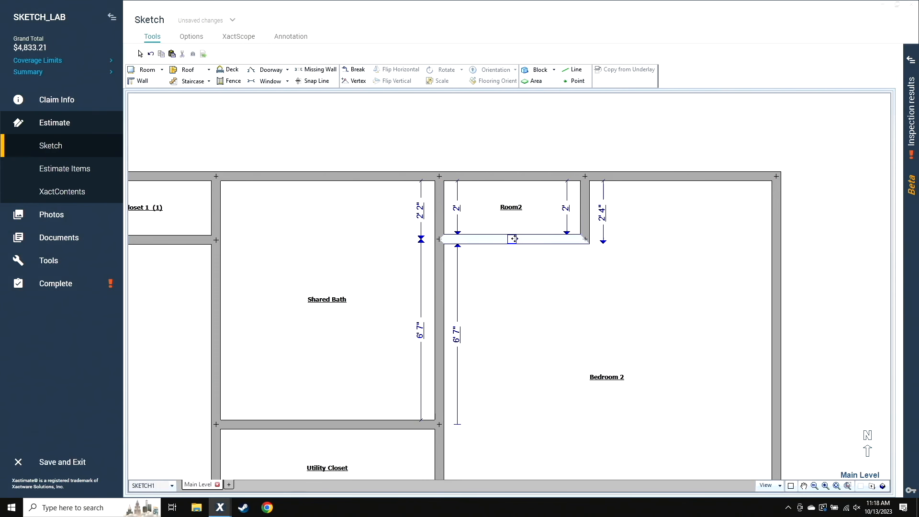
pyautogui.click(563, 205)
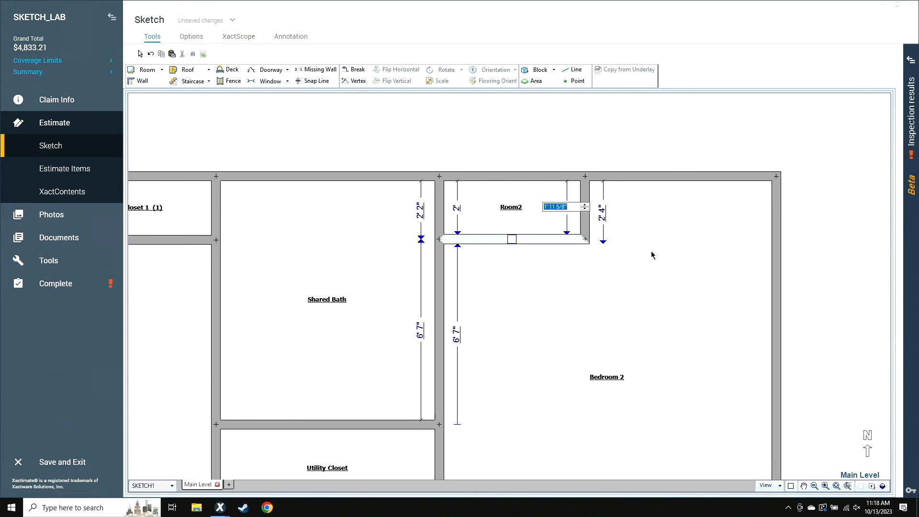
pyautogui.write('2')
pyautogui.press('Return')
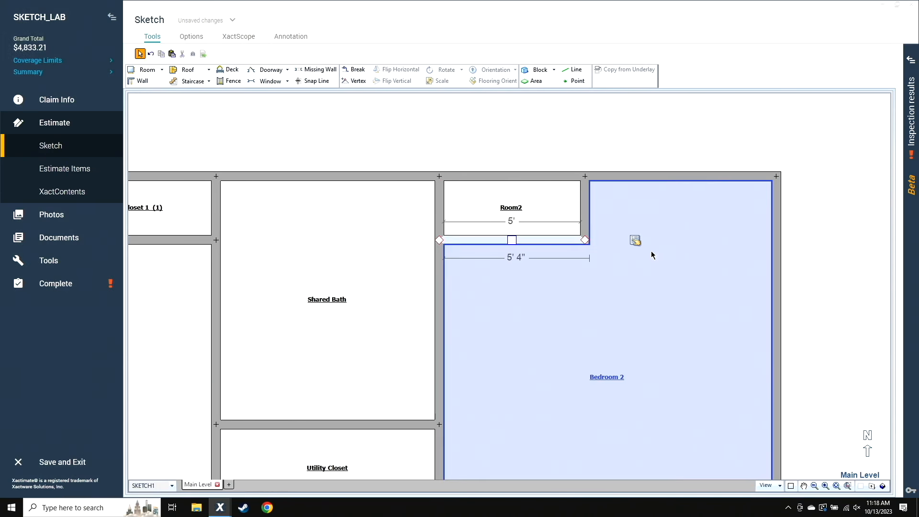
# Name the small room inside Bedroom 2 as Closet 2 and make it a subgroup of Bedroom 2
pyautogui.doubleClick(540, 211)
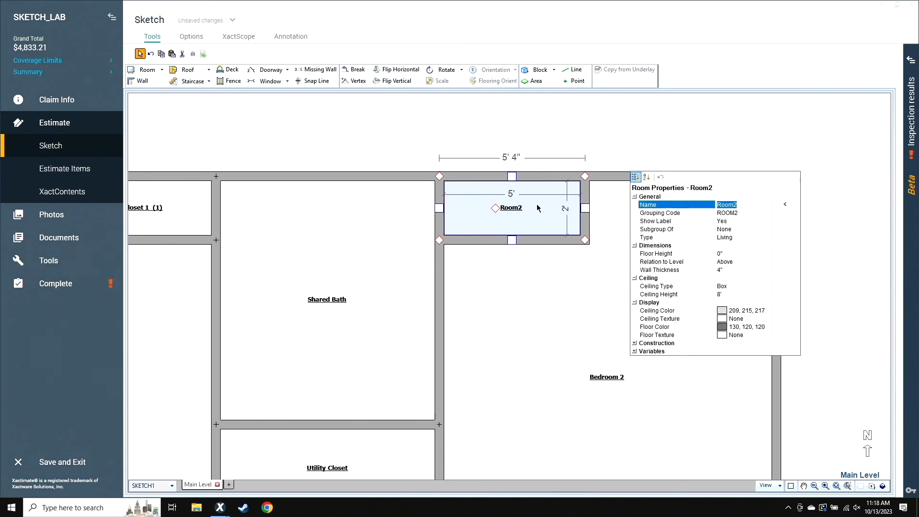
pyautogui.write('CLoset 2')
pyautogui.press('BackSpace')
pyautogui.press('BackSpace')
pyautogui.press('BackSpace')
pyautogui.press('BackSpace')
pyautogui.write('lose')
pyautogui.press('Tab')
pyautogui.press('Down')
pyautogui.press('Down')
pyautogui.press('Return')
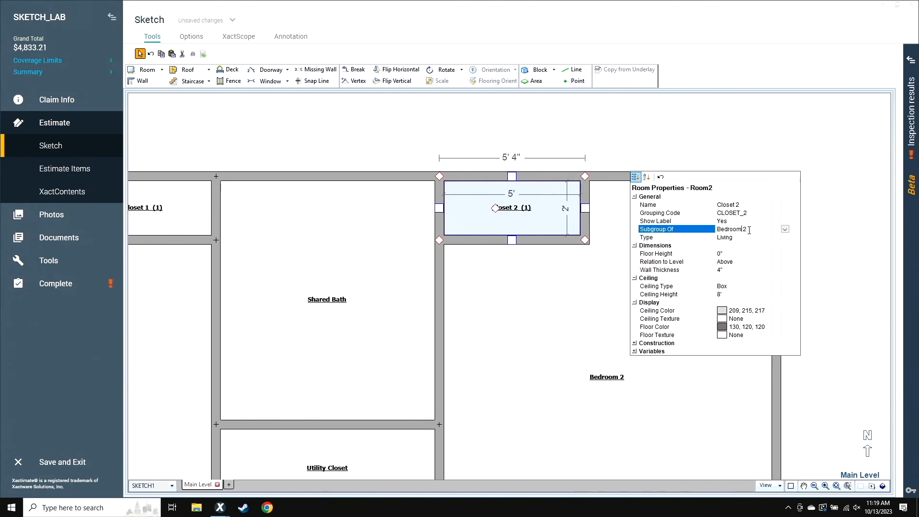
pyautogui.click(721, 235)
# Review the rooms offered as the parent subgroup in Closet 2's properties
pyautogui.scroll(-2, 720, 235)
pyautogui.click(540, 228)
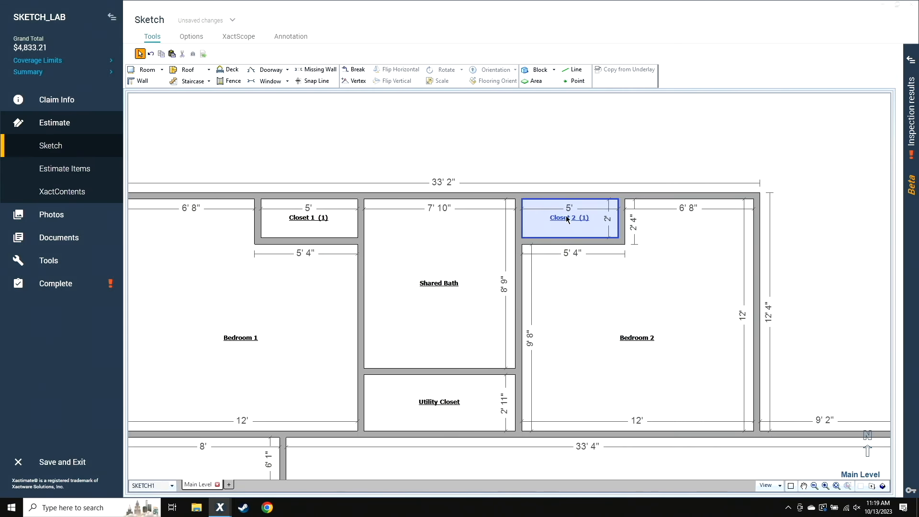
pyautogui.click(659, 197)
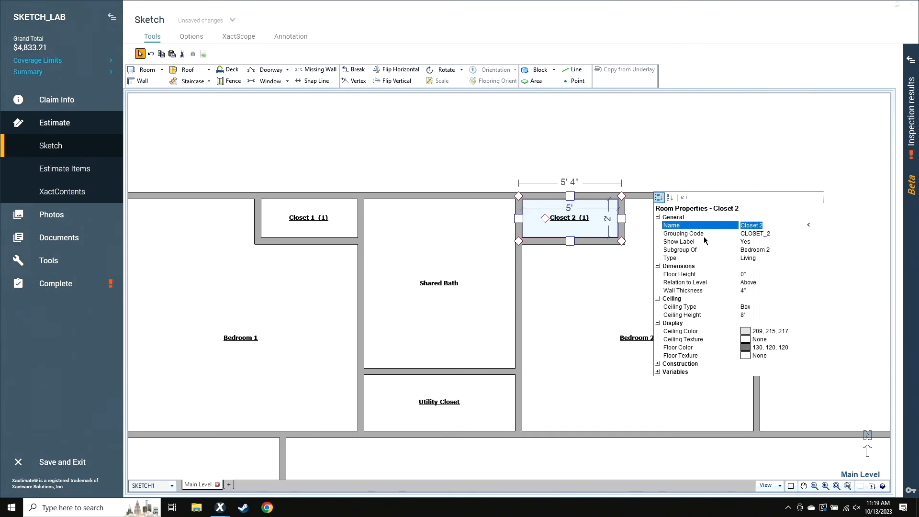
pyautogui.click(779, 249)
pyautogui.click(807, 249)
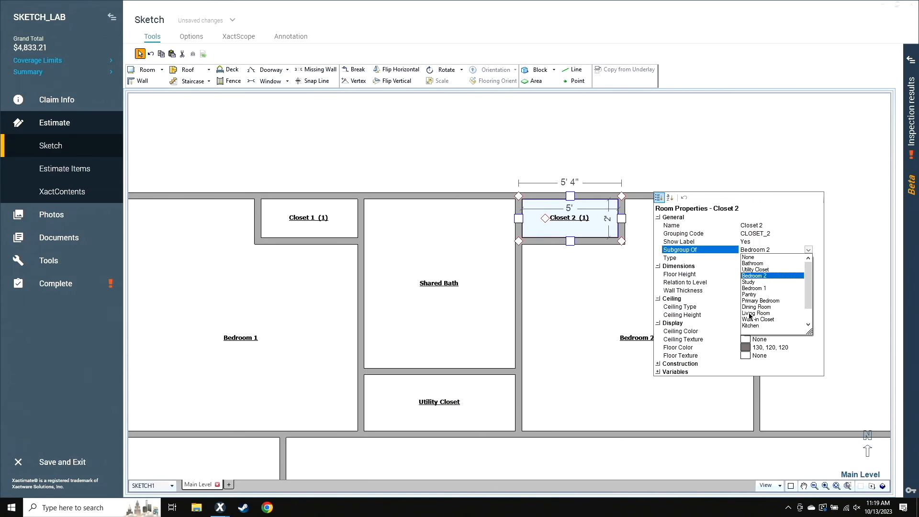
pyautogui.click(731, 156)
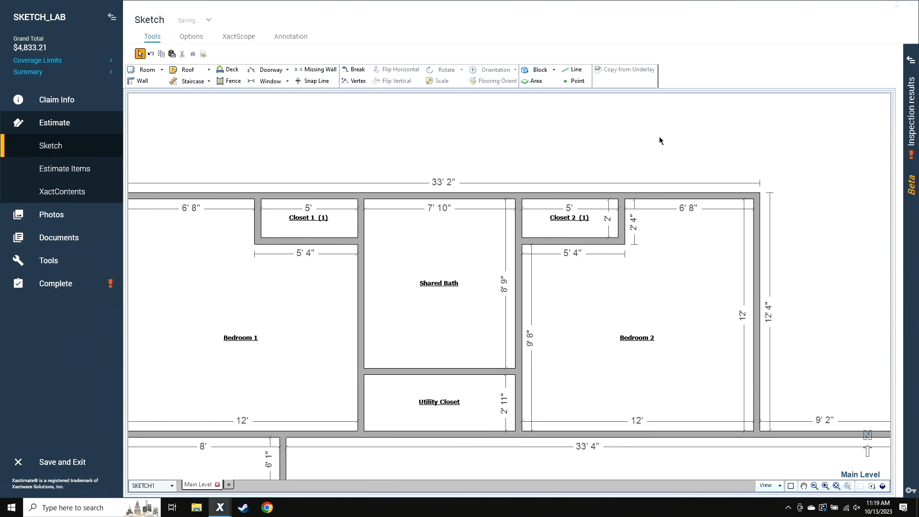
# Pull a new room out eastward from the Living Room's east wall and set its inside width to 17'
pyautogui.scroll(-4, 612, 148)
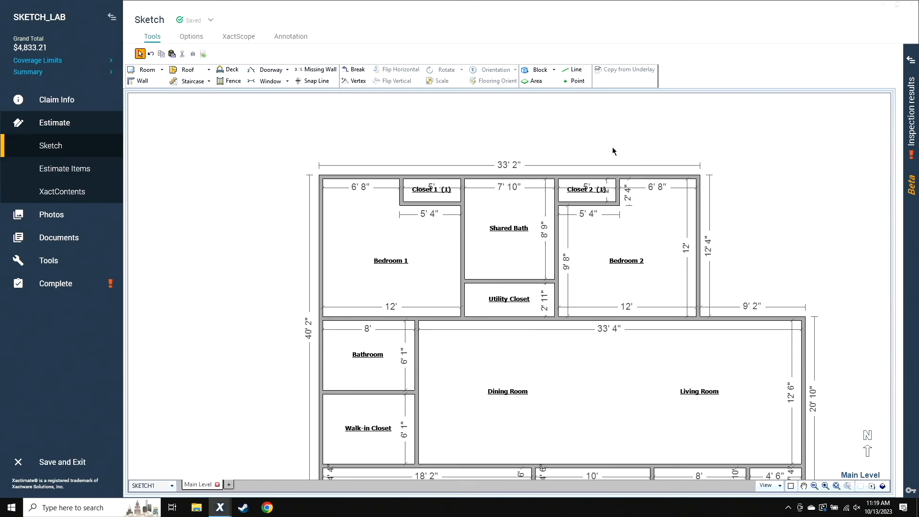
pyautogui.moveTo(831, 352); pyautogui.dragTo(572, 269, button='middle')
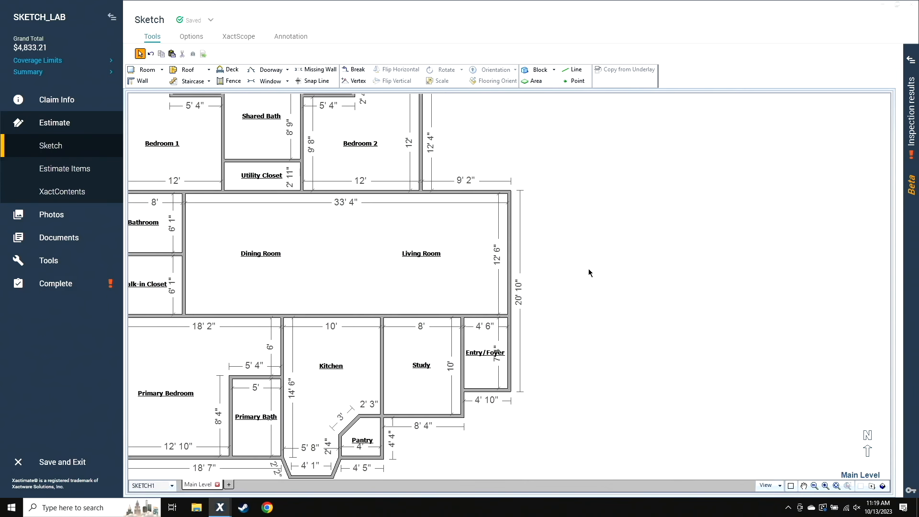
pyautogui.click(509, 256)
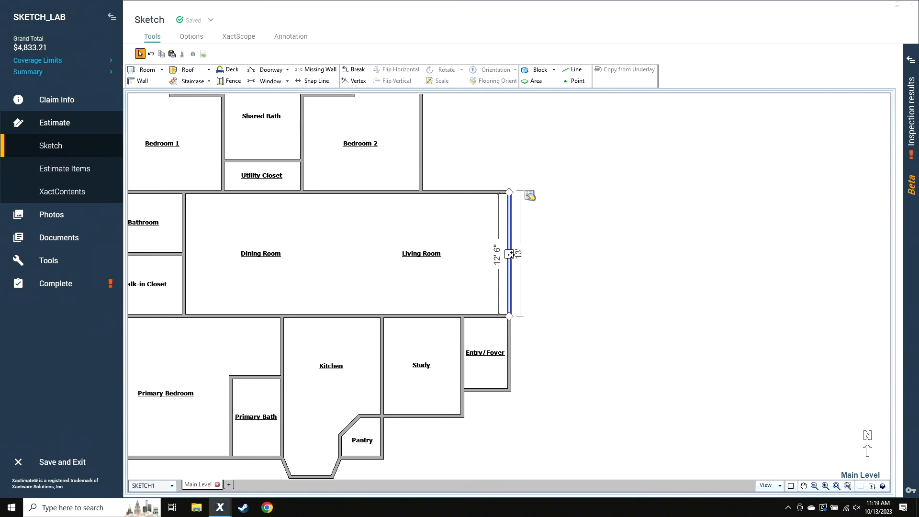
pyautogui.moveTo(509, 254); pyautogui.dragTo(682, 254)
pyautogui.click(597, 203)
pyautogui.write('17')
pyautogui.press('Return')
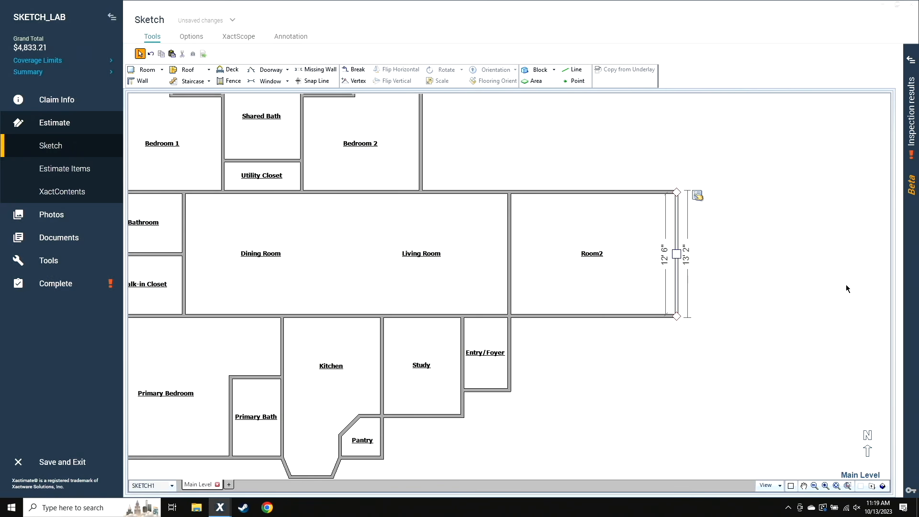
# Move the south wall of the new room east of the Living Room to make its inside depth 14' 10"
pyautogui.click(600, 293)
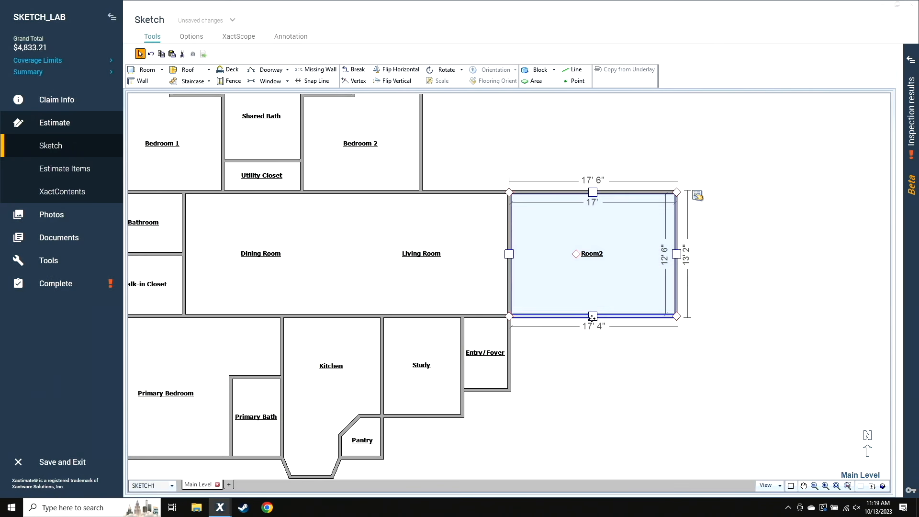
pyautogui.click(592, 315)
pyautogui.click(665, 262)
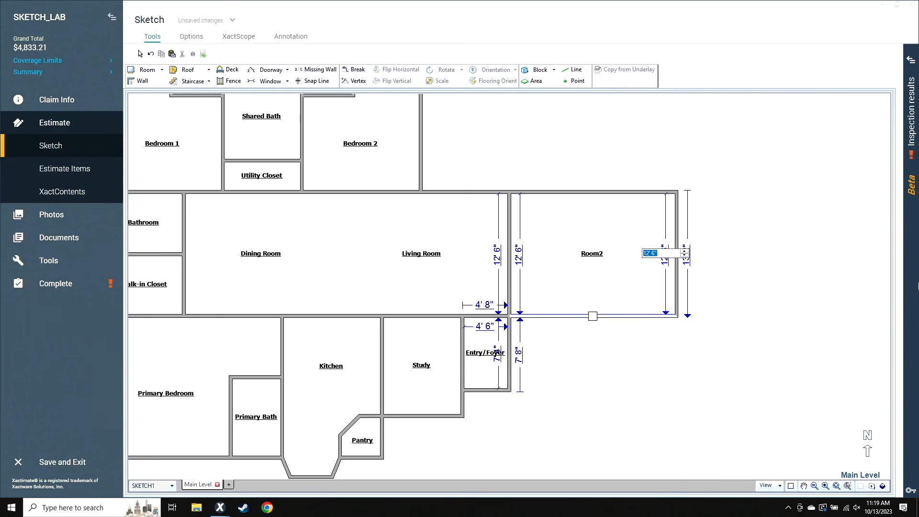
pyautogui.write('15')
pyautogui.press('Return')
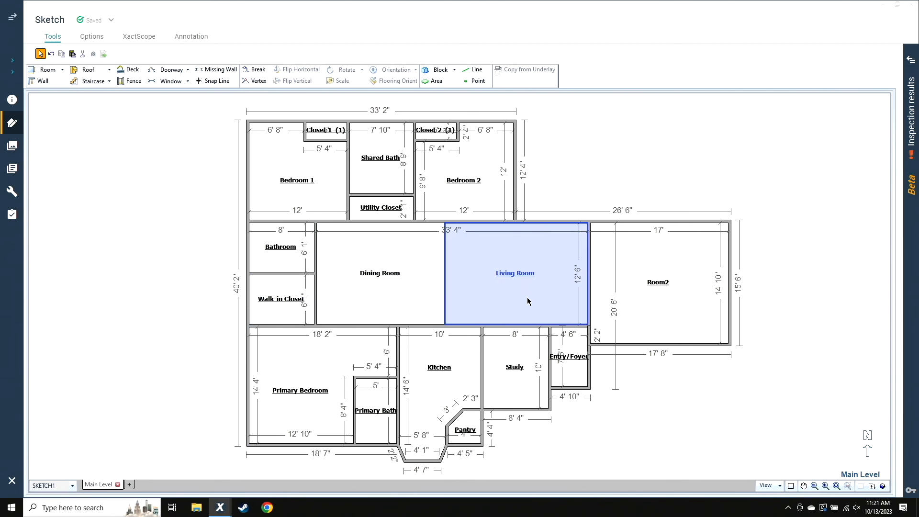
# Name the large room east of the Living Room as Garage
pyautogui.click(692, 306)
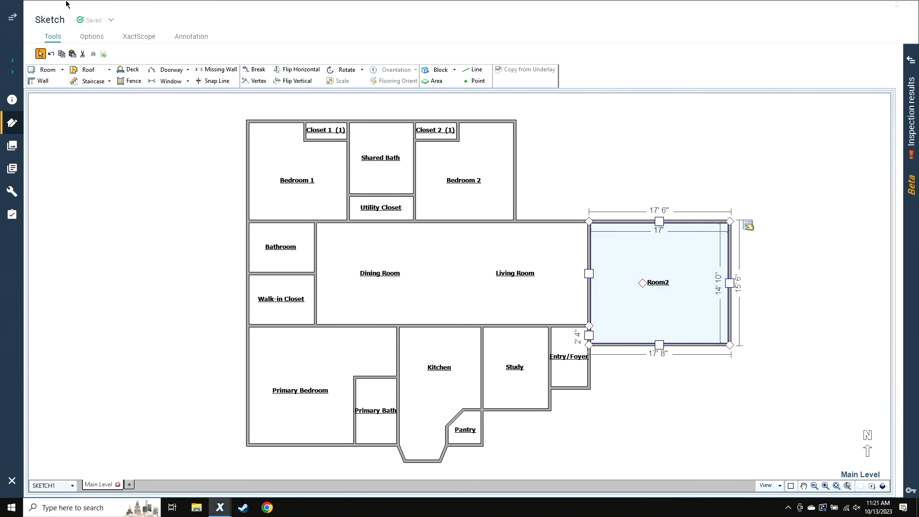
pyautogui.doubleClick(690, 266)
pyautogui.write('Garage')
pyautogui.press('Tab')
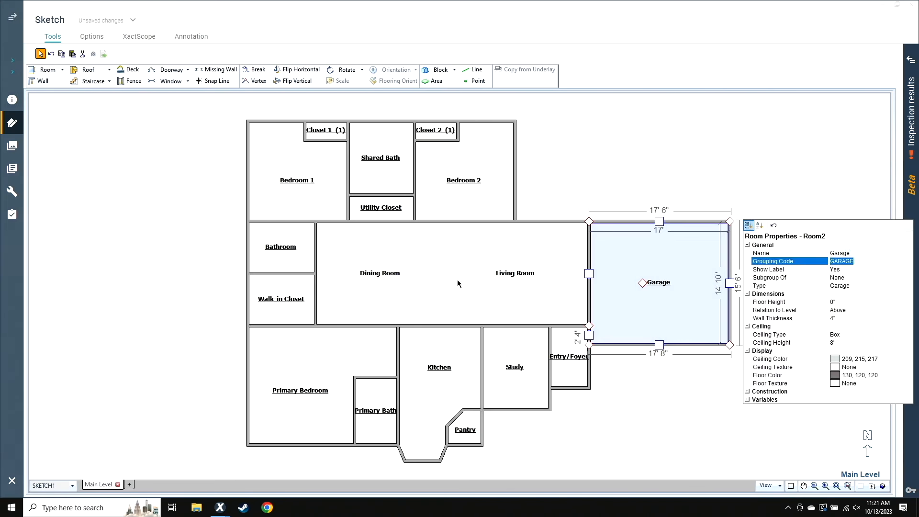
pyautogui.click(610, 174)
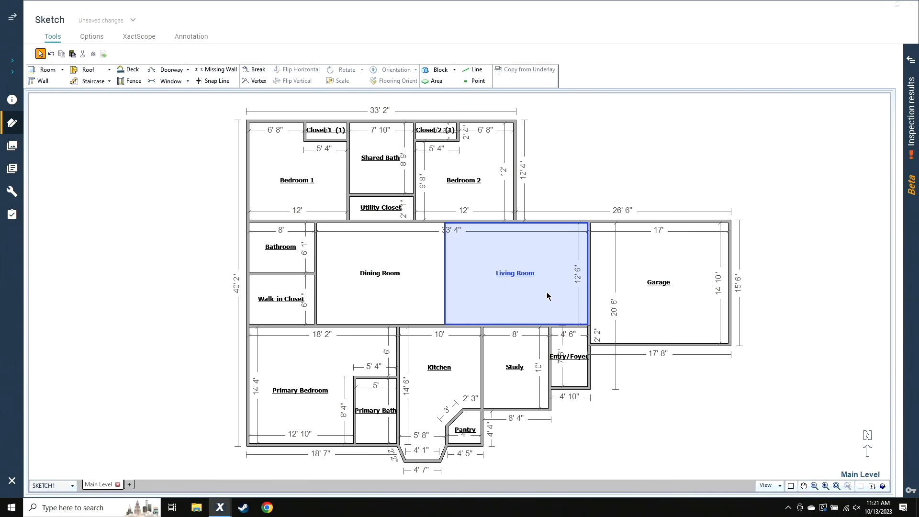
# Set the Garage's floor height to 1' 3" and its relation to level to Below
pyautogui.click(668, 313)
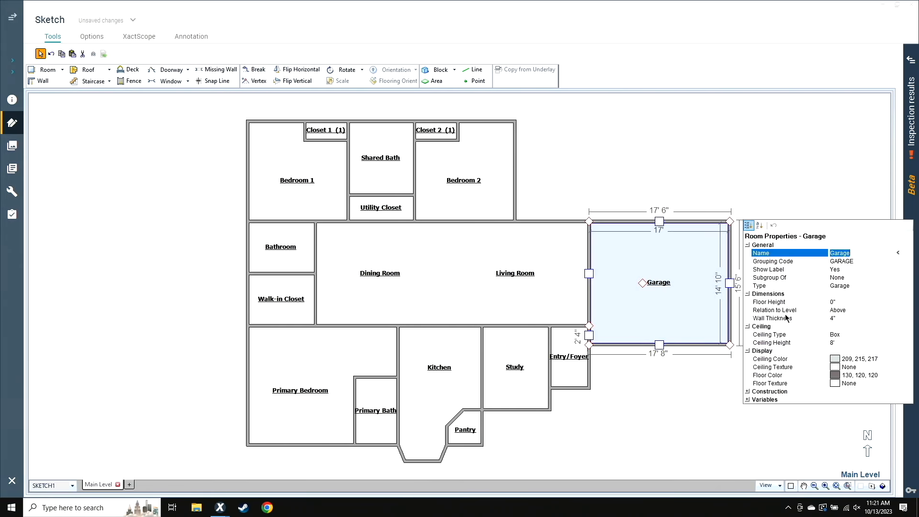
pyautogui.click(834, 302)
pyautogui.write('1')
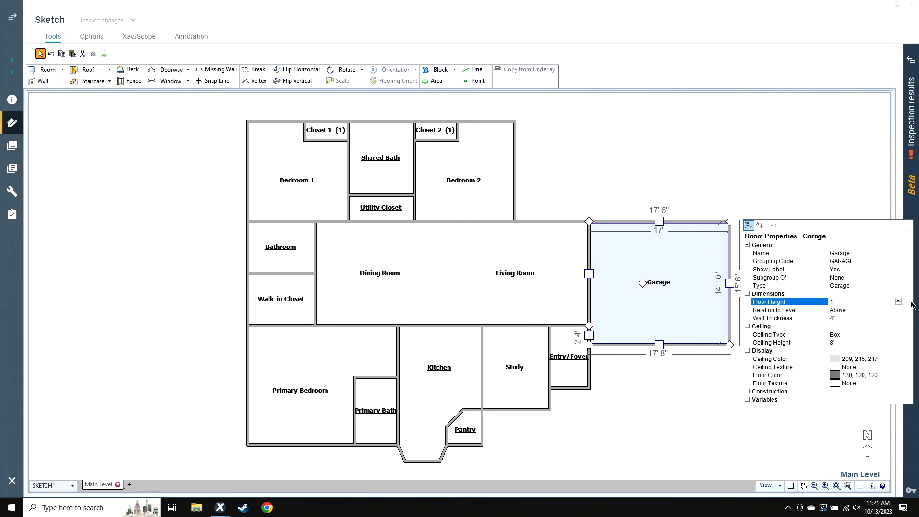
pyautogui.write(',3')
pyautogui.press('Tab')
pyautogui.press('Down')
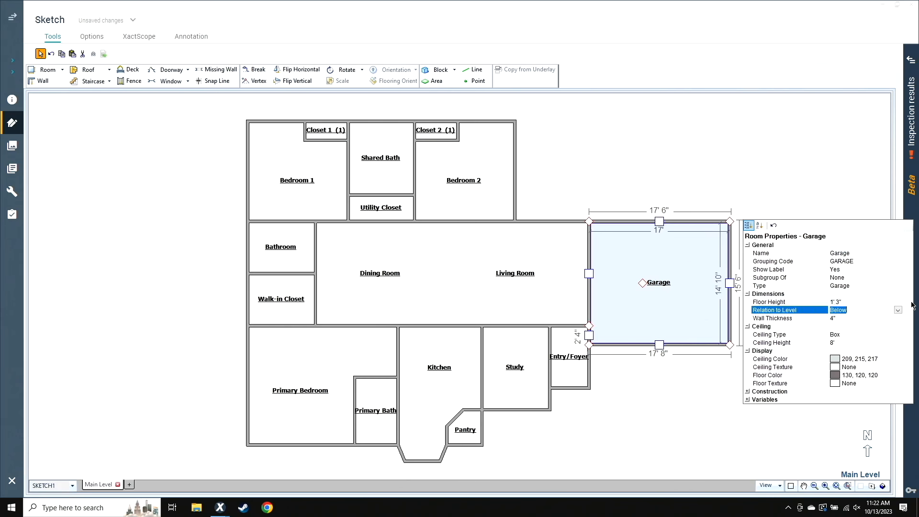
pyautogui.press('Tab')
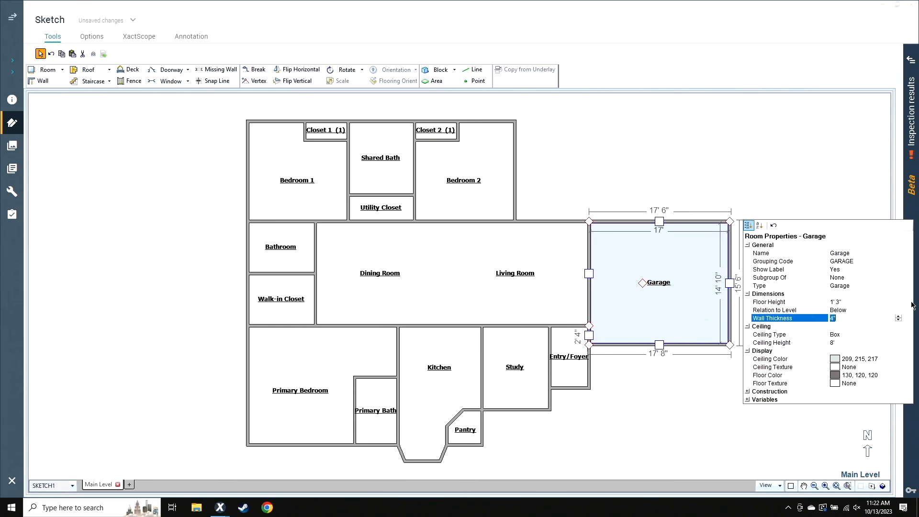
# Set the Garage's ceiling height to 9' 3"
pyautogui.click(843, 344)
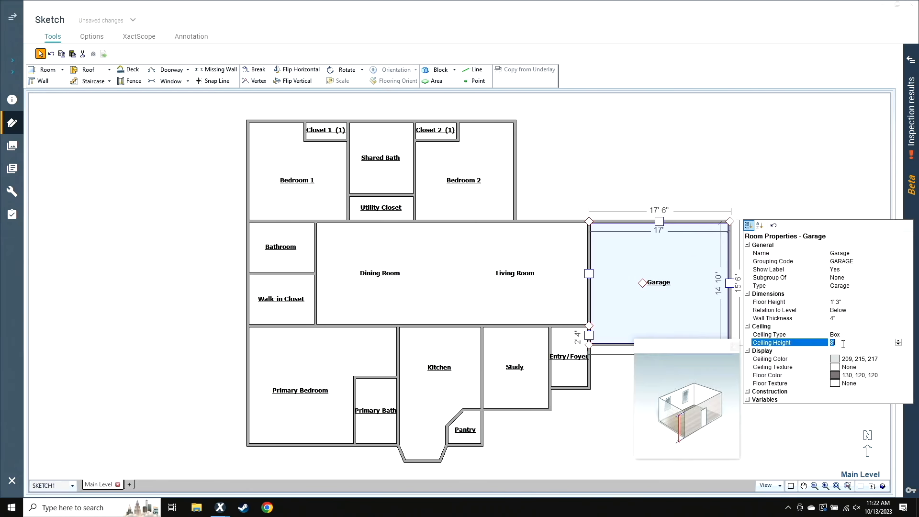
pyautogui.write('9,3')
pyautogui.press('Return')
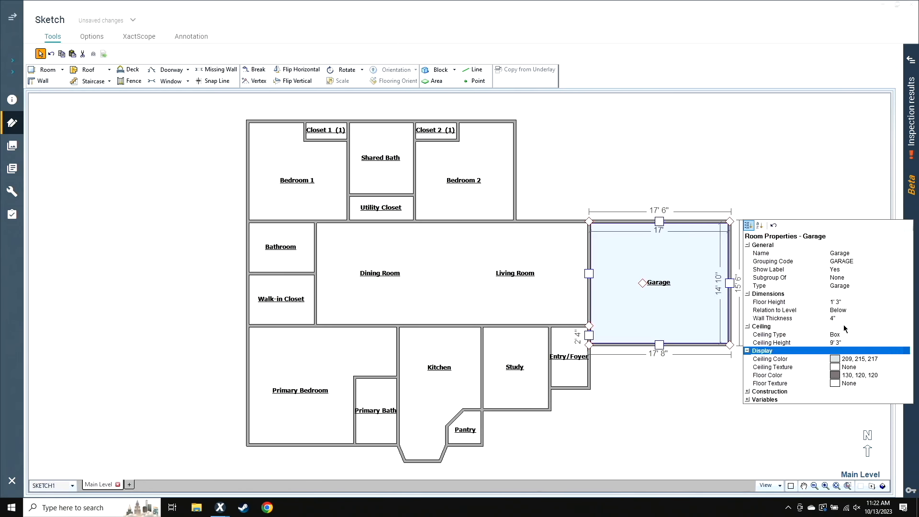
# Deselect the Garage, orbit the model in 3D to check its lowered floor, and return to the floor plan
pyautogui.click(839, 347)
pyautogui.click(787, 170)
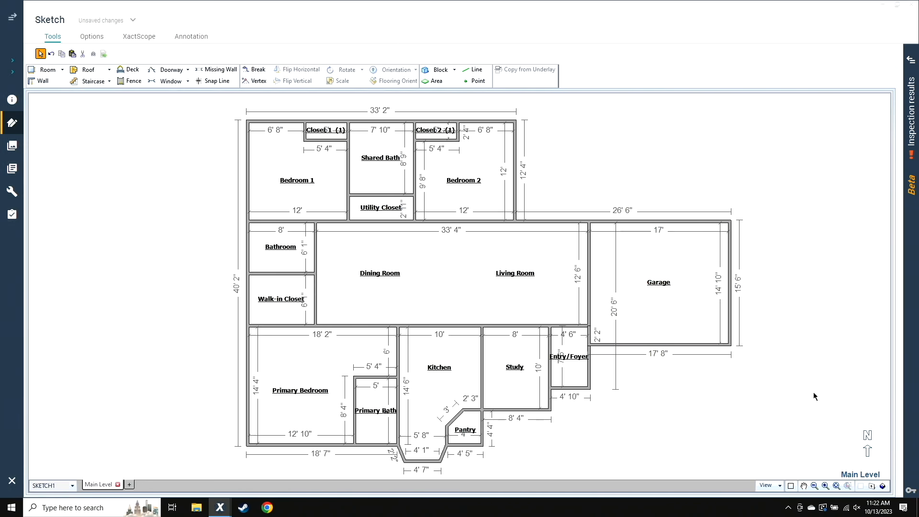
pyautogui.click(882, 485)
pyautogui.moveTo(707, 444); pyautogui.dragTo(597, 220)
pyautogui.click(810, 481)
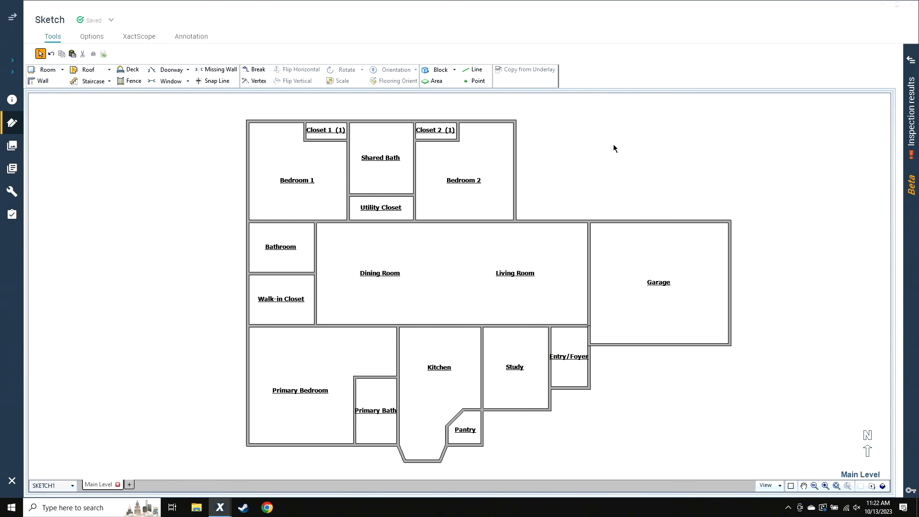
# Set the Living Room's ceiling type to Peaked with a 12' peak height and check its shape in 3D
pyautogui.click(528, 293)
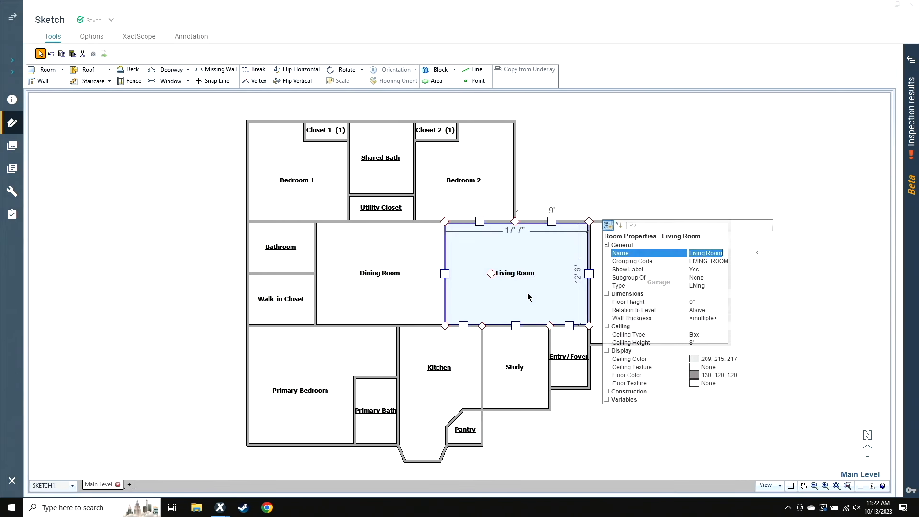
pyautogui.click(700, 335)
pyautogui.write('Peaked')
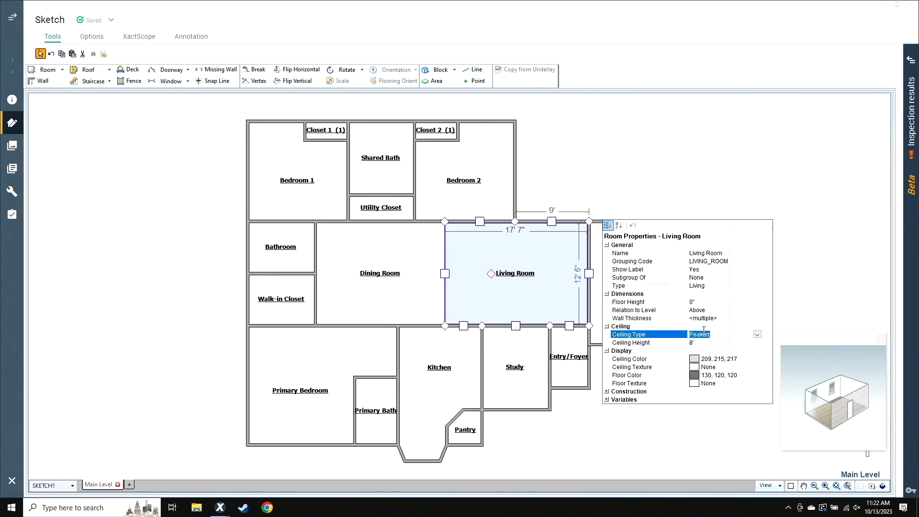
pyautogui.press('Tab')
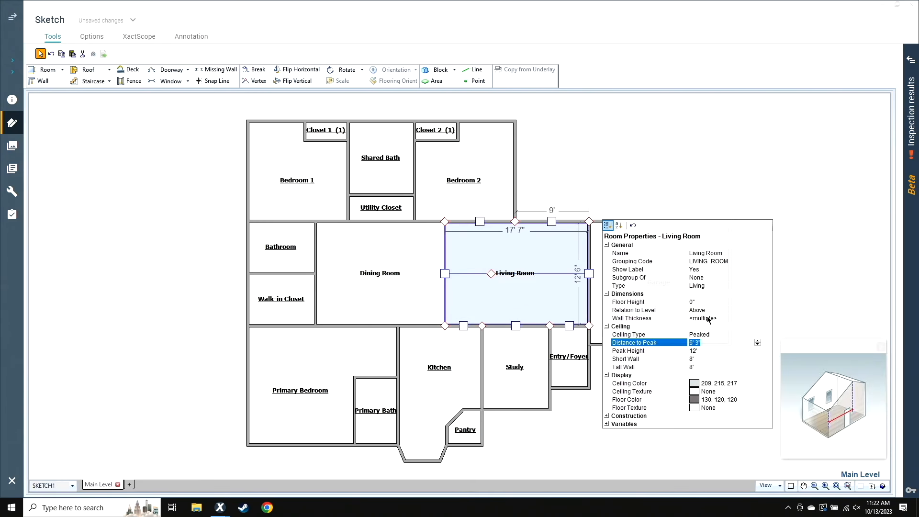
pyautogui.write('12')
pyautogui.press('Escape')
pyautogui.click(671, 174)
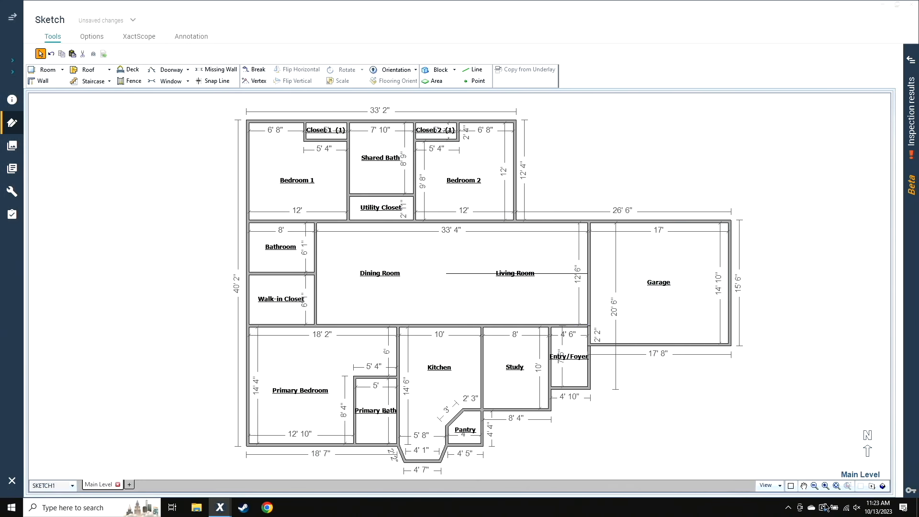
pyautogui.click(882, 485)
pyautogui.moveTo(621, 430); pyautogui.dragTo(300, 258)
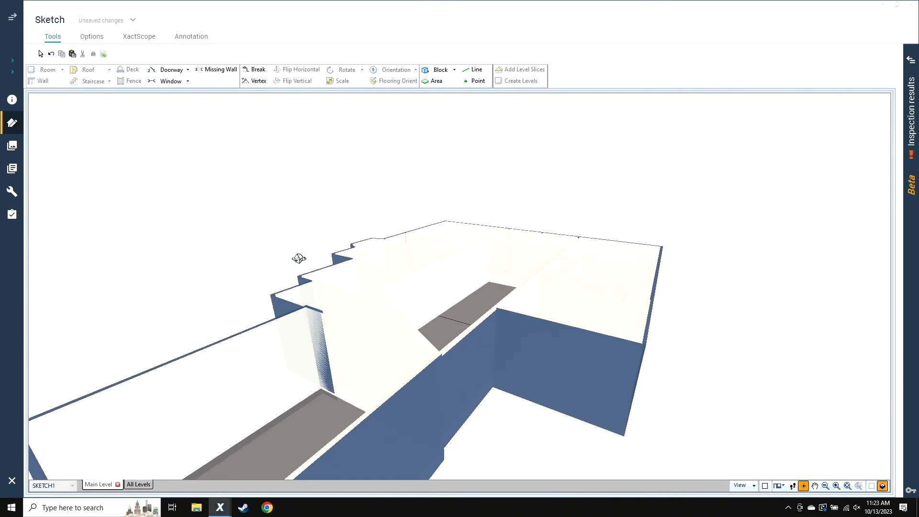
pyautogui.press('Escape')
# Set the Dining Room's ceiling type to Peaked with a 6' 3" distance to peak and a 12' peak height
pyautogui.doubleClick(361, 289)
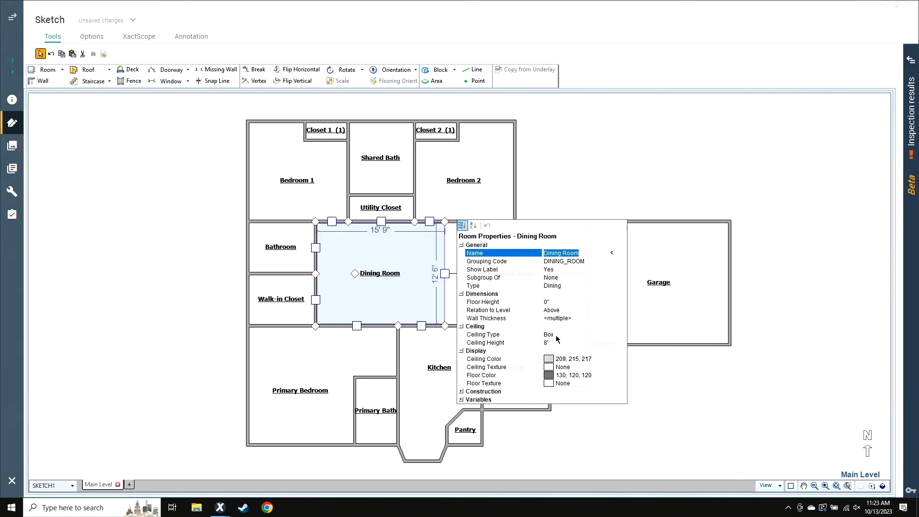
pyautogui.click(555, 335)
pyautogui.write('Peaked')
pyautogui.press('Tab')
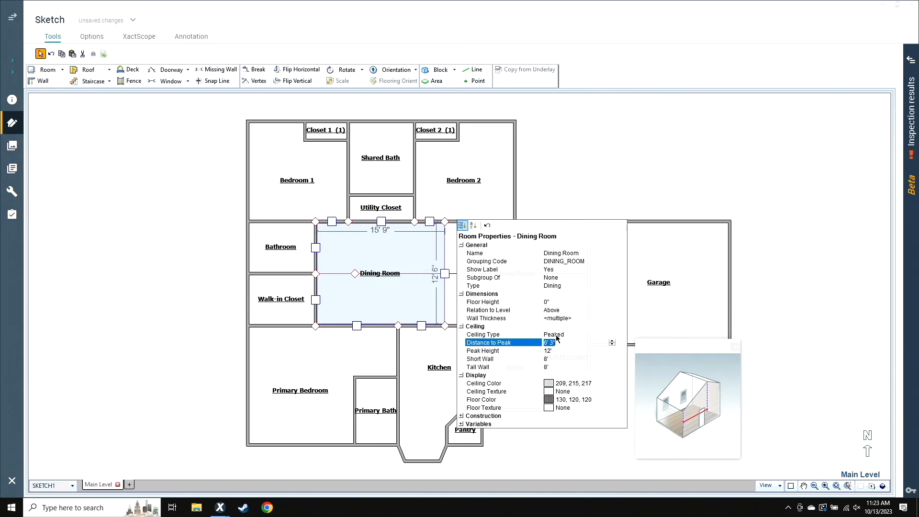
pyautogui.press('Tab')
pyautogui.press('Tab')
pyautogui.press('Tab')
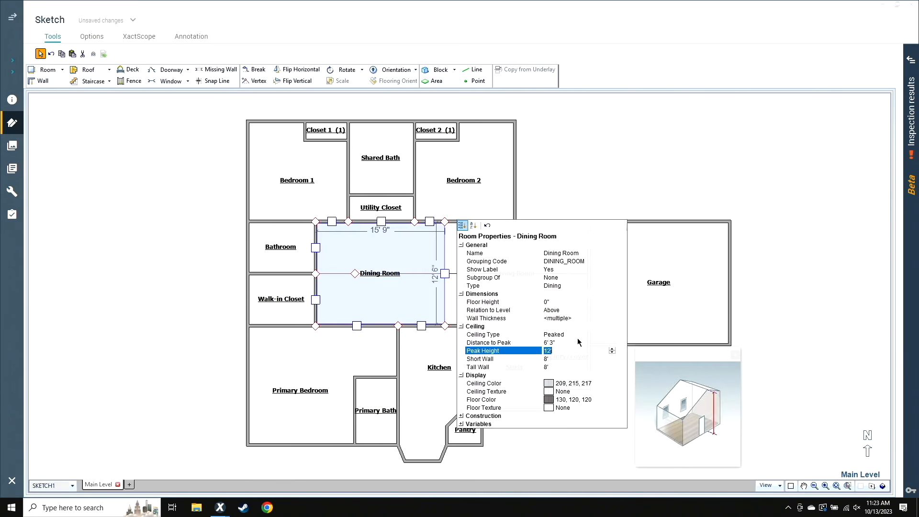
pyautogui.click(593, 145)
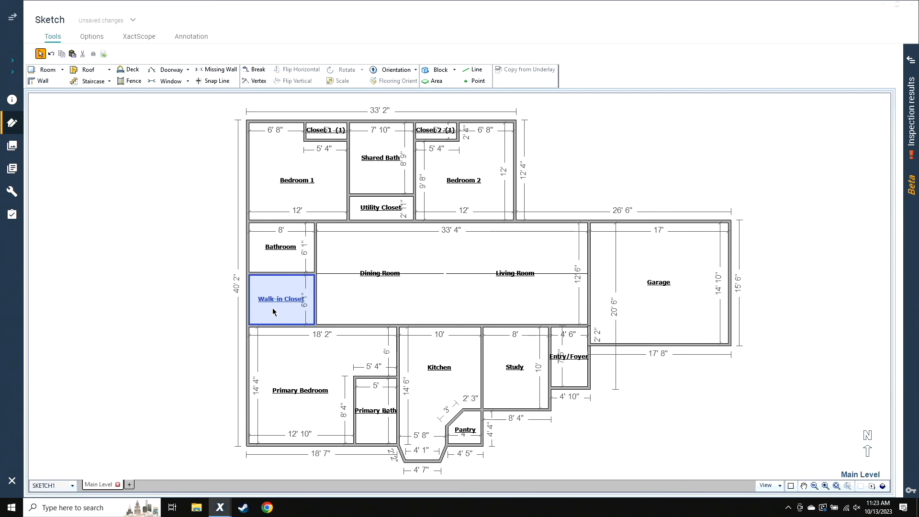
# Set the Bathroom's ceiling type to Sloped with an 8' short wall and a 12' tall wall
pyautogui.scroll(2, 215, 295)
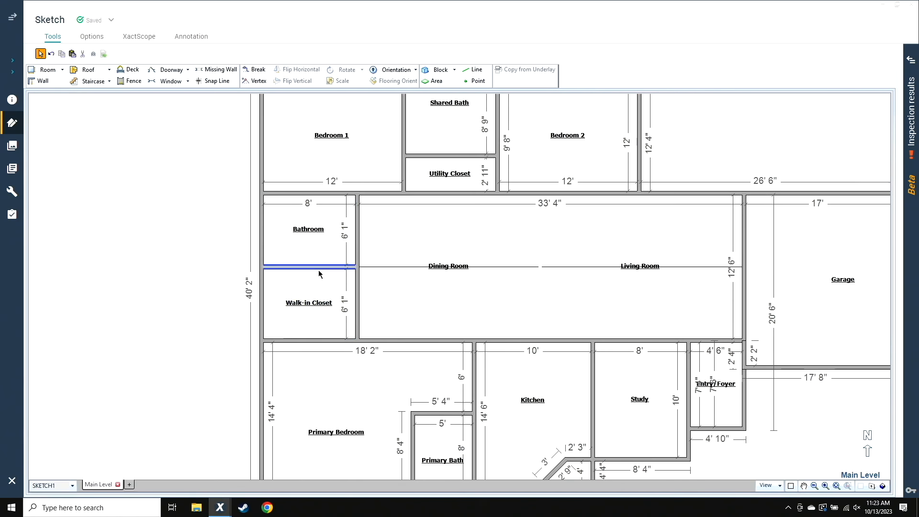
pyautogui.click(302, 247)
pyautogui.press('Down')
pyautogui.press('Down')
pyautogui.press('Down')
pyautogui.press('Down')
pyautogui.press('Down')
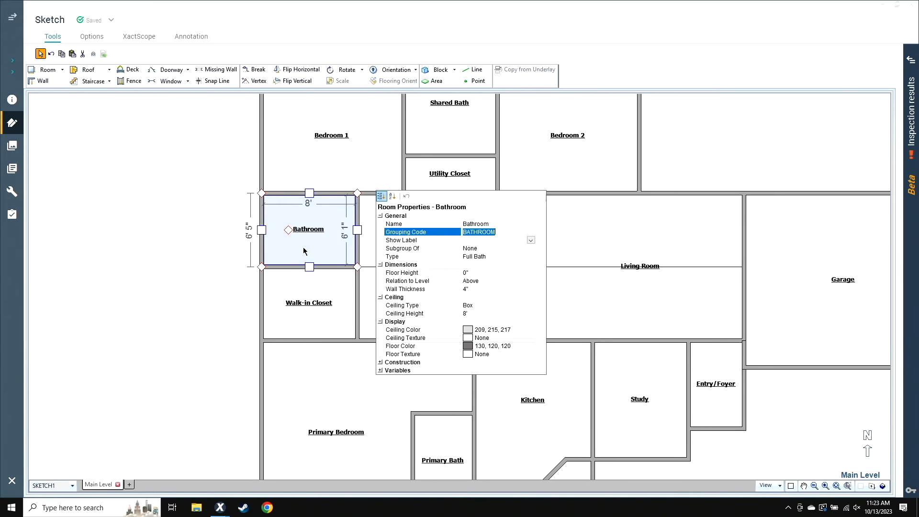
pyautogui.press('Down')
pyautogui.press('Down')
pyautogui.press('Down')
pyautogui.press('Down')
pyautogui.press('Down')
pyautogui.press('s')
pyautogui.press('Down')
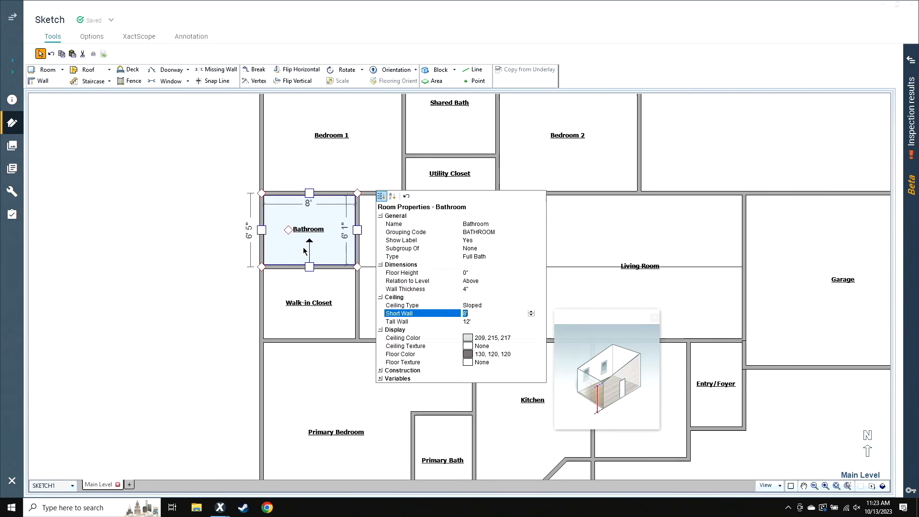
pyautogui.press('Down')
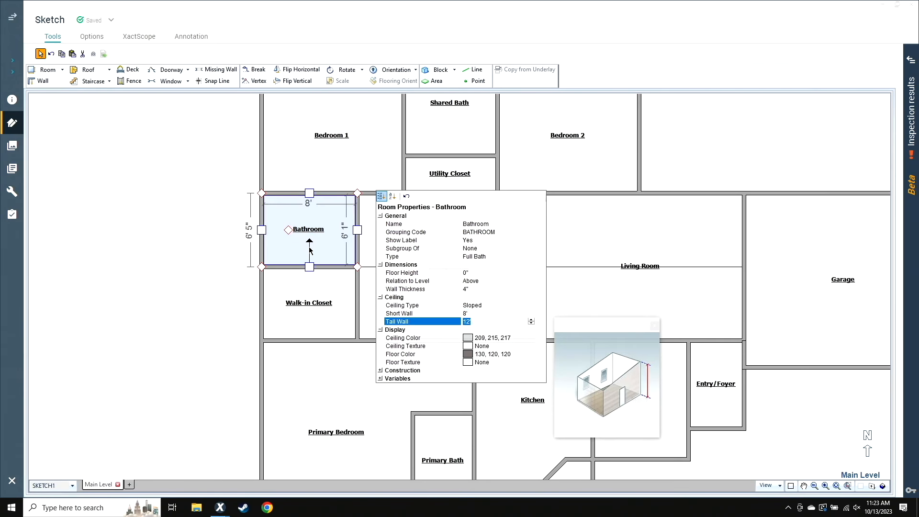
pyautogui.click(198, 250)
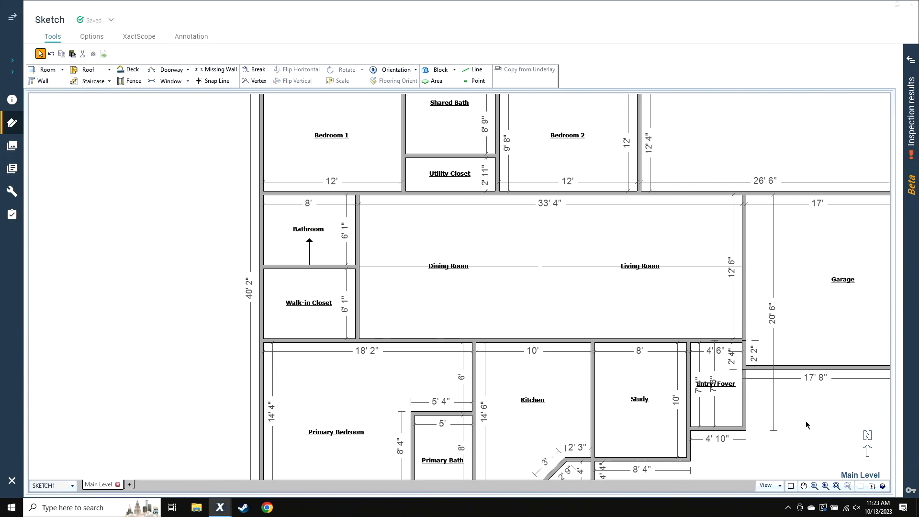
# Reorient the Bathroom's sloped ceiling to run south from its north wall, checking the slope in 3D before and after
pyautogui.click(882, 485)
pyautogui.moveTo(319, 341); pyautogui.dragTo(460, 177)
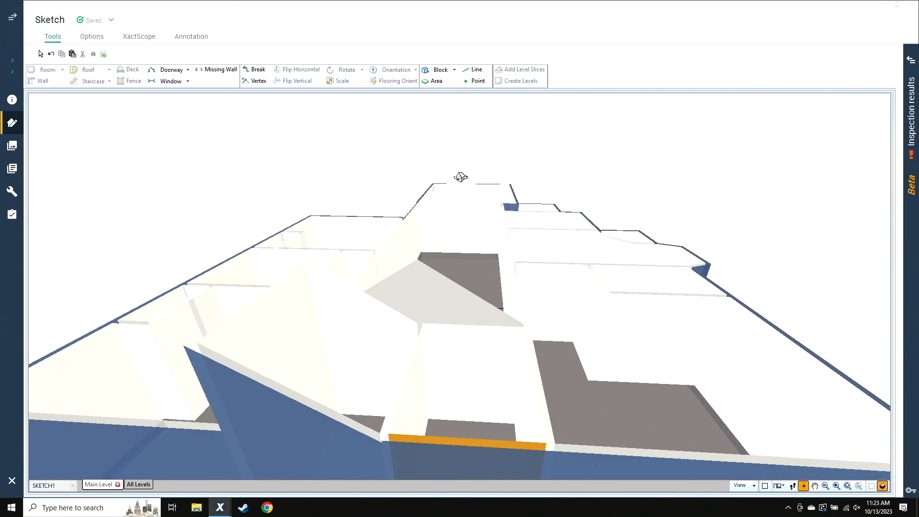
pyautogui.press('Escape')
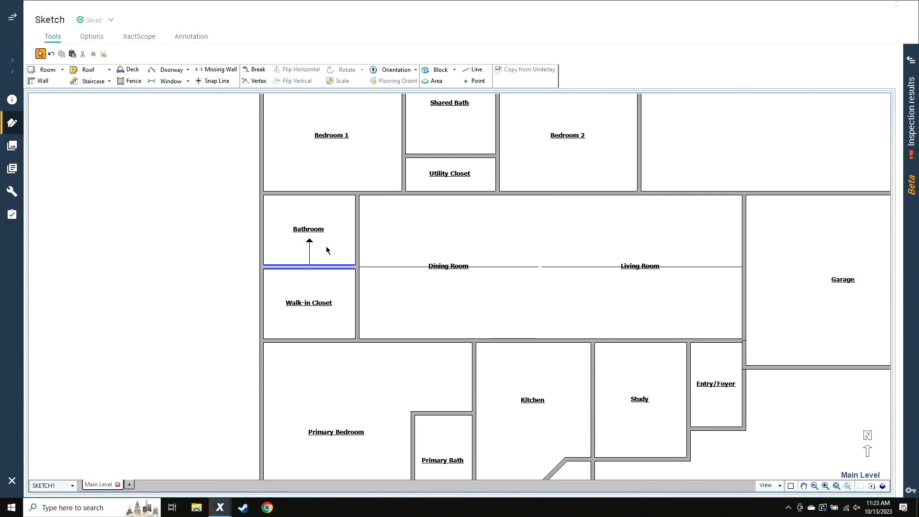
pyautogui.click(393, 70)
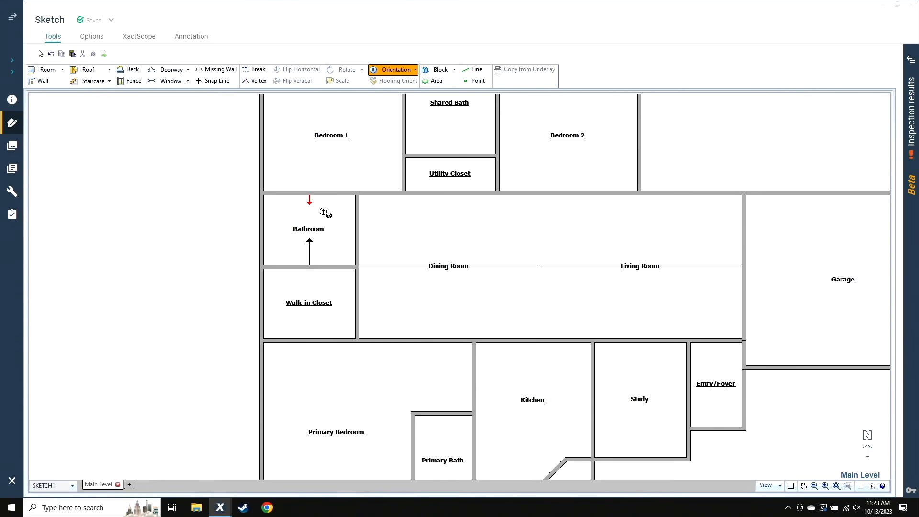
pyautogui.click(324, 215)
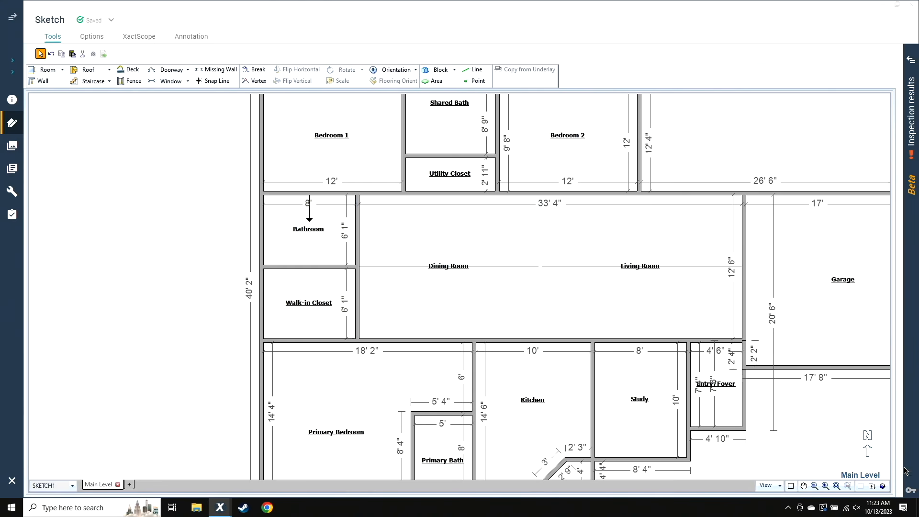
pyautogui.click(881, 485)
pyautogui.moveTo(464, 449); pyautogui.dragTo(433, 358)
pyautogui.press('Escape')
# Set the Walk-in Closet's ceiling type to Sloped and deselect the room
pyautogui.doubleClick(313, 324)
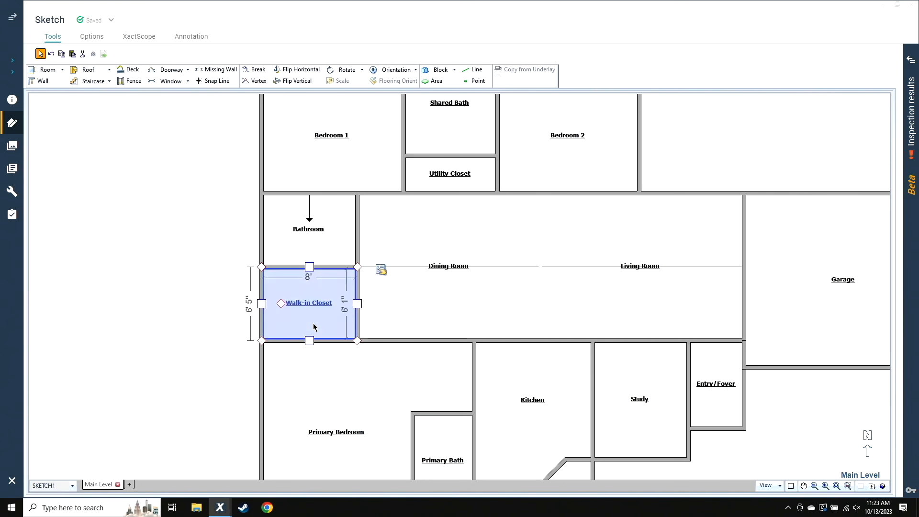
pyautogui.press('Down')
pyautogui.press('Down')
pyautogui.press('Down')
pyautogui.press('Down')
pyautogui.press('Down')
pyautogui.press('Down')
pyautogui.press('Down')
pyautogui.press('Down')
pyautogui.press('Down')
pyautogui.press('Down')
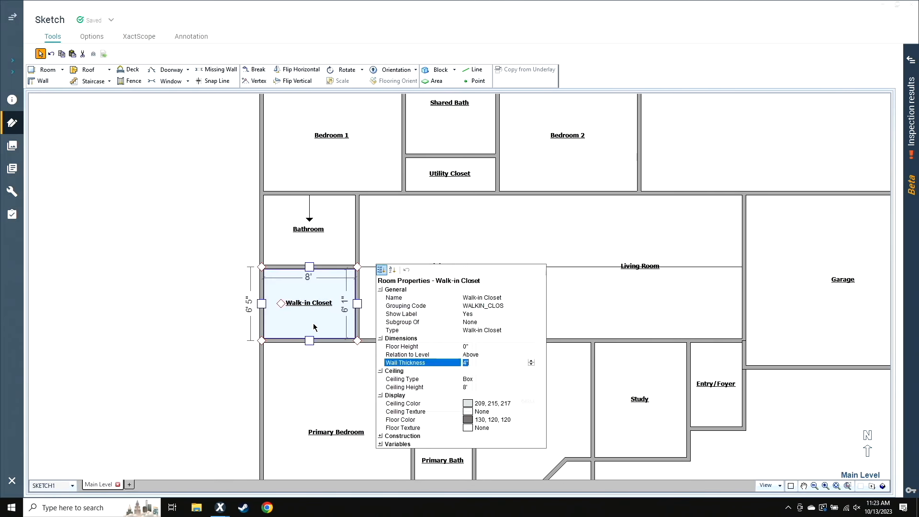
pyautogui.press('s')
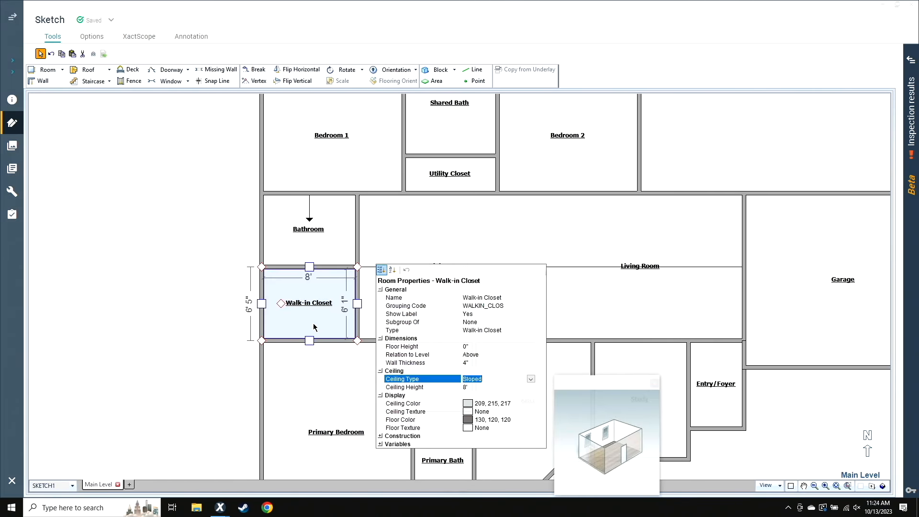
pyautogui.press('Return')
pyautogui.click(188, 375)
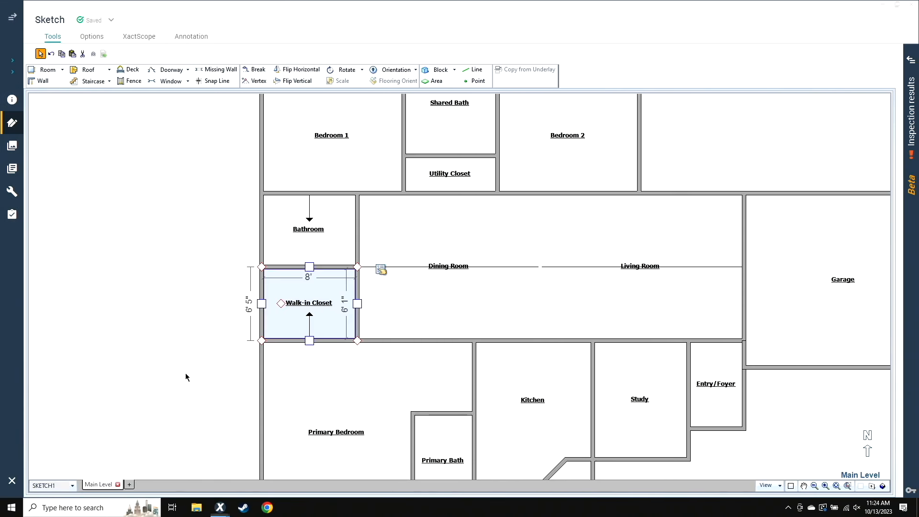
# Orbit the model in 3D to examine the Bathroom and Walk-in Closet sloped ceilings, and return to the floor plan
pyautogui.click(882, 485)
pyautogui.moveTo(334, 389)
pyautogui.mouseDown()
pyautogui.moveTo(419, 248)
pyautogui.moveTo(329, 279)
pyautogui.moveTo(170, 273)
pyautogui.moveTo(371, 367)
pyautogui.mouseUp()
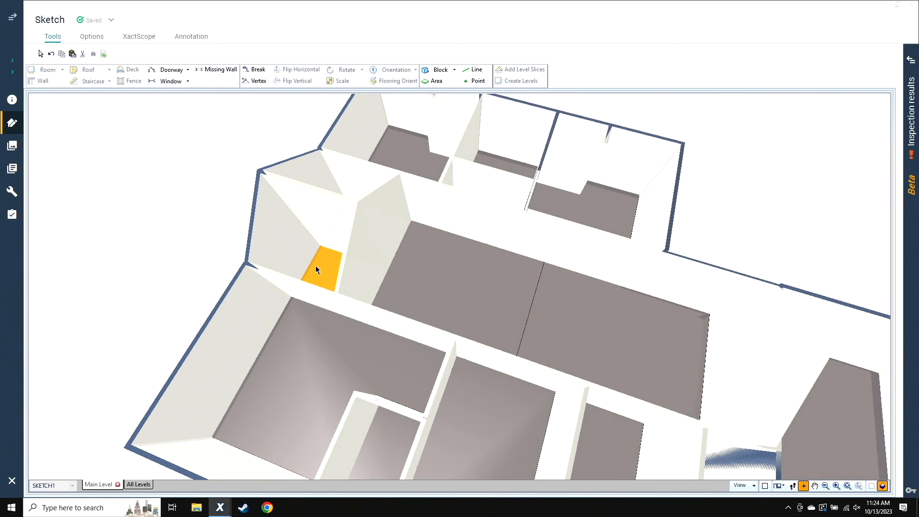
pyautogui.moveTo(683, 343); pyautogui.dragTo(578, 238)
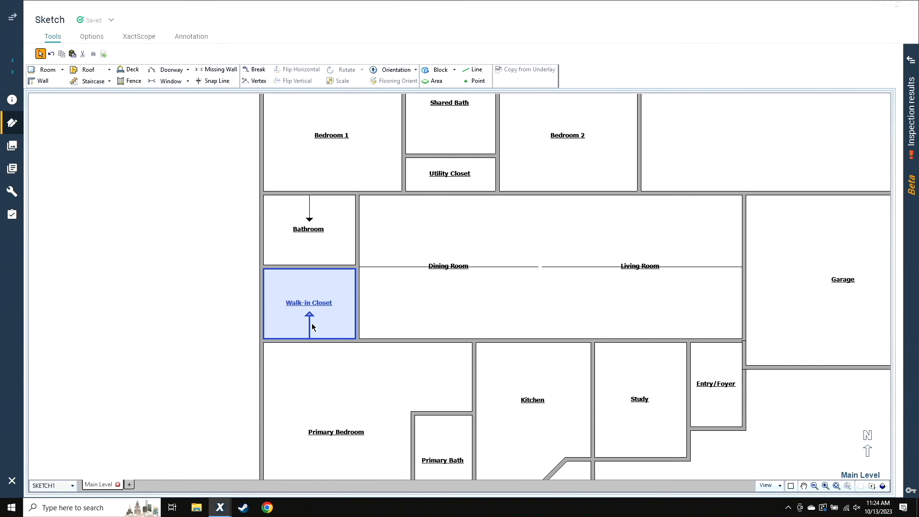
pyautogui.press('d')
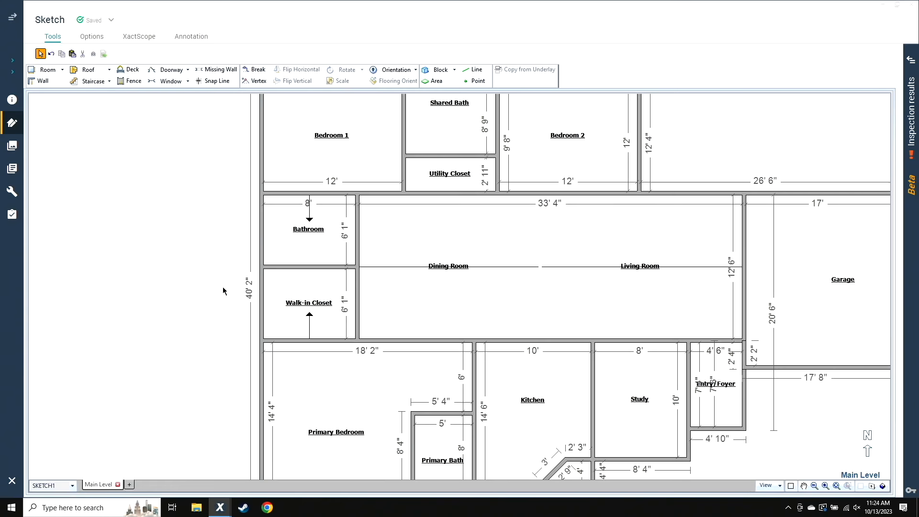
# Draw a staircase about 3' 5" long and 3' wide in the Garage, rising west to the Living Room wall
pyautogui.hscroll(12, 223, 291)
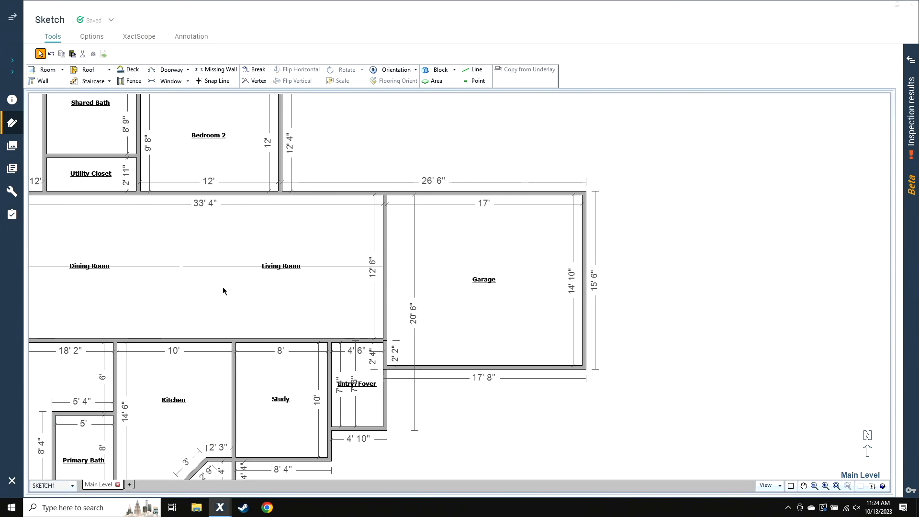
pyautogui.scroll(3, 223, 291)
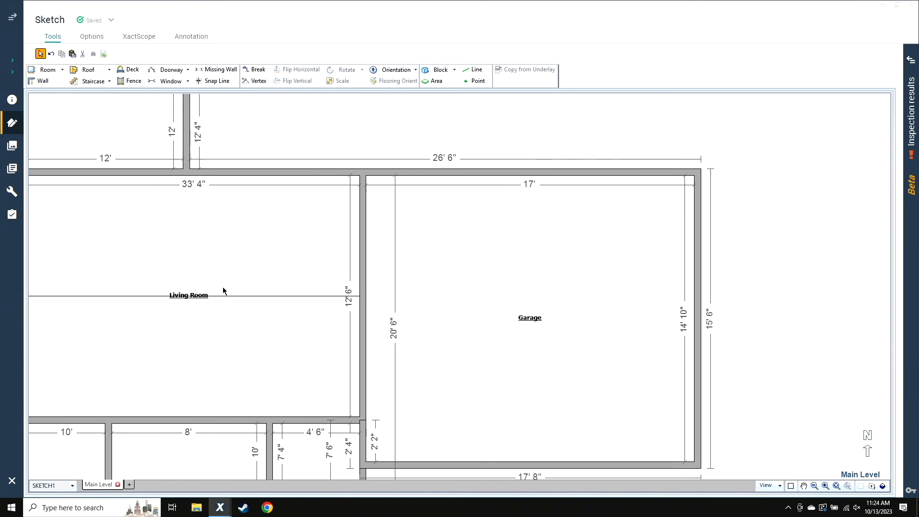
pyautogui.click(390, 239)
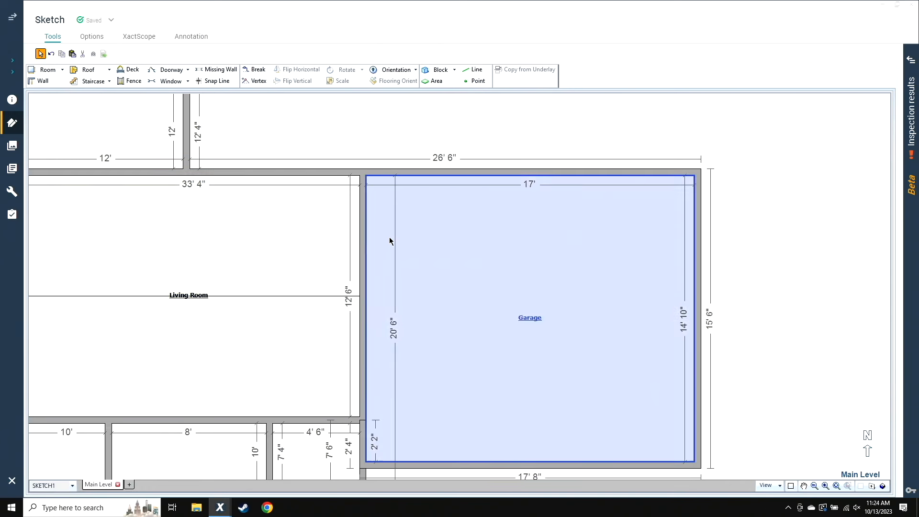
pyautogui.click(369, 240)
pyautogui.click(342, 237)
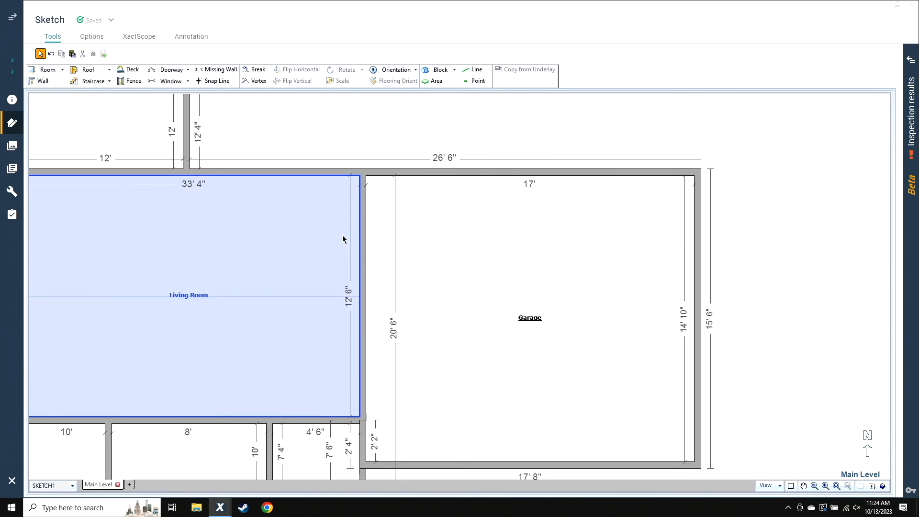
pyautogui.click(481, 288)
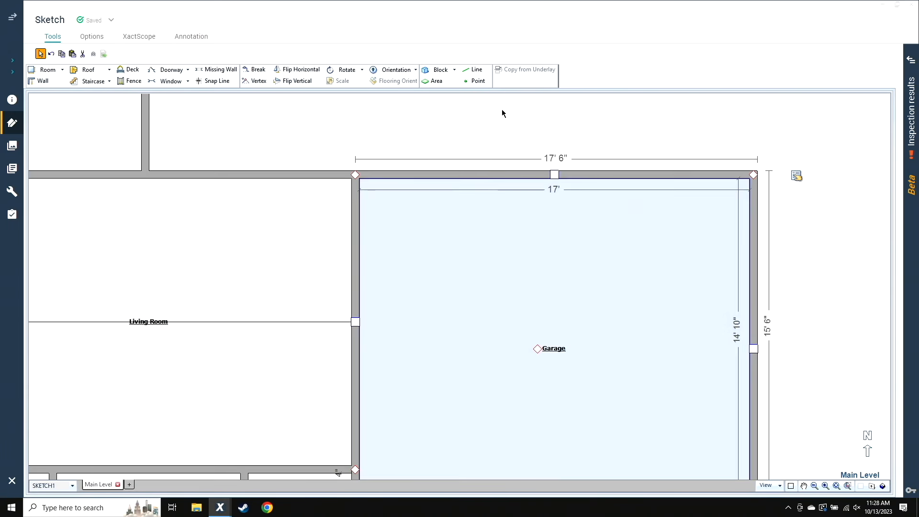
pyautogui.click(502, 113)
pyautogui.click(457, 270)
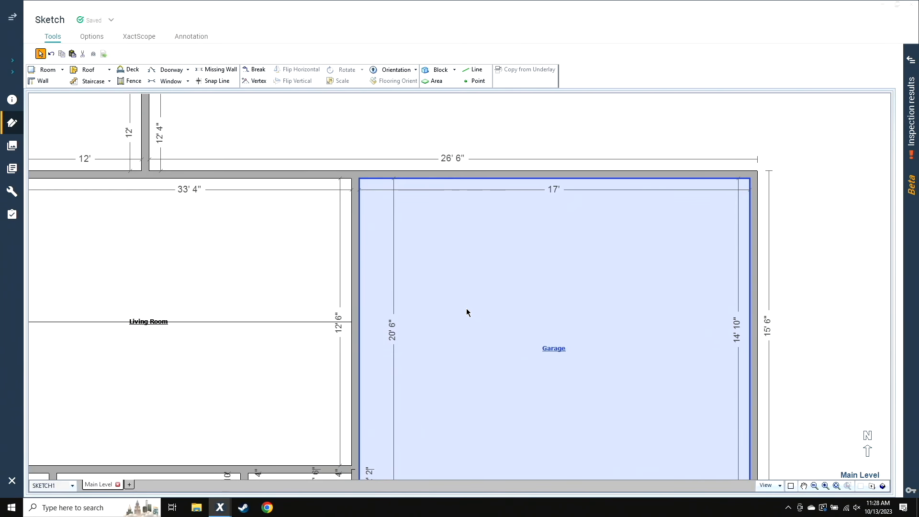
pyautogui.press('s')
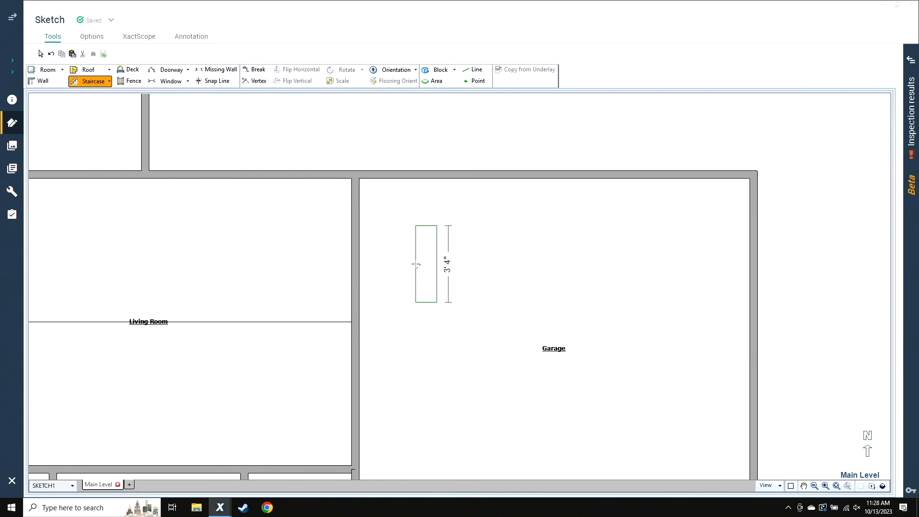
pyautogui.click(416, 264)
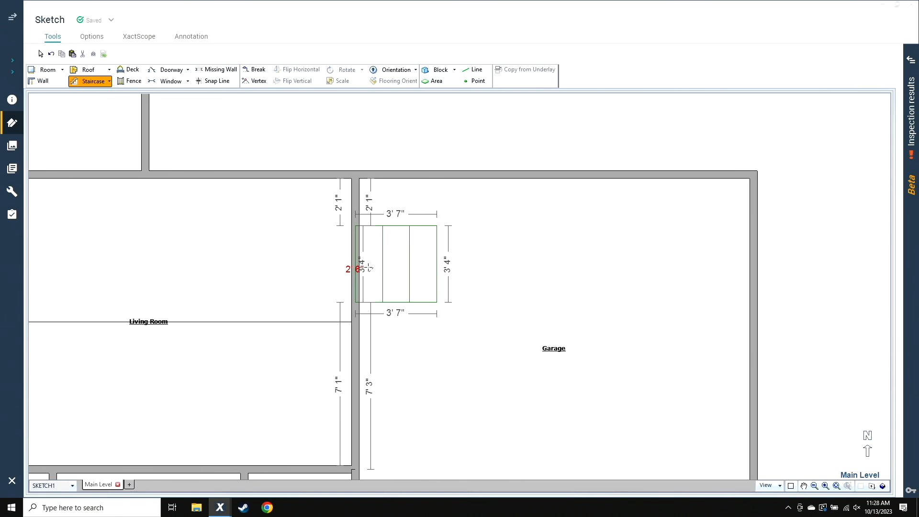
pyautogui.click(368, 267)
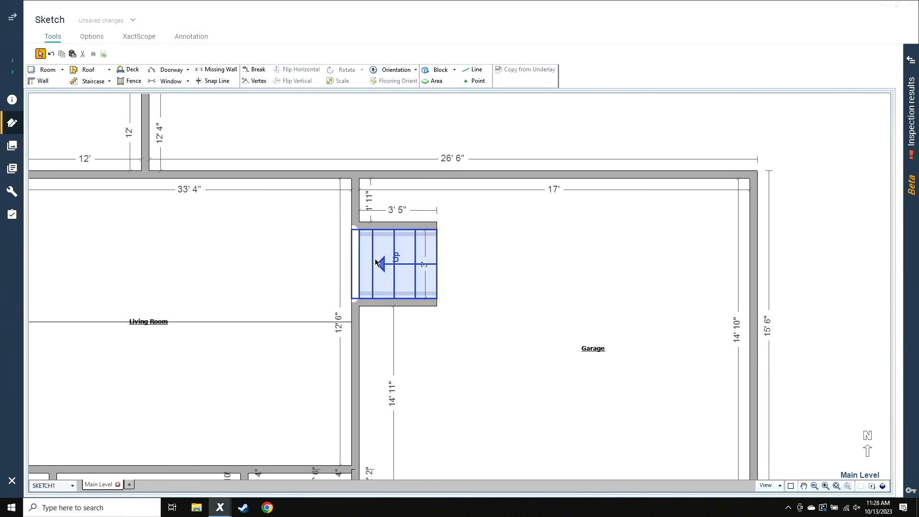
# Set the staircase's north wall type to Missing Above Stairs and its Railing/Balustrade to No
pyautogui.scroll(2, 372, 271)
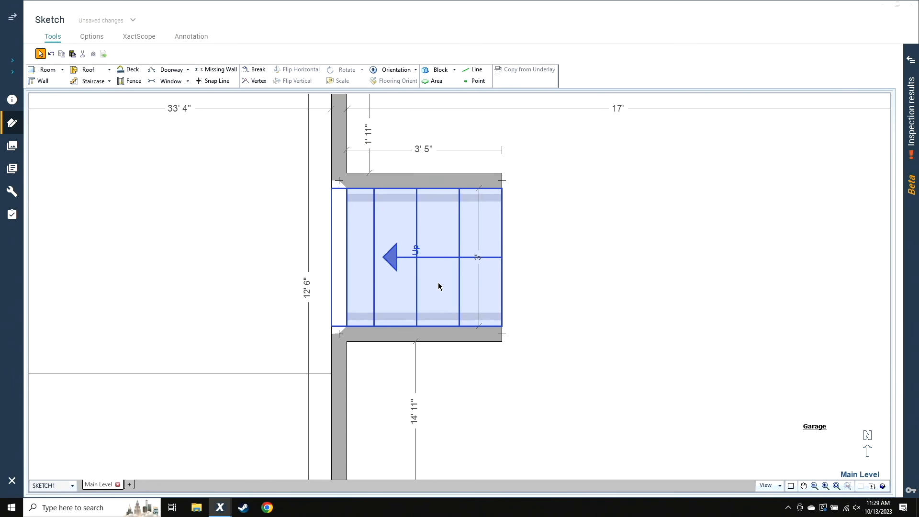
pyautogui.click(450, 186)
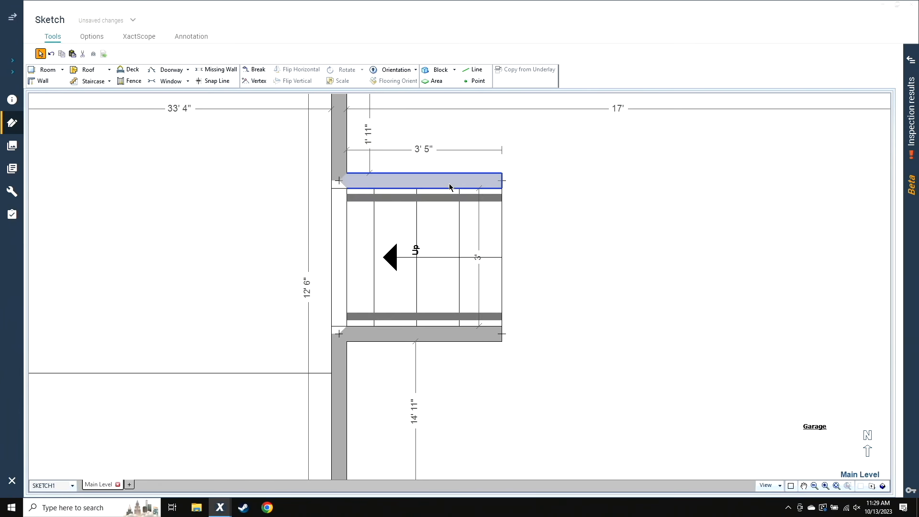
pyautogui.click(449, 187)
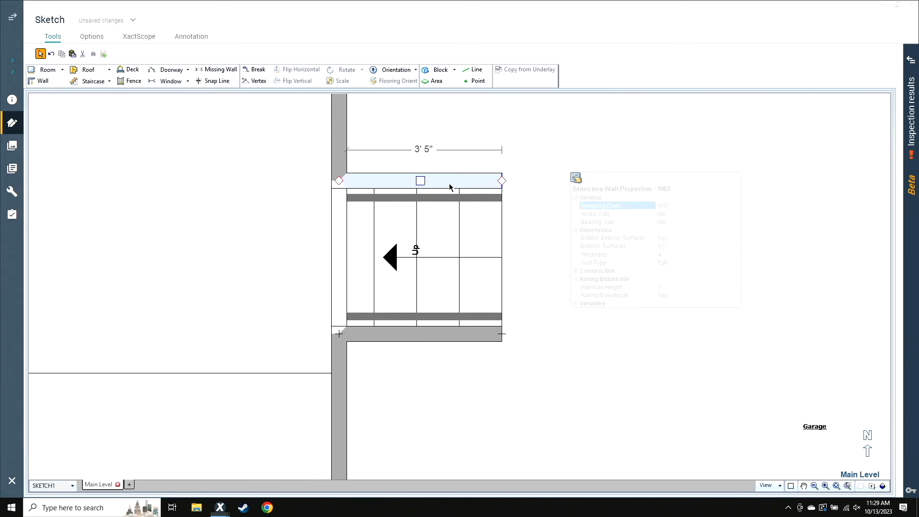
pyautogui.click(676, 266)
pyautogui.doubleClick(674, 262)
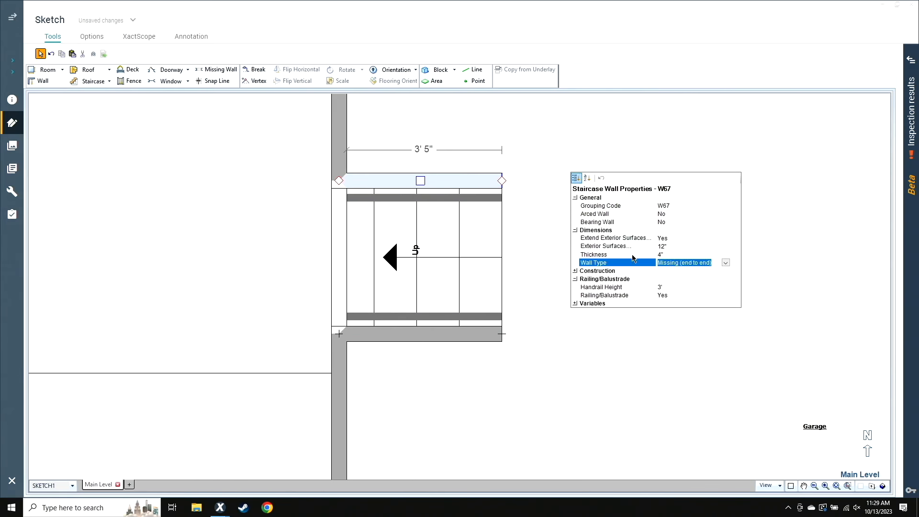
pyautogui.click(631, 259)
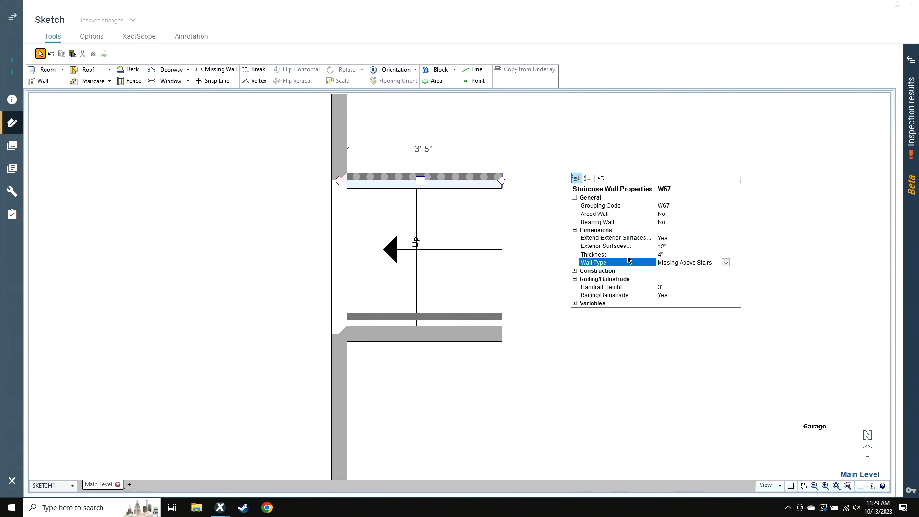
pyautogui.click(668, 294)
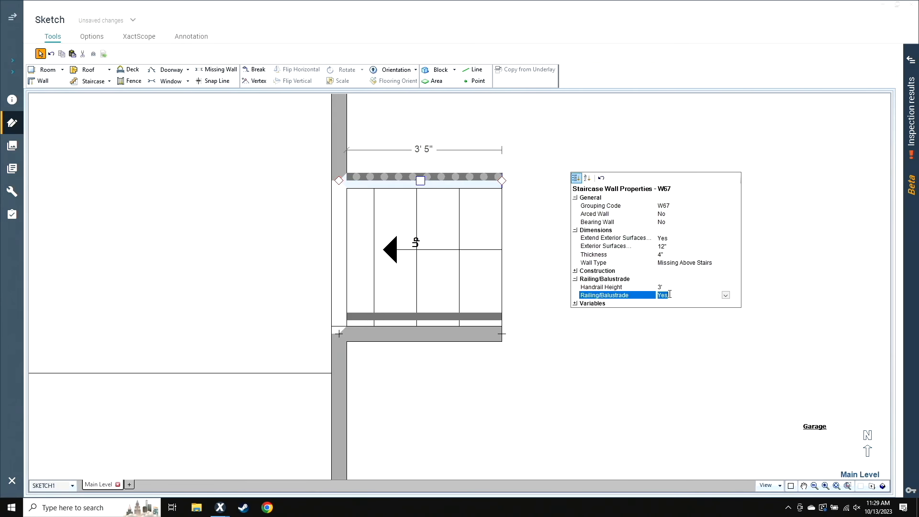
pyautogui.click(627, 349)
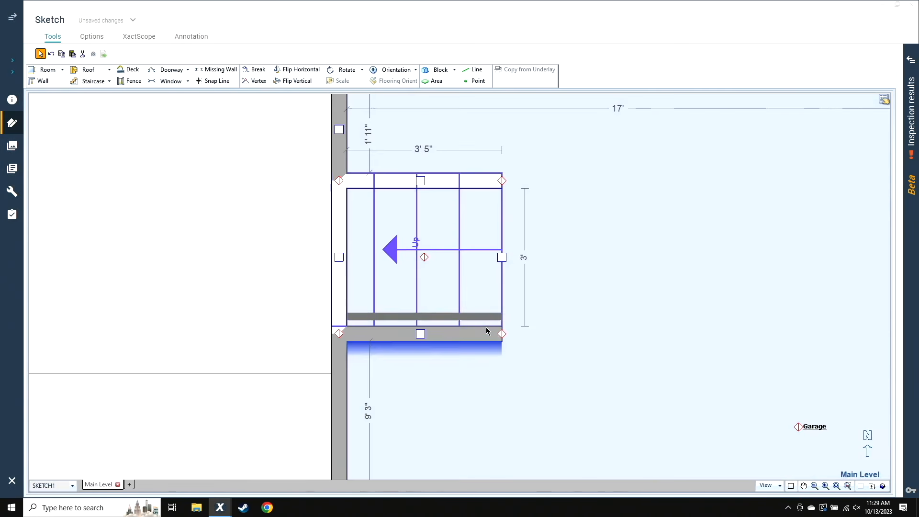
# Set the staircase's south wall type to Missing Above Stairs and its Railing/Balustrade to No
pyautogui.click(476, 335)
pyautogui.click(576, 331)
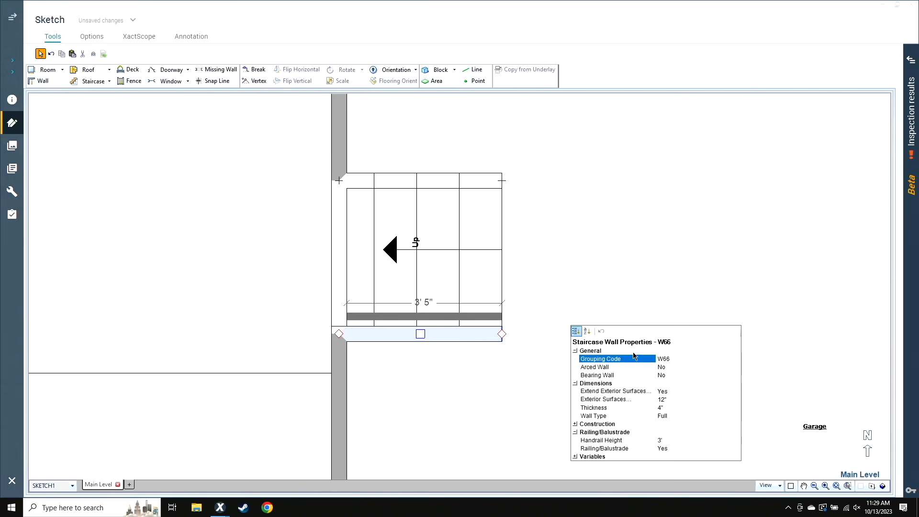
pyautogui.click(670, 414)
pyautogui.doubleClick(674, 414)
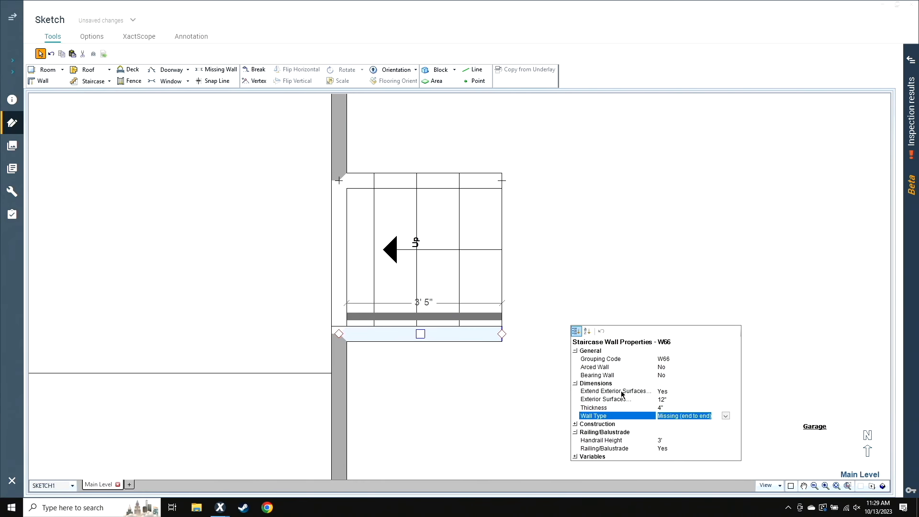
pyautogui.press('Down')
pyautogui.press('Down')
pyautogui.press('Down')
pyautogui.press('Down')
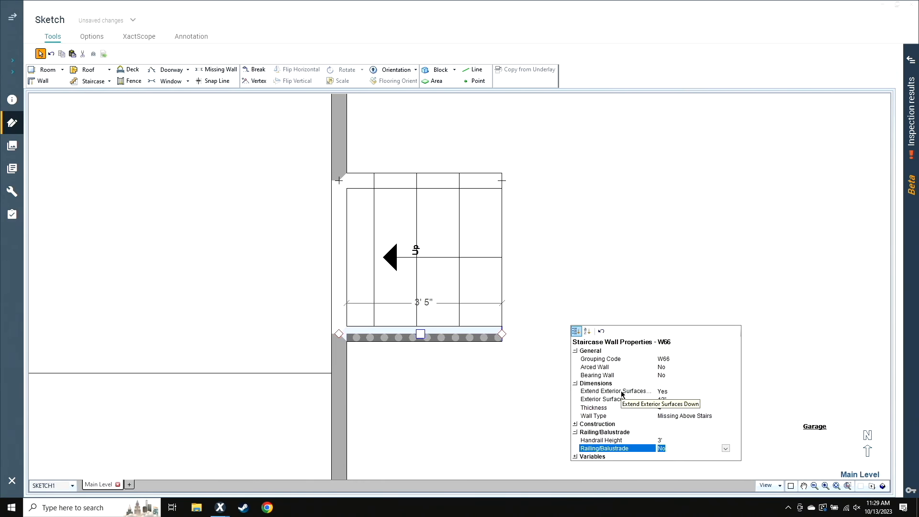
pyautogui.press('Return')
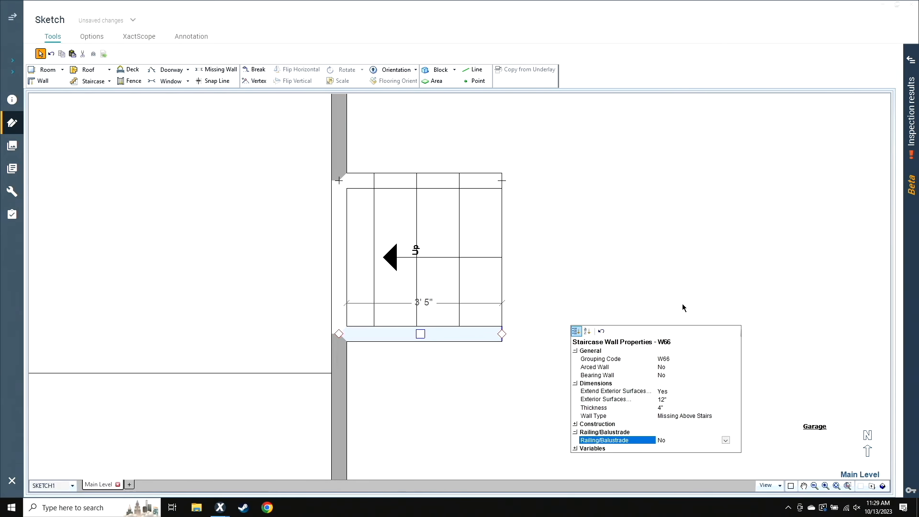
pyautogui.click(642, 260)
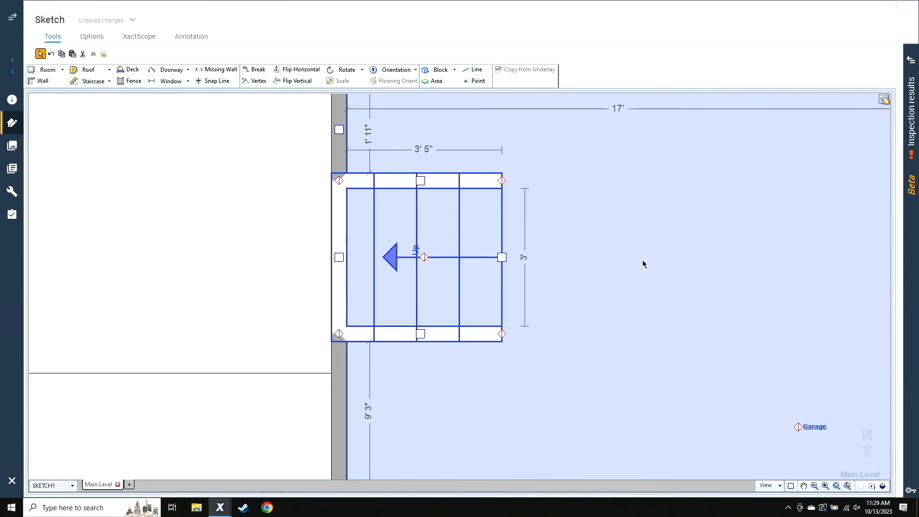
# Set the staircase's floor height to 1' 3" below the level, examining the stairs in 3D before and after
pyautogui.click(882, 486)
pyautogui.moveTo(638, 392)
pyautogui.mouseDown()
pyautogui.moveTo(554, 260)
pyautogui.moveTo(525, 303)
pyautogui.moveTo(552, 204)
pyautogui.moveTo(547, 269)
pyautogui.moveTo(519, 263)
pyautogui.moveTo(531, 239)
pyautogui.mouseUp()
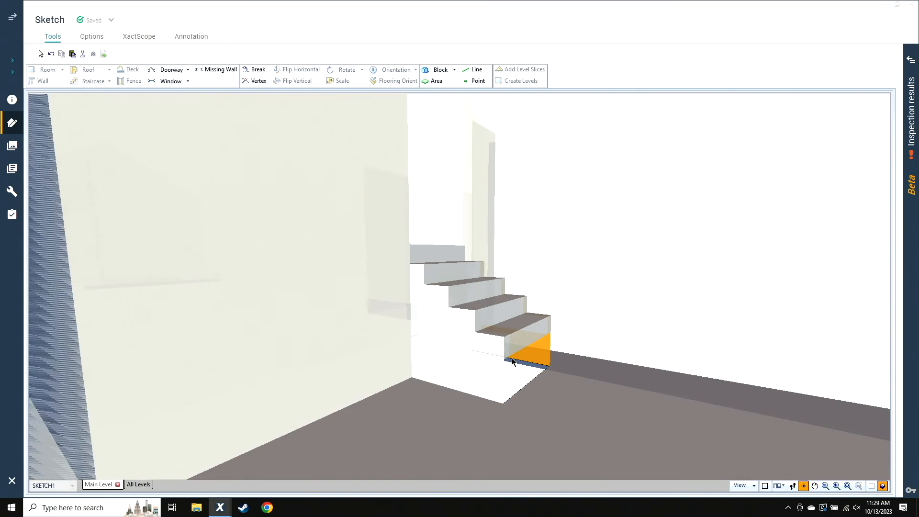
pyautogui.press('Escape')
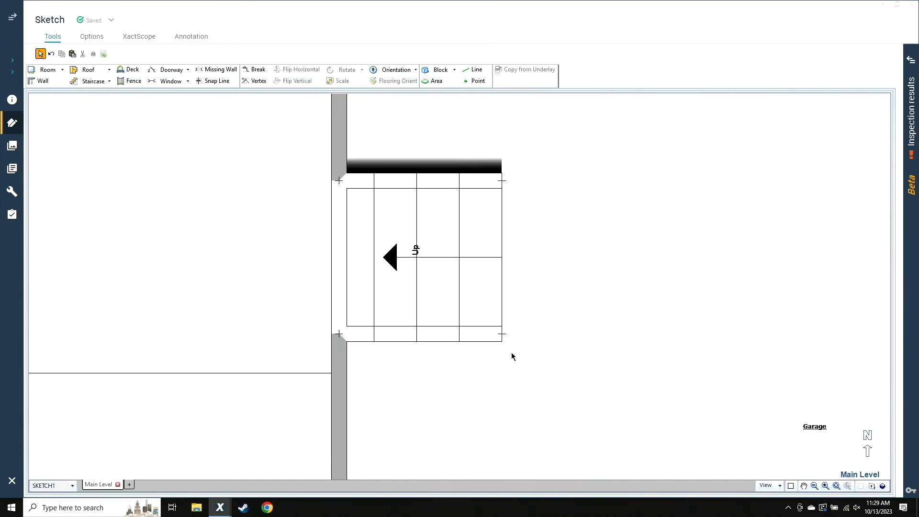
pyautogui.click(480, 304)
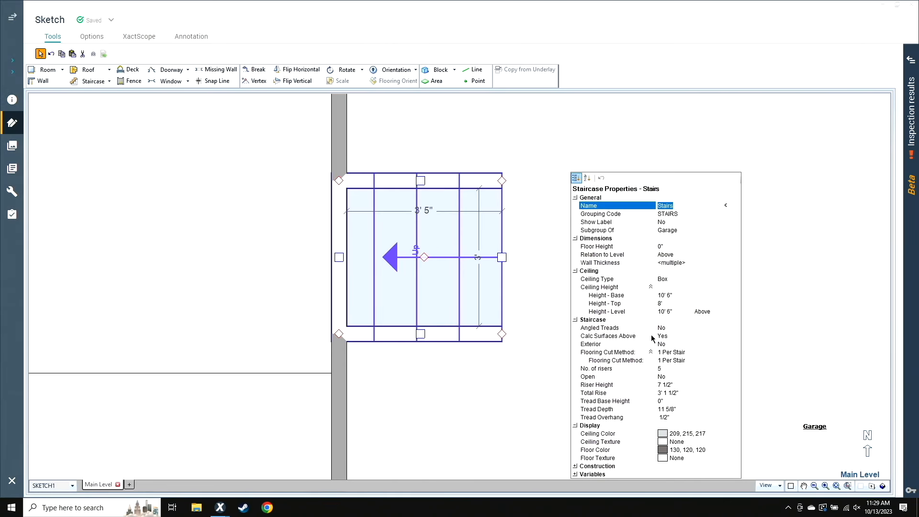
pyautogui.click(668, 246)
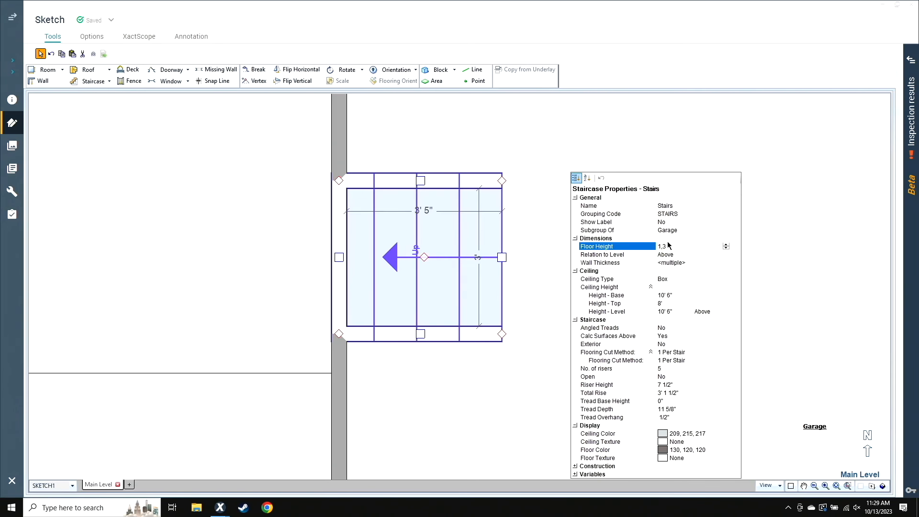
pyautogui.click(675, 256)
pyautogui.click(674, 251)
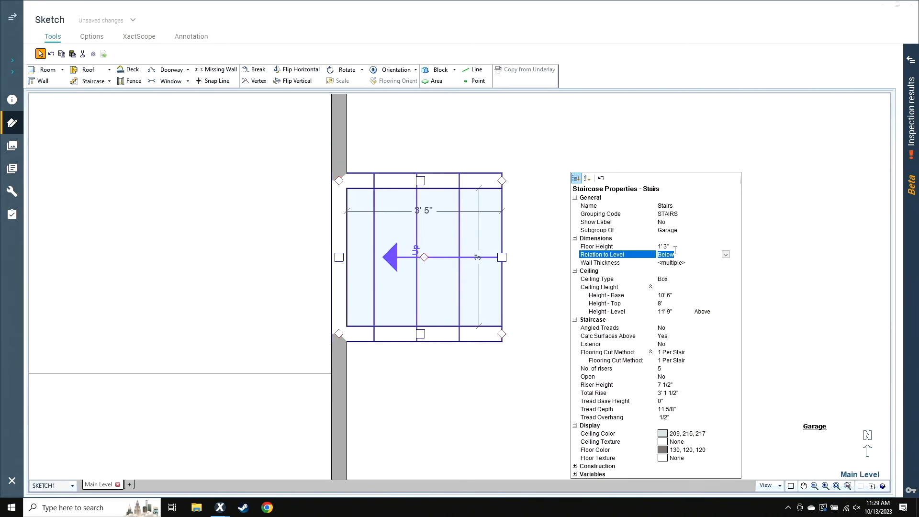
pyautogui.click(777, 316)
pyautogui.click(881, 486)
pyautogui.moveTo(646, 368); pyautogui.dragTo(480, 340)
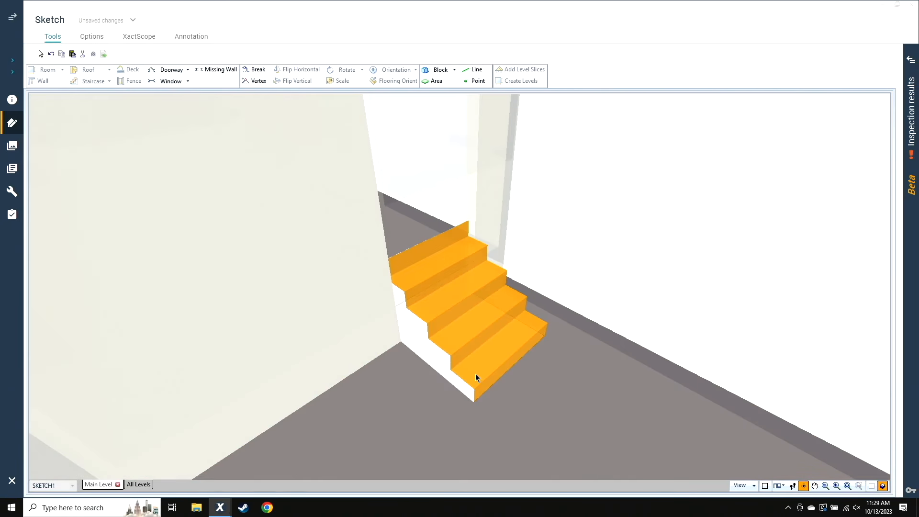
pyautogui.press('Escape')
# Set the staircase to 2 risers and shorten its run to 1', examining the result in 3D
pyautogui.click(478, 295)
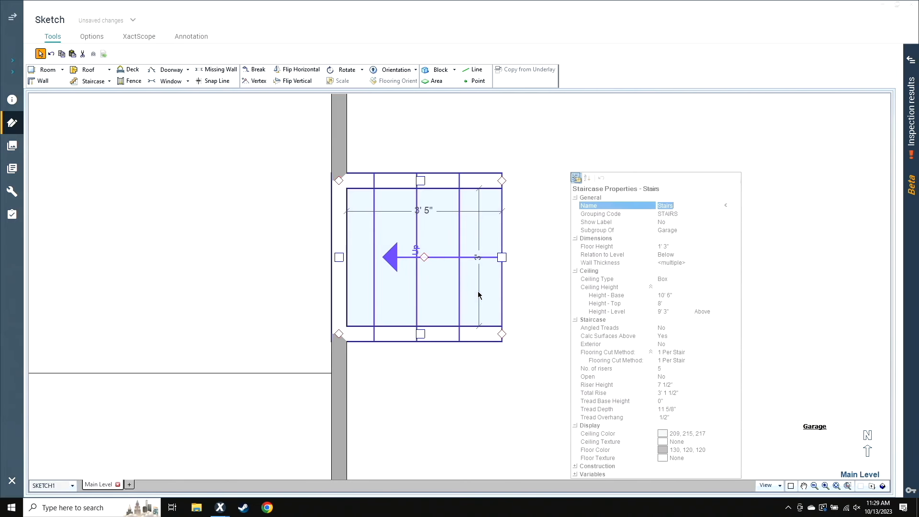
pyautogui.click(668, 367)
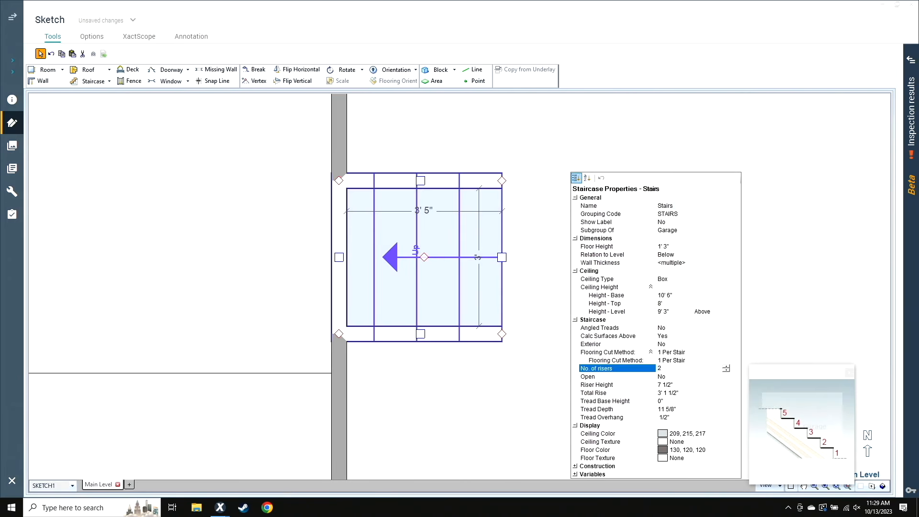
pyautogui.press('Return')
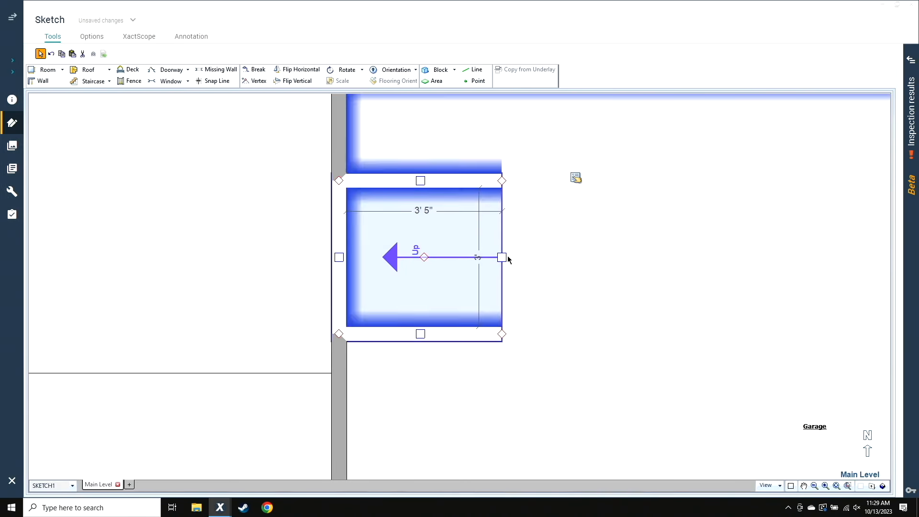
pyautogui.moveTo(504, 258); pyautogui.dragTo(397, 280)
pyautogui.moveTo(395, 280); pyautogui.dragTo(394, 286)
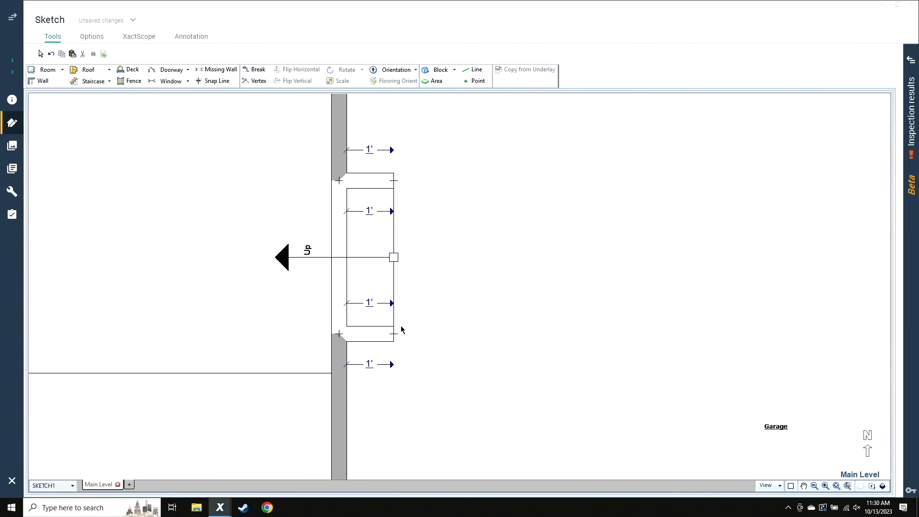
pyautogui.click(882, 485)
pyautogui.moveTo(699, 455)
pyautogui.mouseDown()
pyautogui.moveTo(527, 324)
pyautogui.moveTo(521, 297)
pyautogui.moveTo(377, 359)
pyautogui.moveTo(443, 430)
pyautogui.moveTo(437, 252)
pyautogui.moveTo(377, 370)
pyautogui.moveTo(340, 372)
pyautogui.moveTo(579, 377)
pyautogui.moveTo(396, 402)
pyautogui.moveTo(410, 309)
pyautogui.mouseUp()
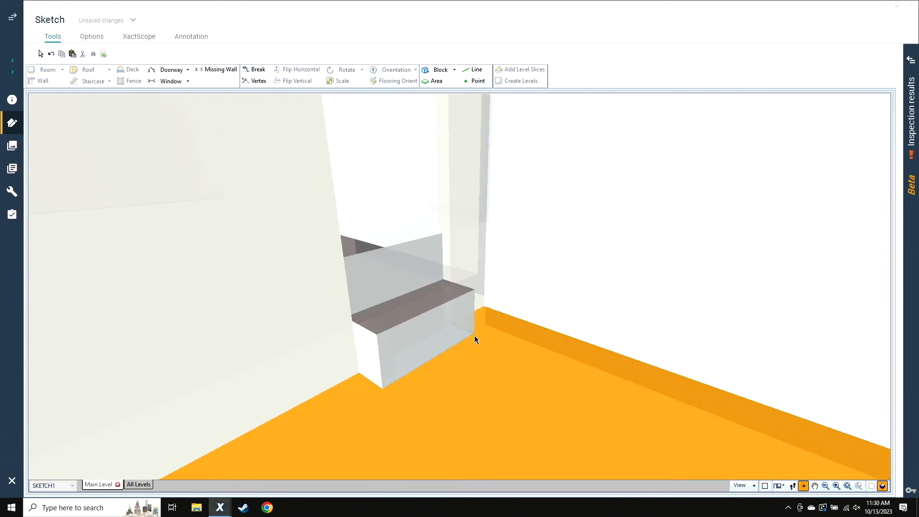
pyautogui.press('Escape')
# Set the staircase's riser height to 7.5"
pyautogui.click(358, 290)
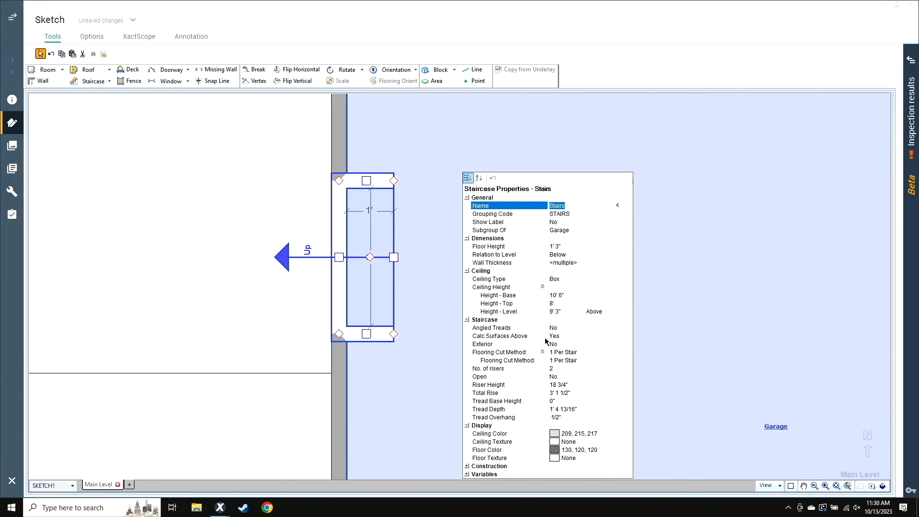
pyautogui.click(557, 387)
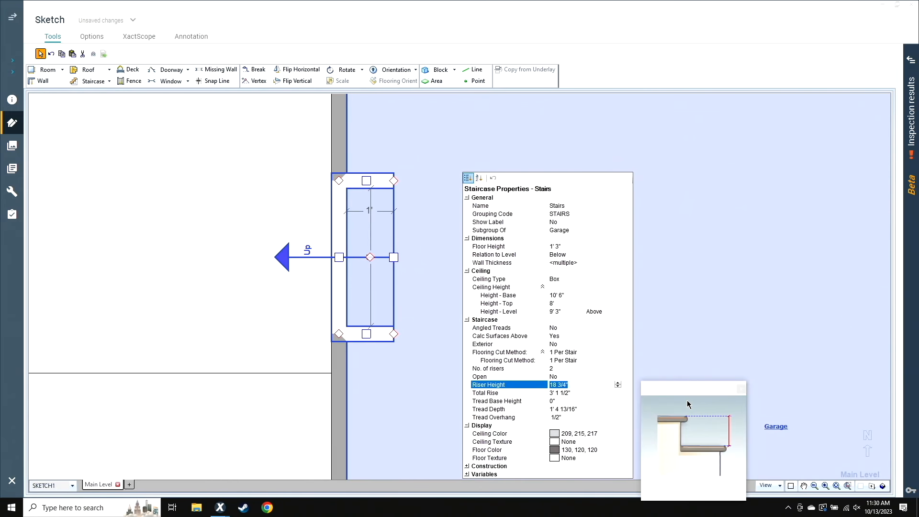
pyautogui.write('7.5')
pyautogui.press('Tab')
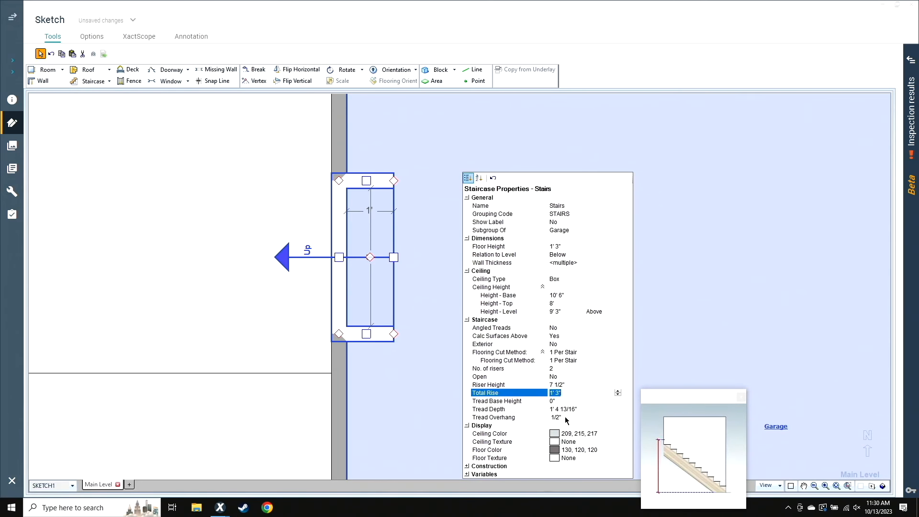
# Examine the stairs in 3D and set the staircase's south wall type to Missing (end to end)
pyautogui.click(883, 486)
pyautogui.moveTo(540, 430); pyautogui.dragTo(707, 371)
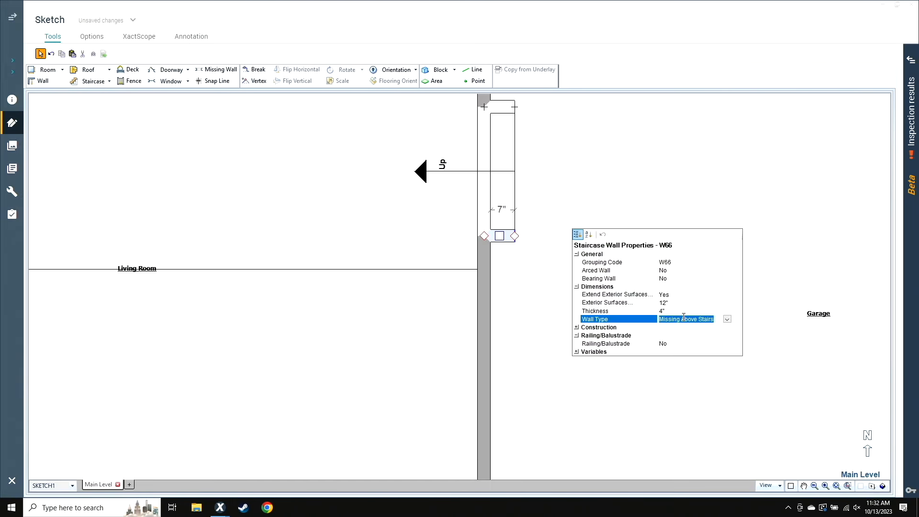
pyautogui.press('Return')
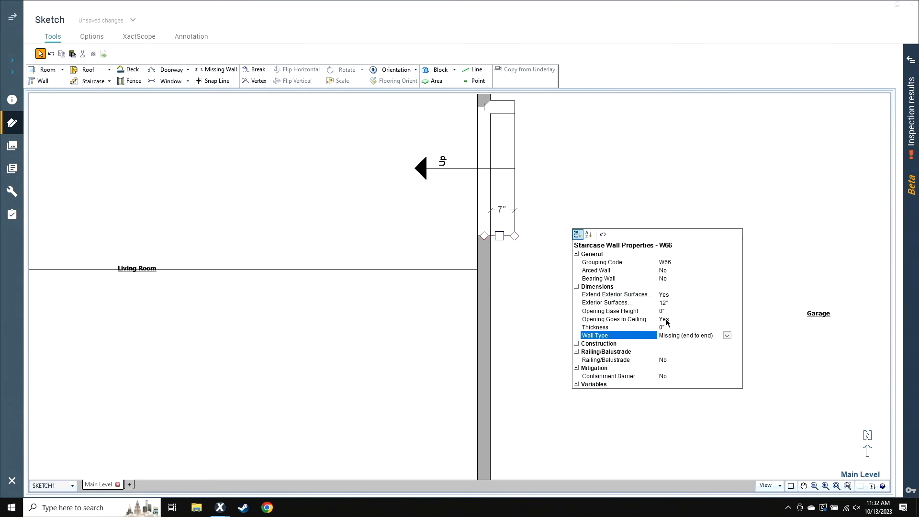
pyautogui.click(614, 214)
# Set the staircase's north wall type to Missing (end to end) and examine the stairs in 3D
pyautogui.click(513, 107)
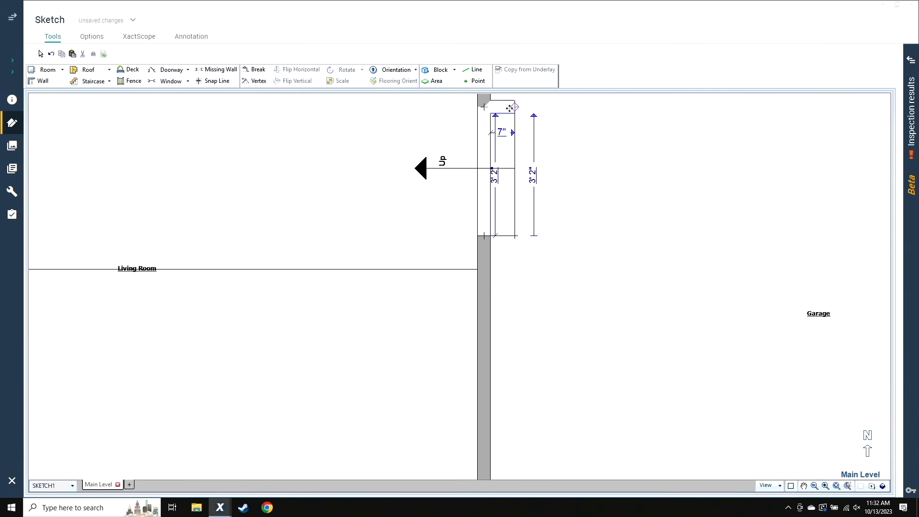
pyautogui.click(508, 108)
pyautogui.click(577, 106)
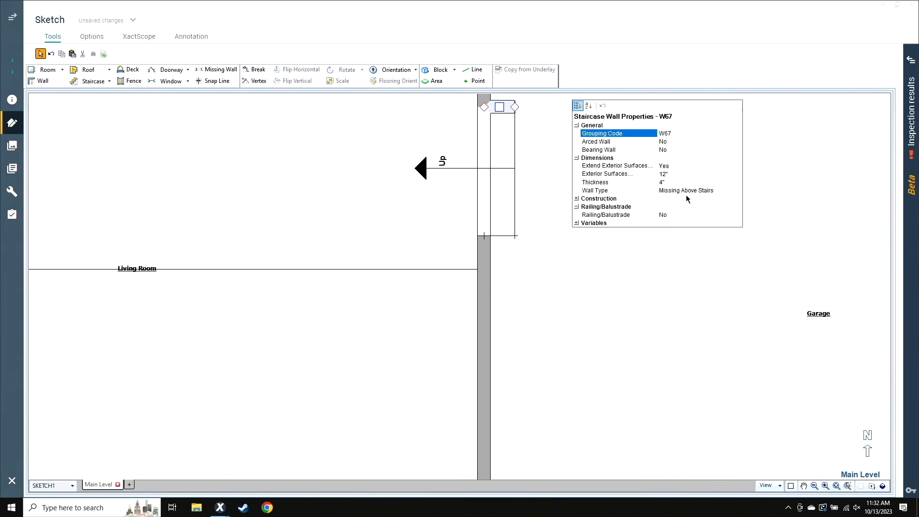
pyautogui.click(670, 190)
pyautogui.doubleClick(666, 188)
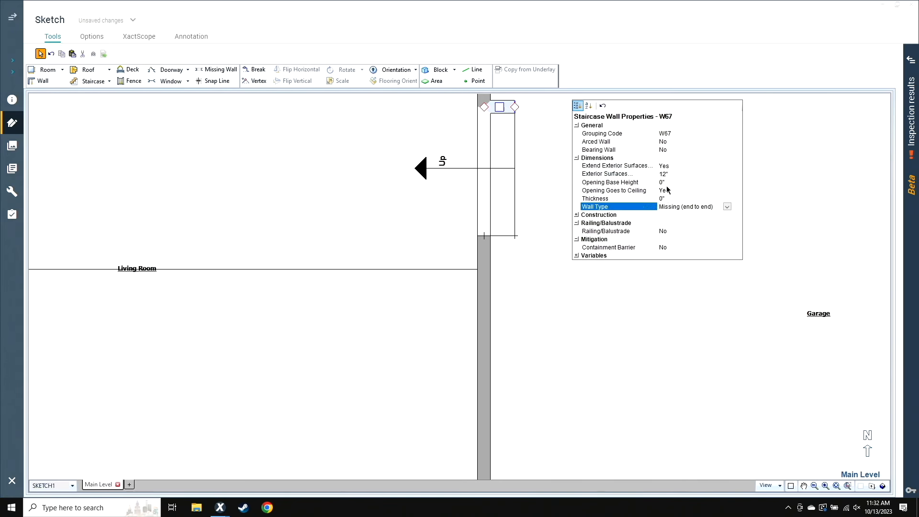
pyautogui.click(583, 349)
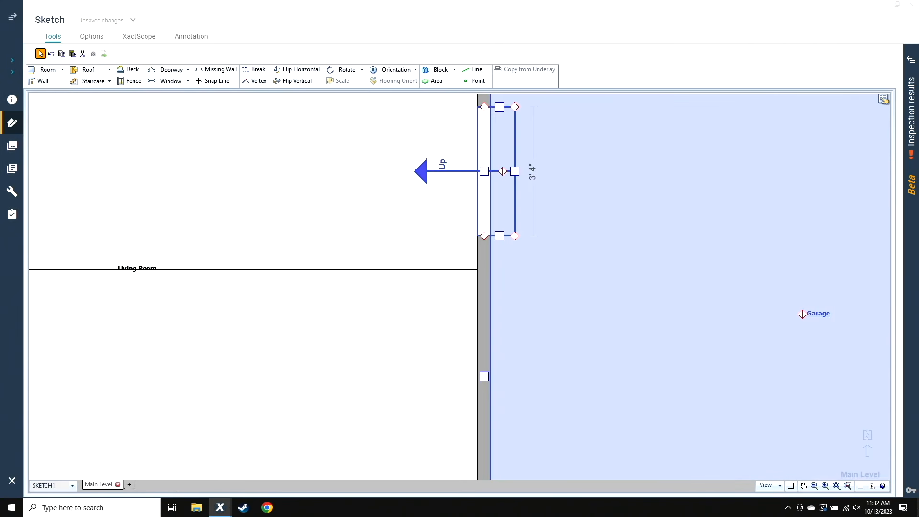
pyautogui.click(881, 485)
pyautogui.moveTo(641, 318); pyautogui.dragTo(484, 275)
pyautogui.moveTo(494, 379); pyautogui.dragTo(449, 271)
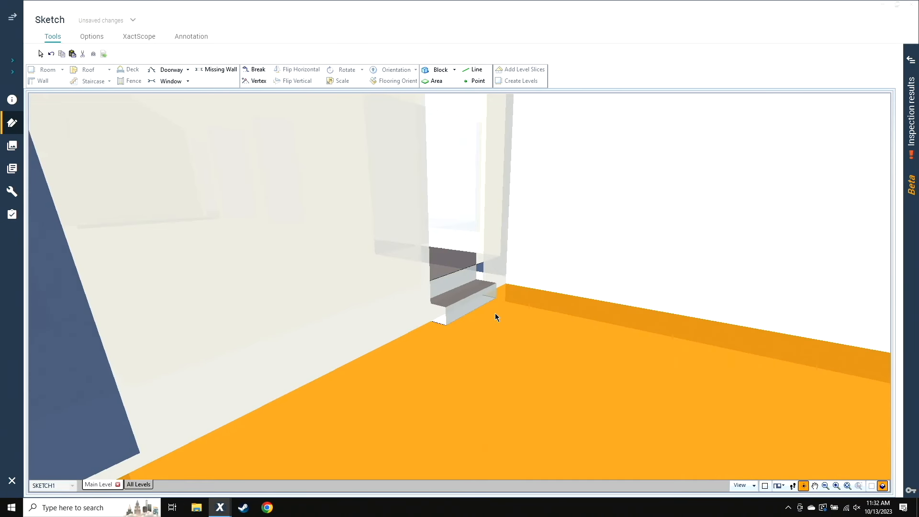
pyautogui.press('Escape')
pyautogui.scroll(-6, 514, 254)
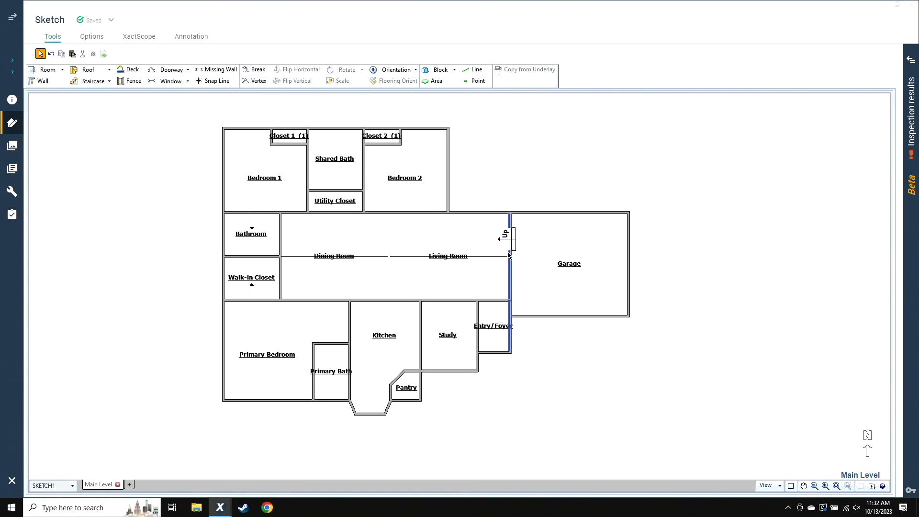
pyautogui.click(389, 277)
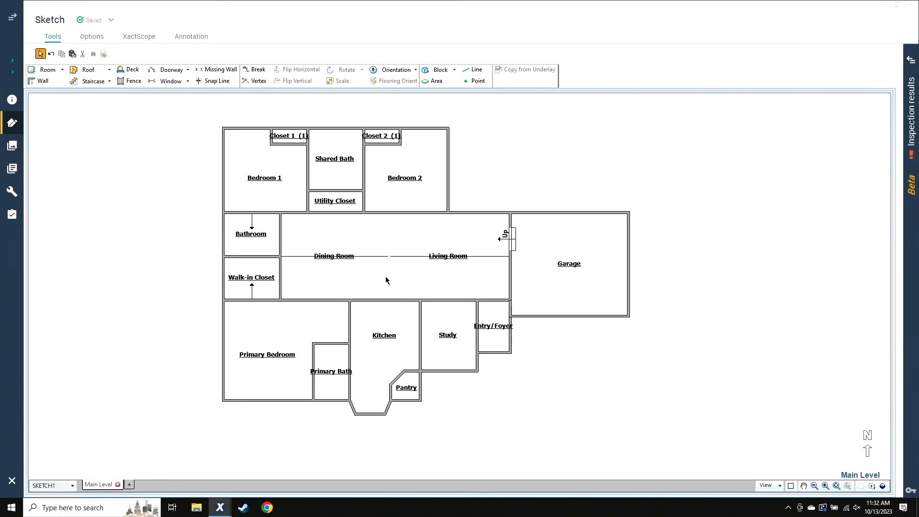
pyautogui.click(295, 274)
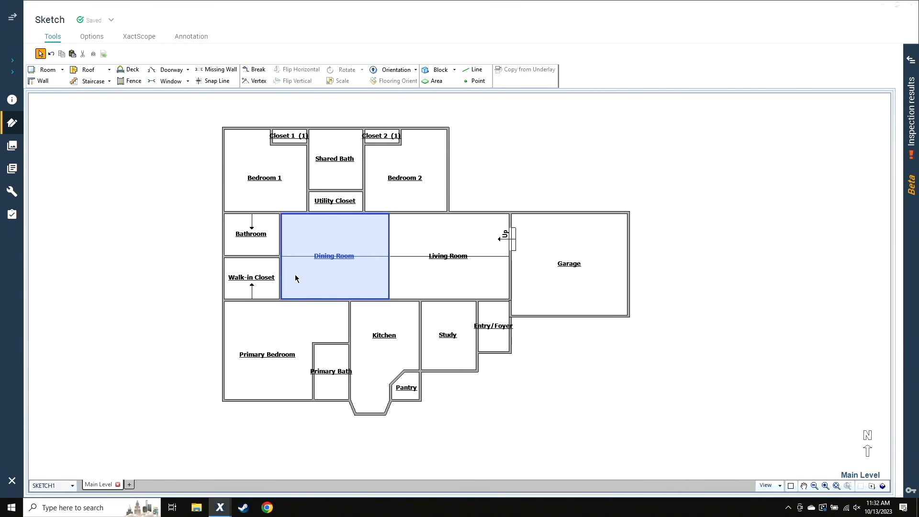
pyautogui.click(353, 192)
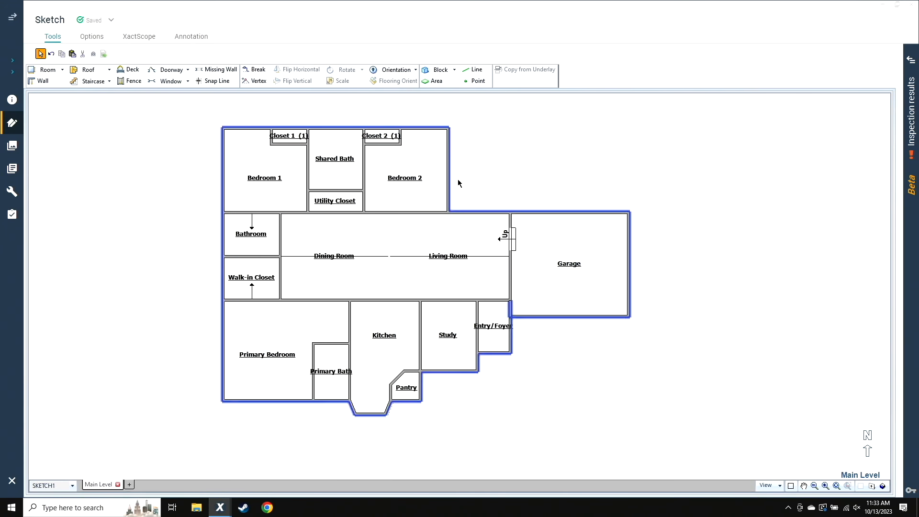
# Place a window at the middle of the Garage's north wall
pyautogui.press('w')
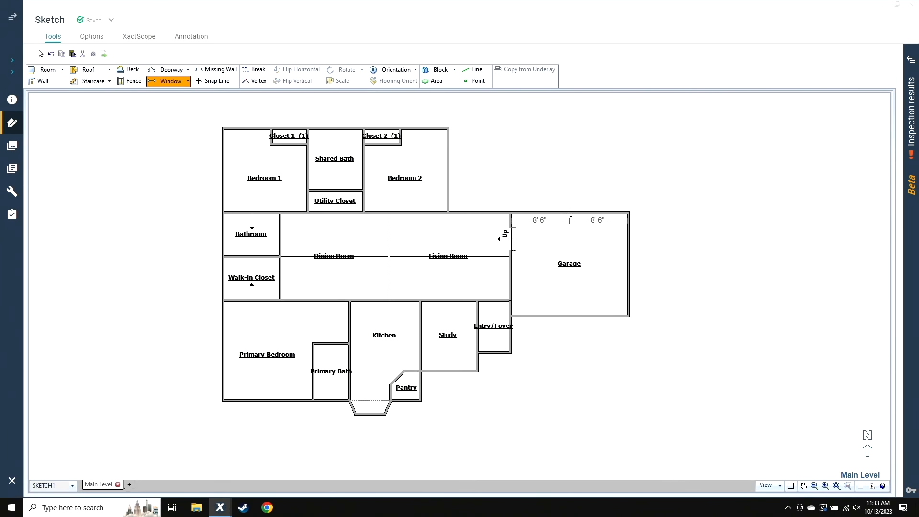
pyautogui.click(569, 213)
pyautogui.scroll(3, 572, 213)
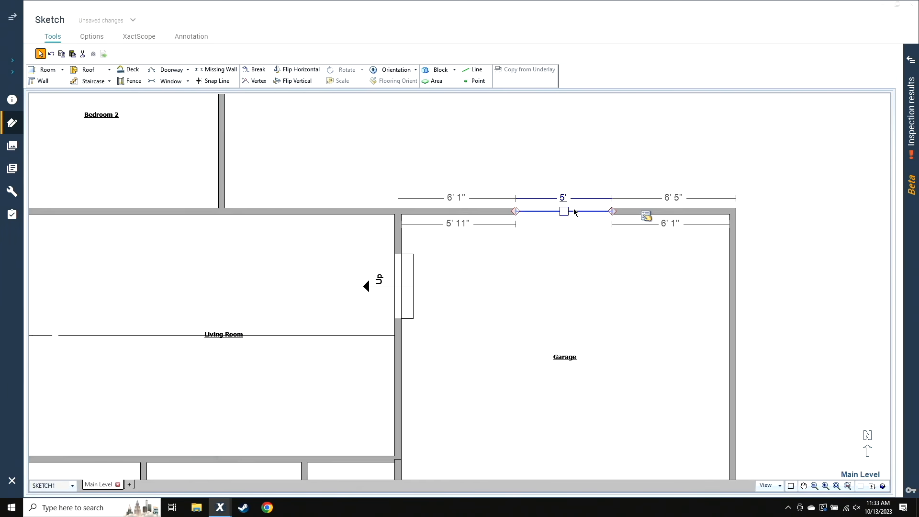
pyautogui.scroll(1, 575, 212)
# Set the Garage window's width to 4', height to 1' and base height to 5', examining the result in 3D
pyautogui.doubleClick(595, 214)
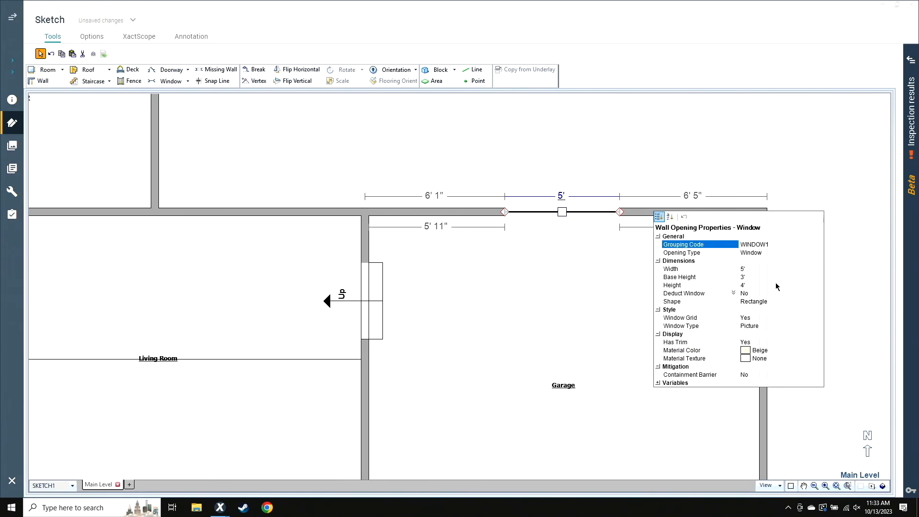
pyautogui.press('Tab')
pyautogui.press('Tab')
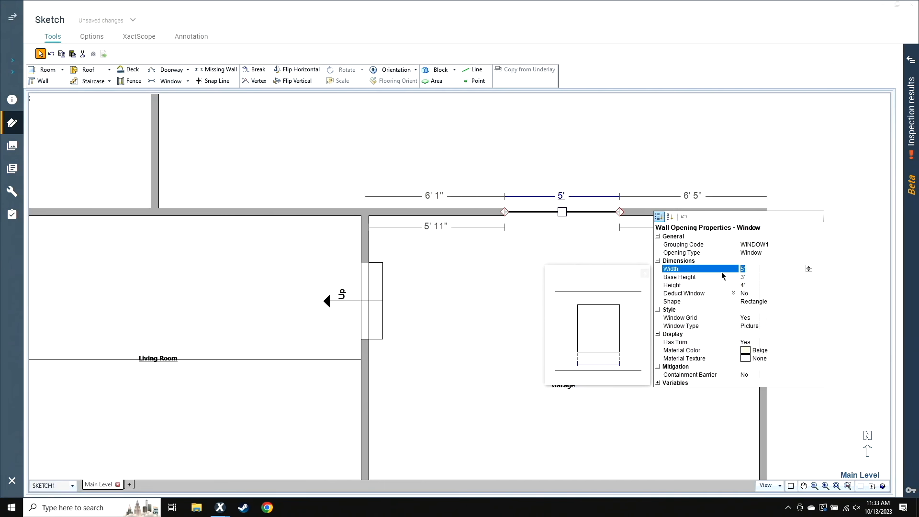
pyautogui.write('4')
pyautogui.press('Tab')
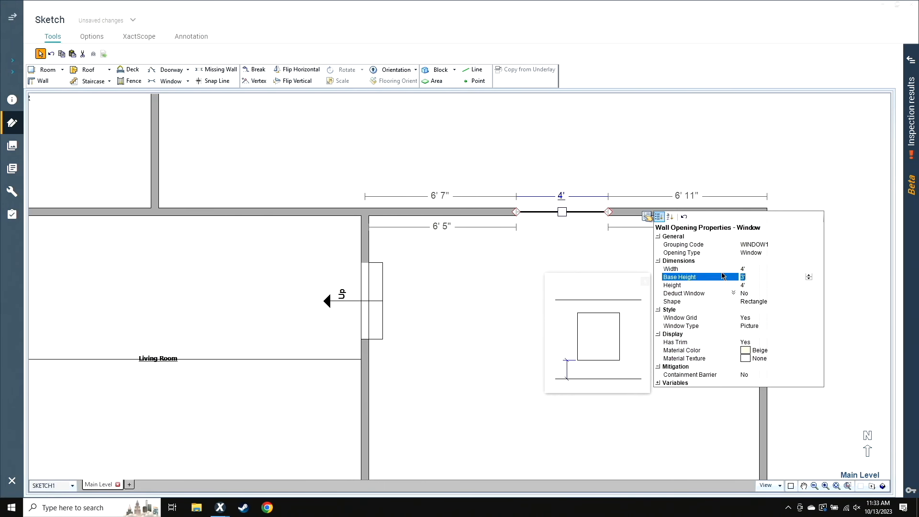
pyautogui.press('Tab')
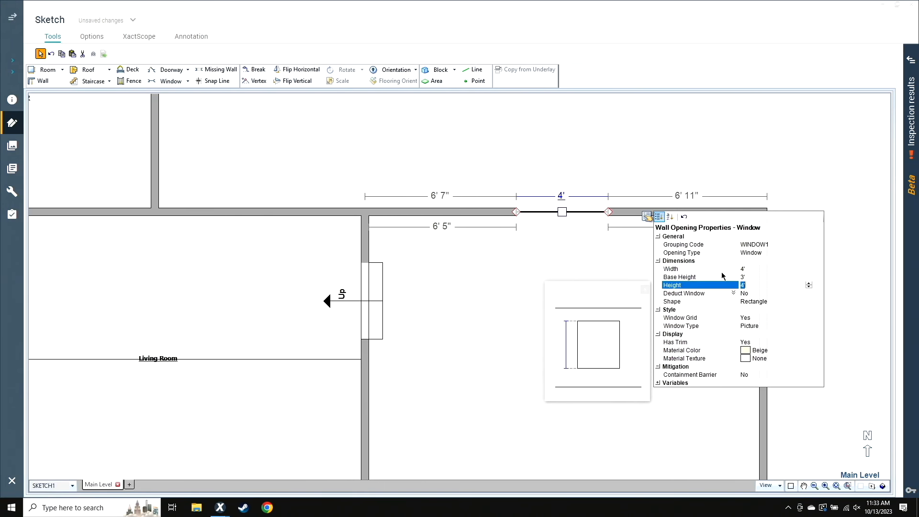
pyautogui.hotkey('shift', 'Tab')
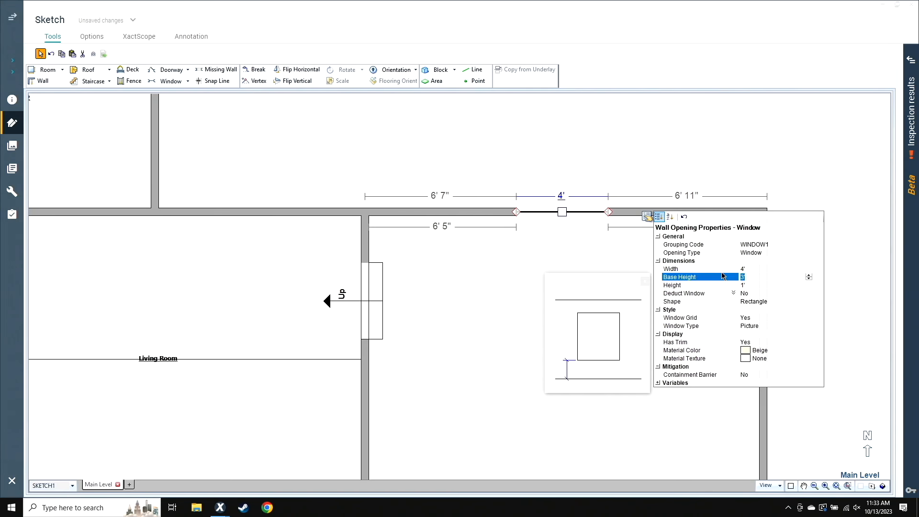
pyautogui.write('5')
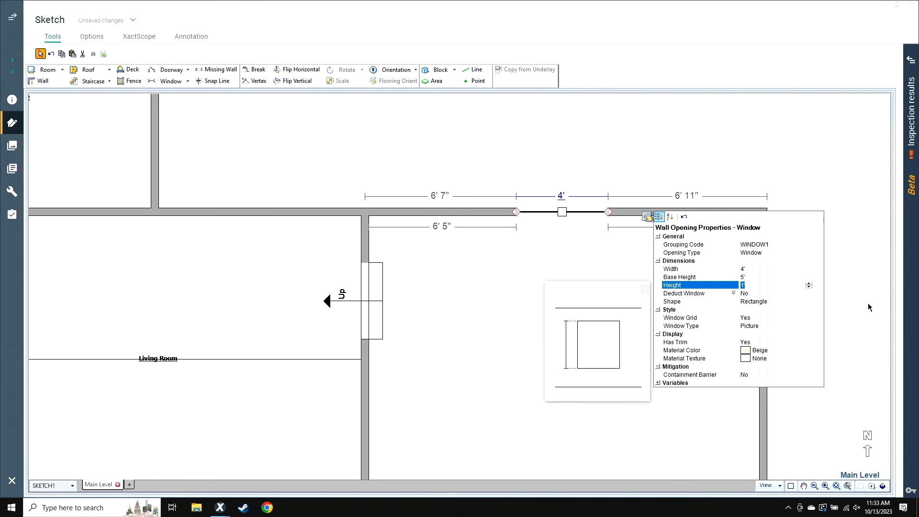
pyautogui.click(870, 310)
pyautogui.click(882, 485)
pyautogui.moveTo(773, 365); pyautogui.dragTo(341, 399)
pyautogui.moveTo(466, 423); pyautogui.dragTo(520, 379)
pyautogui.scroll(-3, 518, 376)
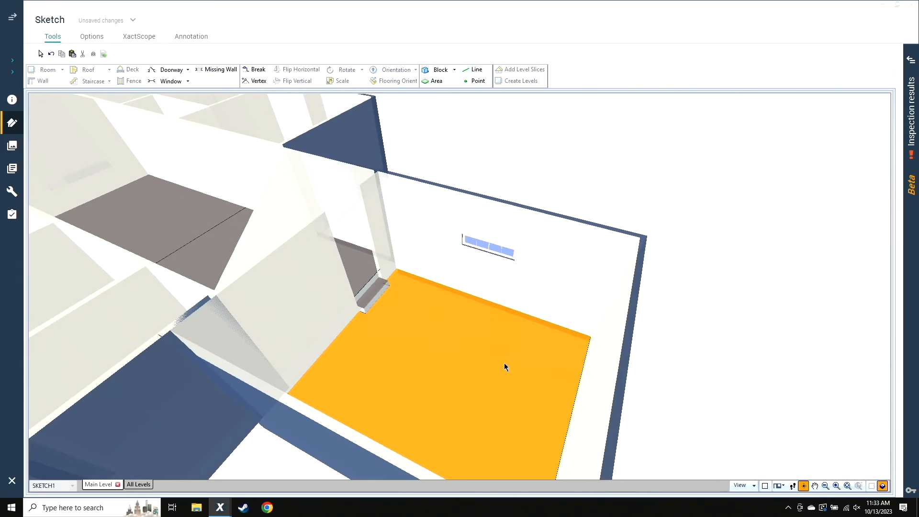
pyautogui.press('Escape')
# Copy the Garage window and paste it at the middle of the Shared Bath's north wall
pyautogui.click(551, 212)
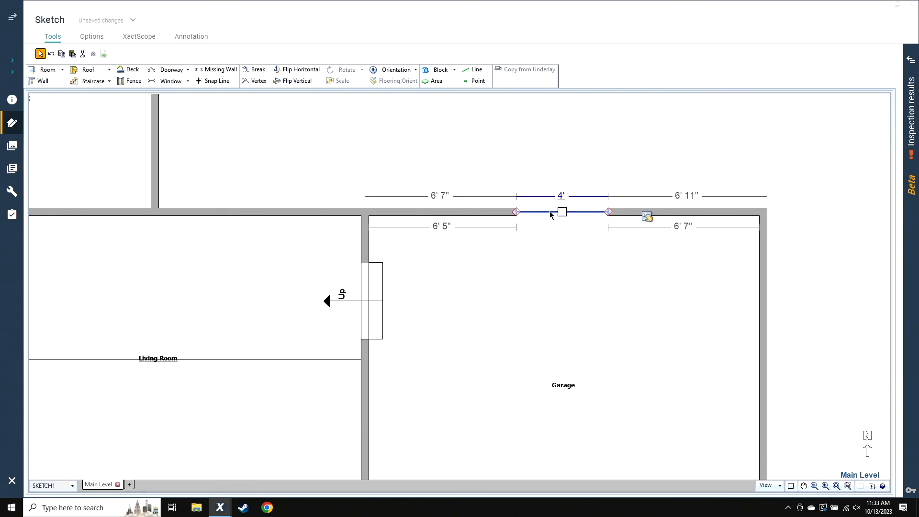
pyautogui.rightClick(552, 214)
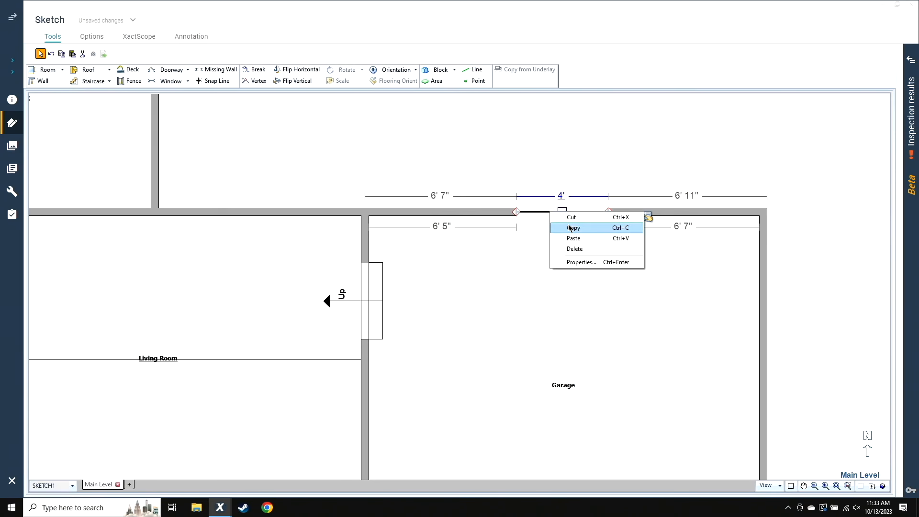
pyautogui.click(568, 228)
pyautogui.scroll(-3, 567, 229)
pyautogui.scroll(-1, 567, 226)
pyautogui.press('Left')
pyautogui.press('Left')
pyautogui.press('Left')
pyautogui.press('Left')
pyautogui.press('Left')
pyautogui.press('Left')
pyautogui.press('Left')
pyautogui.press('Left')
pyautogui.press('Left')
pyautogui.press('Left')
pyautogui.press('Left')
pyautogui.press('Left')
pyautogui.press('Left')
pyautogui.press('Left')
pyautogui.press('Left')
pyautogui.press('Left')
pyautogui.press('Left')
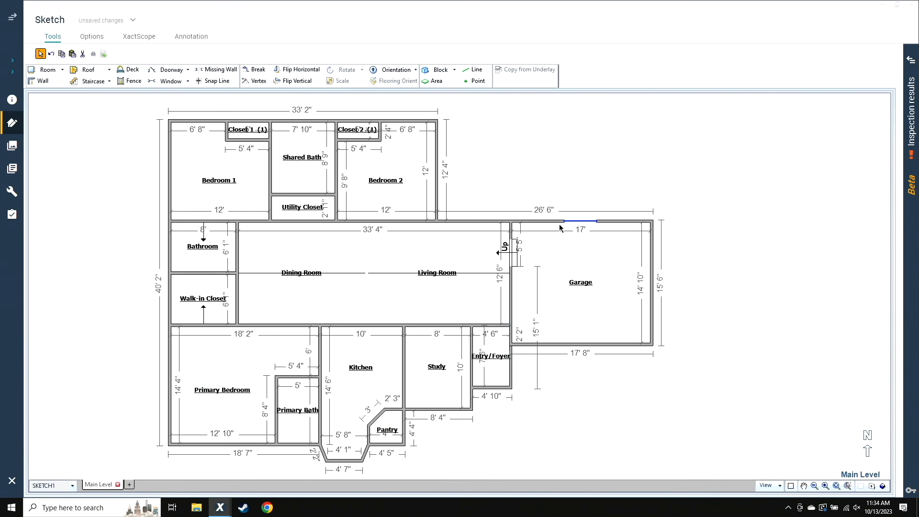
pyautogui.press('Up')
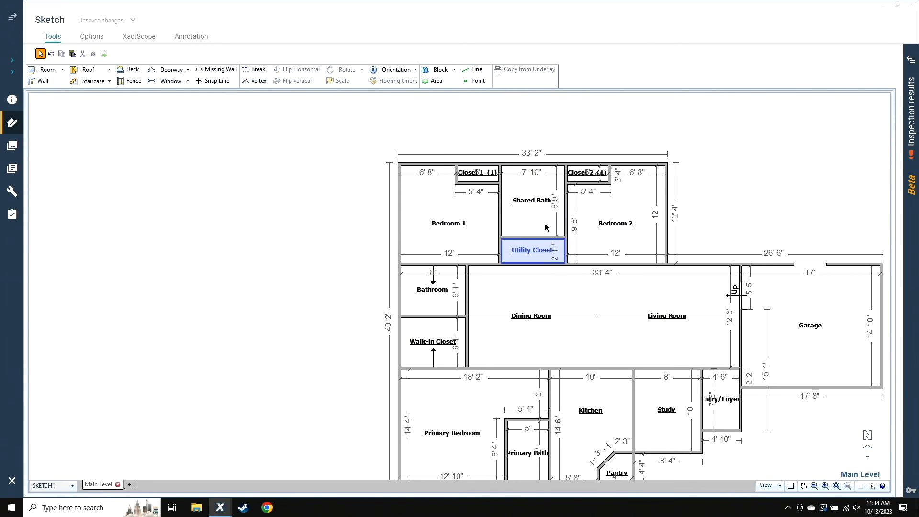
pyautogui.rightClick(534, 165)
pyautogui.click(554, 171)
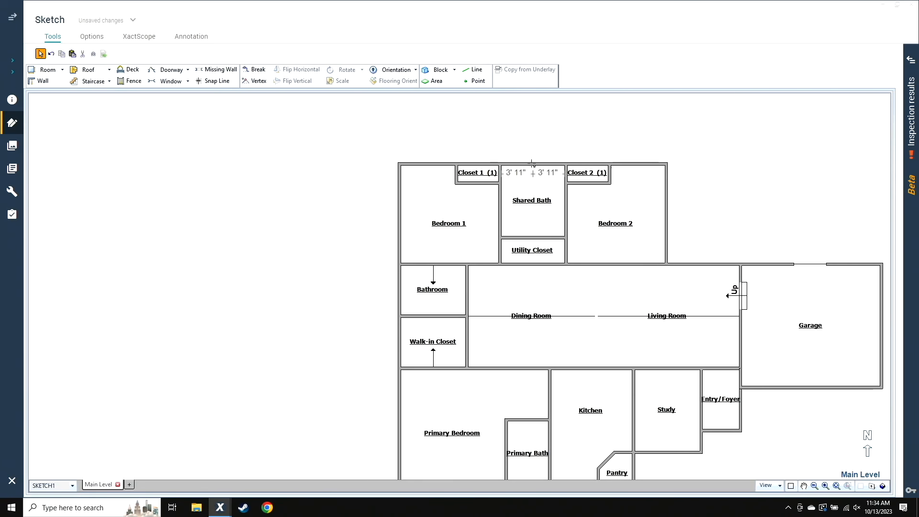
# Paste another copy of the Garage window into the Bathroom's west wall and examine the windows in 3D
pyautogui.rightClick(358, 282)
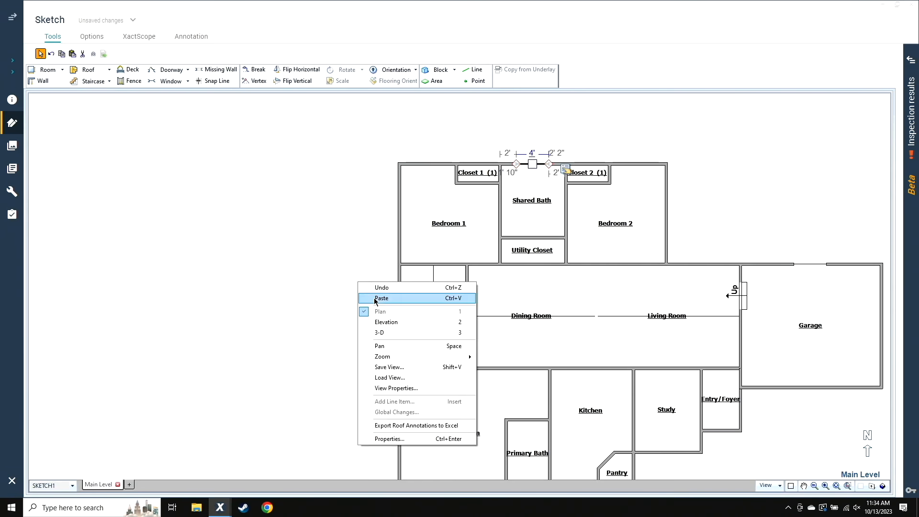
pyautogui.click(376, 299)
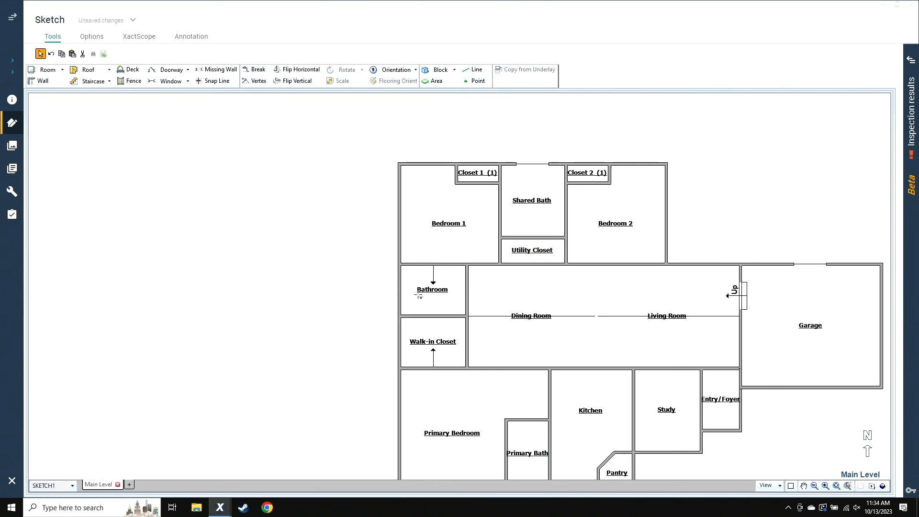
pyautogui.click(400, 290)
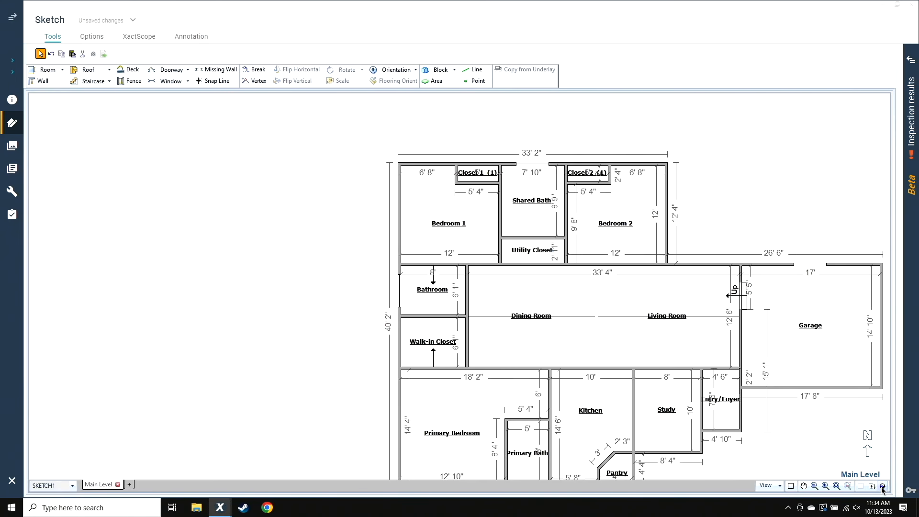
pyautogui.click(881, 486)
pyautogui.moveTo(417, 342)
pyautogui.mouseDown()
pyautogui.moveTo(729, 192)
pyautogui.moveTo(719, 190)
pyautogui.mouseUp()
pyautogui.moveTo(482, 372)
pyautogui.mouseDown()
pyautogui.moveTo(529, 335)
pyautogui.moveTo(511, 405)
pyautogui.moveTo(495, 360)
pyautogui.mouseUp()
pyautogui.press('Escape')
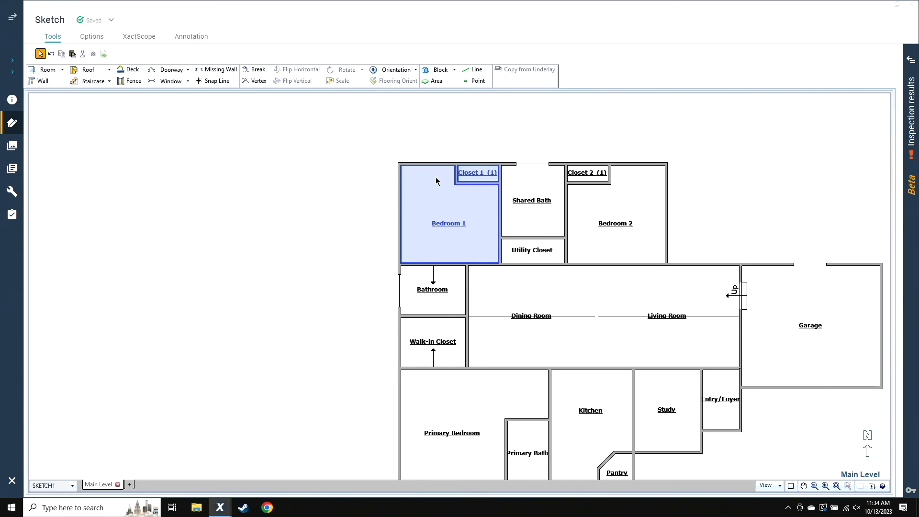
# Place a window in Bedroom 1's north wall, west of Closet 1, and set its width to 4'
pyautogui.press('w')
pyautogui.click(428, 163)
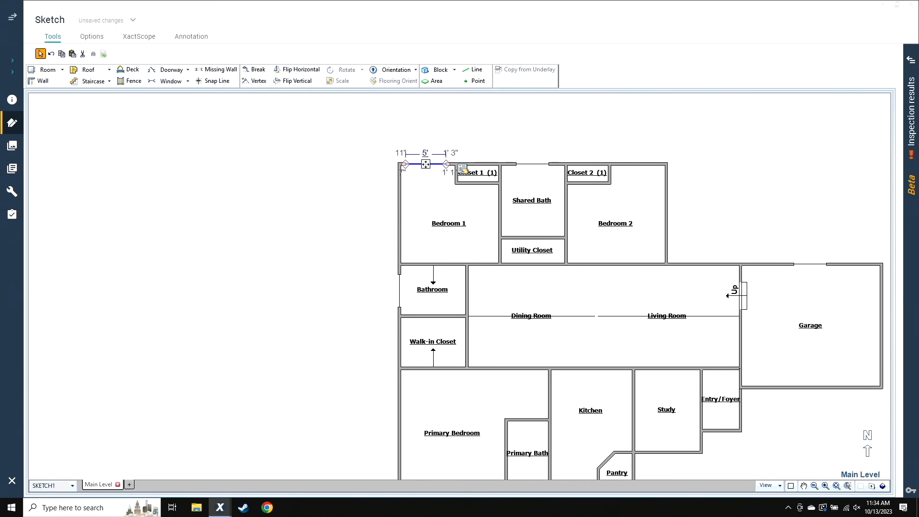
pyautogui.scroll(2, 419, 167)
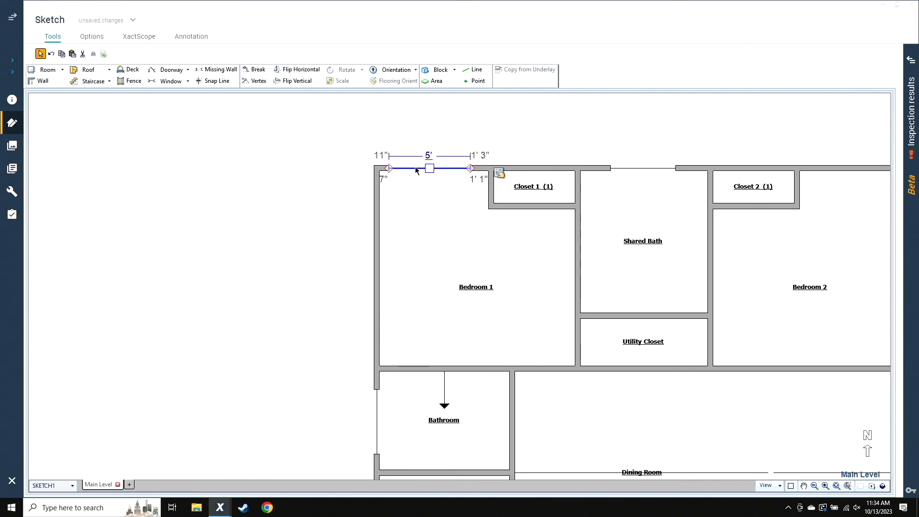
pyautogui.doubleClick(416, 169)
pyautogui.press('Down')
pyautogui.press('Down')
pyautogui.press('Down')
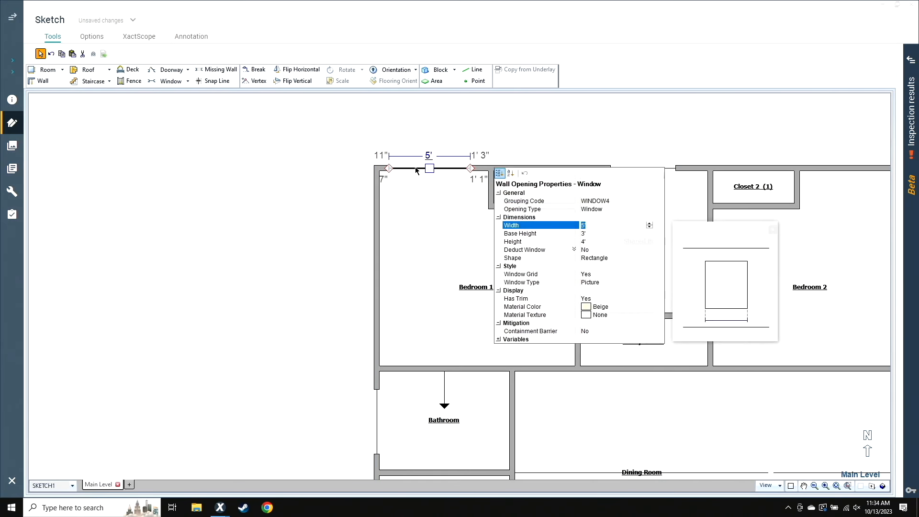
pyautogui.press('Down')
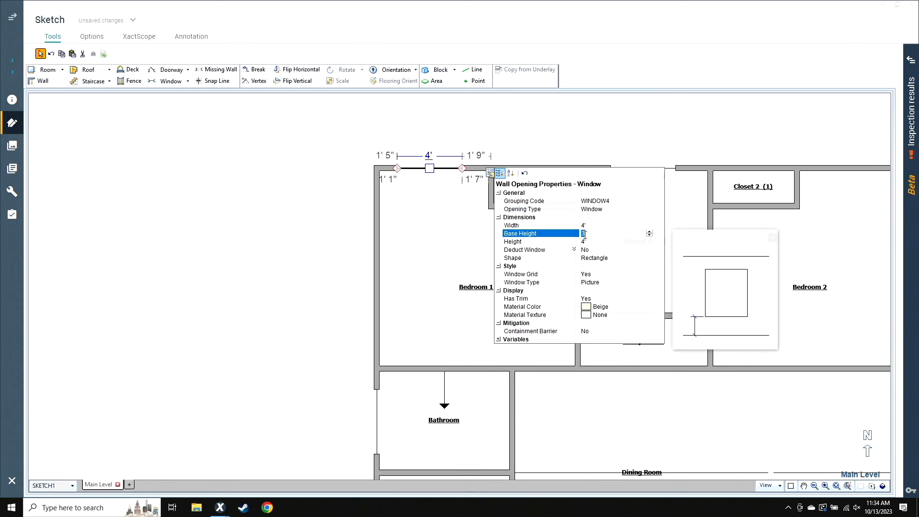
pyautogui.click(363, 275)
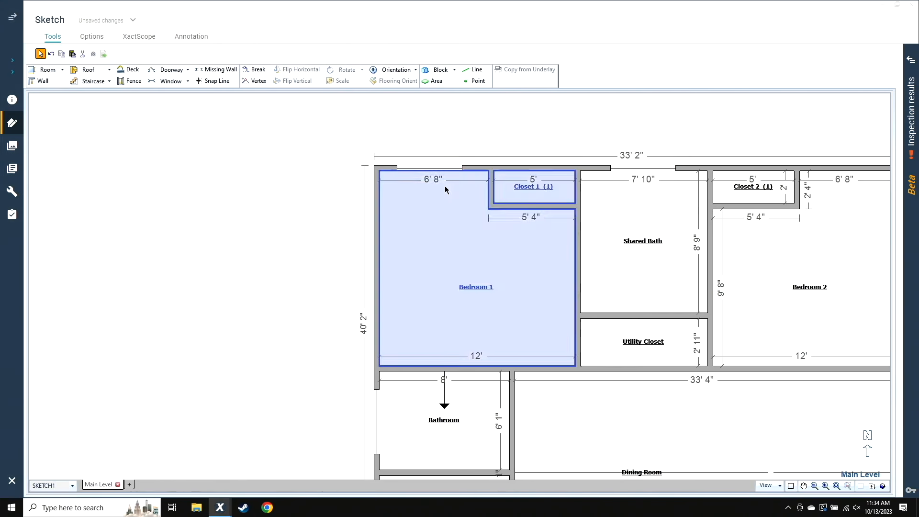
# Copy Bedroom 1's north window and paste it into Bedroom 2's north wall, east of Closet 2
pyautogui.rightClick(447, 168)
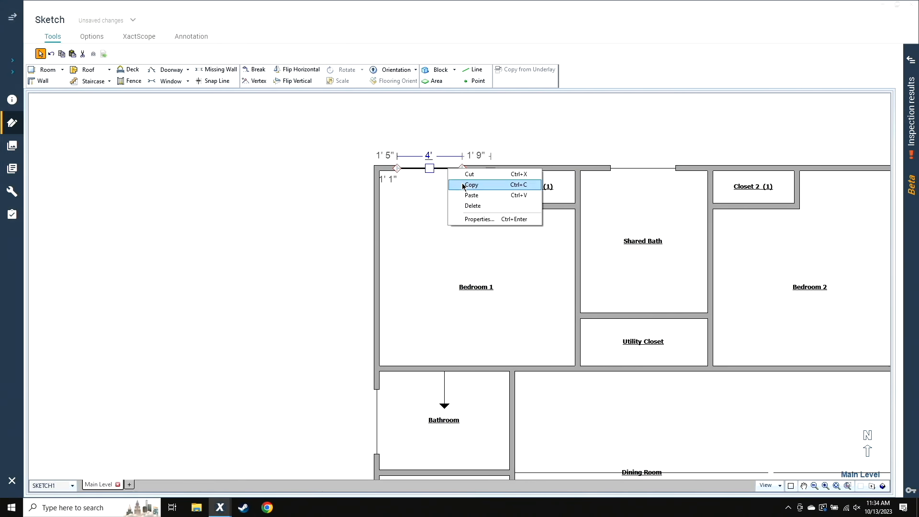
pyautogui.click(462, 186)
pyautogui.rightClick(506, 117)
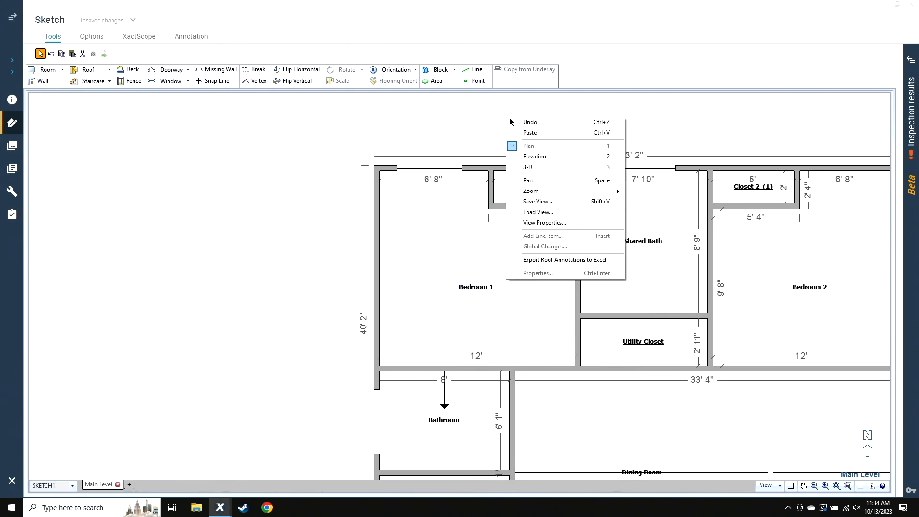
pyautogui.click(524, 140)
pyautogui.press('f')
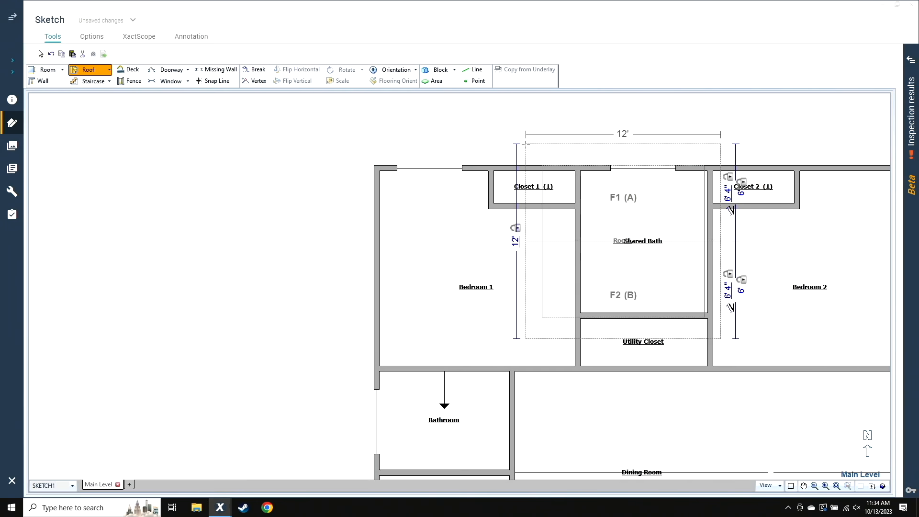
pyautogui.press('Escape')
pyautogui.moveTo(536, 272); pyautogui.dragTo(104, 327, button='middle')
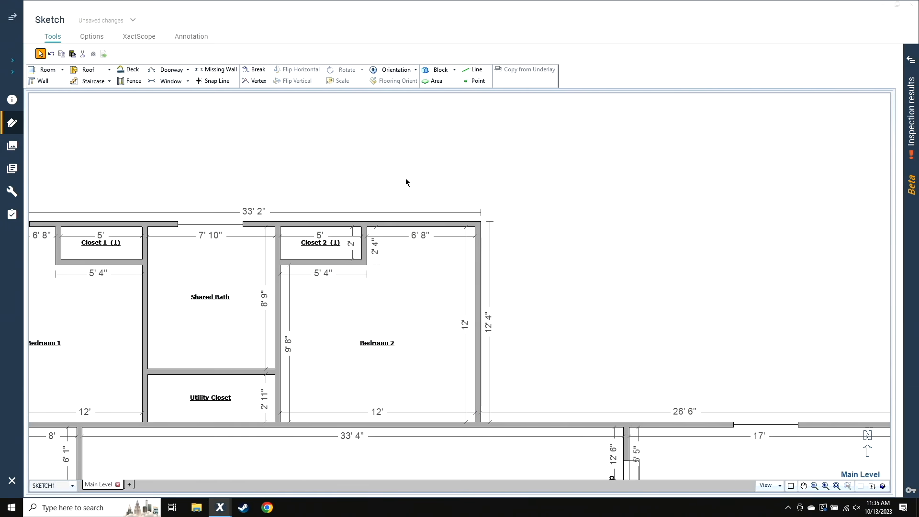
pyautogui.press('w')
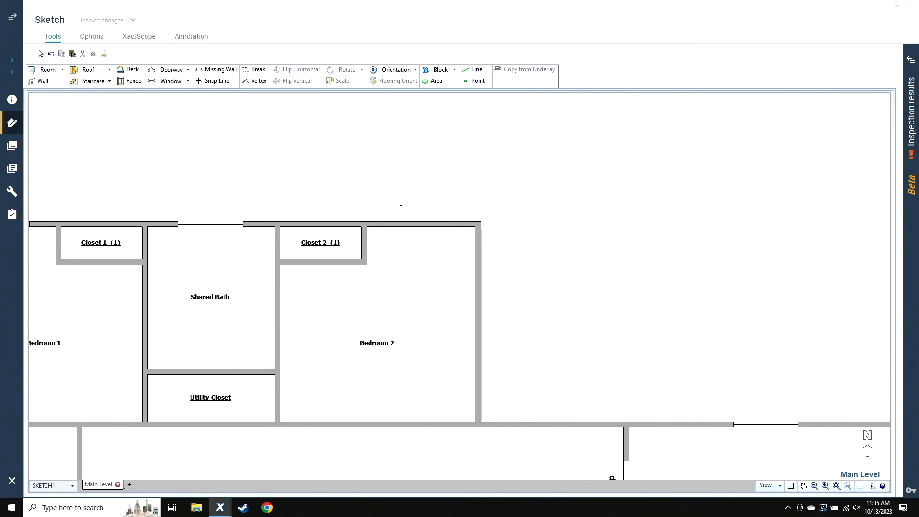
pyautogui.click(417, 225)
pyautogui.scroll(-2, 400, 318)
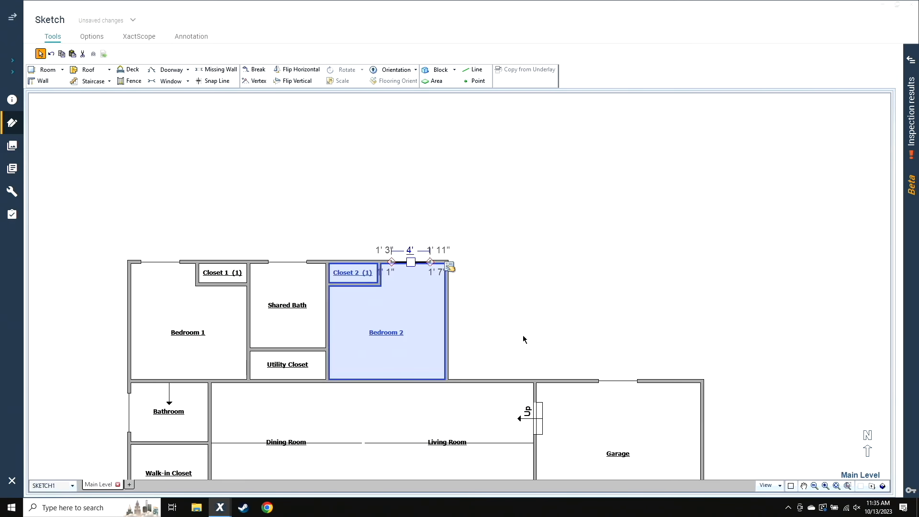
# Examine the north-side bedroom and bathroom windows in 3D and return to the plan
pyautogui.press('Escape')
pyautogui.click(883, 485)
pyautogui.moveTo(375, 387)
pyautogui.mouseDown()
pyautogui.moveTo(562, 227)
pyautogui.moveTo(694, 187)
pyautogui.moveTo(719, 317)
pyautogui.moveTo(754, 346)
pyautogui.moveTo(742, 344)
pyautogui.moveTo(744, 414)
pyautogui.mouseUp()
pyautogui.click(744, 414)
pyautogui.press('Escape')
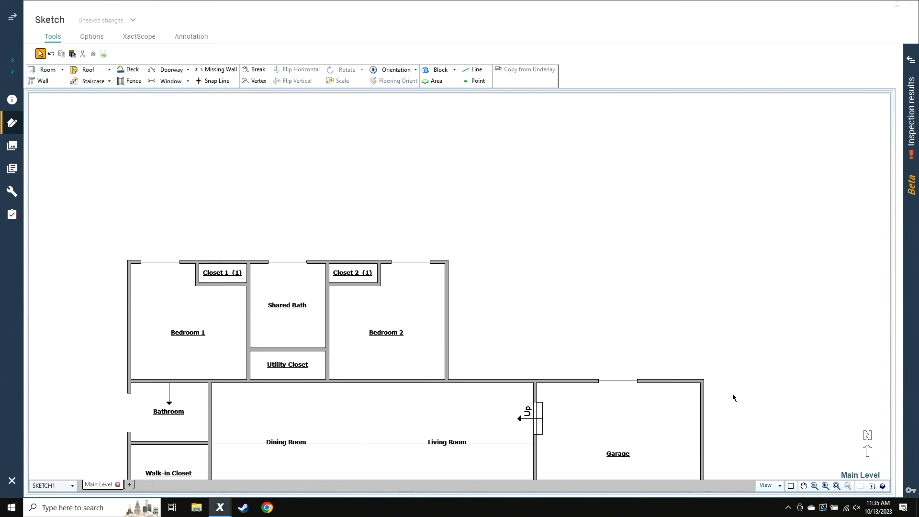
# Draw a window about 3' 2" wide in the south wall of the Kitchen's bay
pyautogui.moveTo(538, 295); pyautogui.dragTo(648, 168, button='middle')
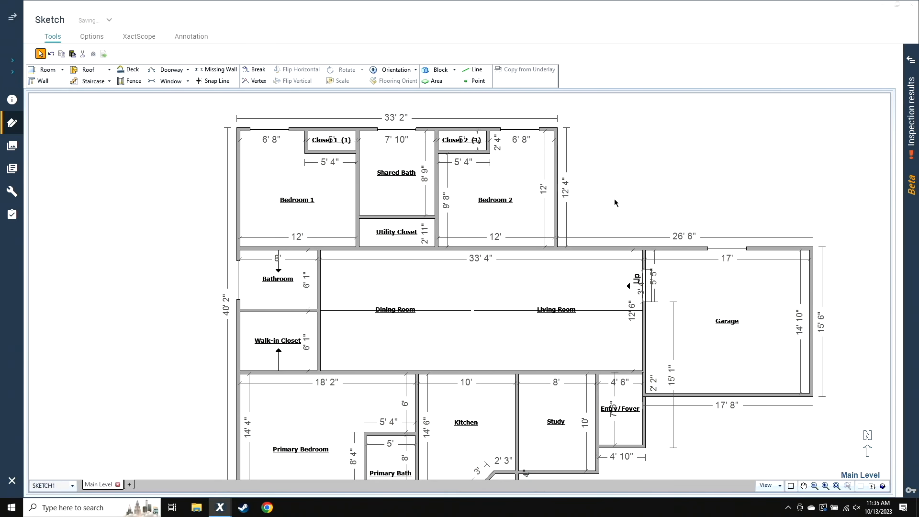
pyautogui.moveTo(501, 415); pyautogui.dragTo(557, 201, button='middle')
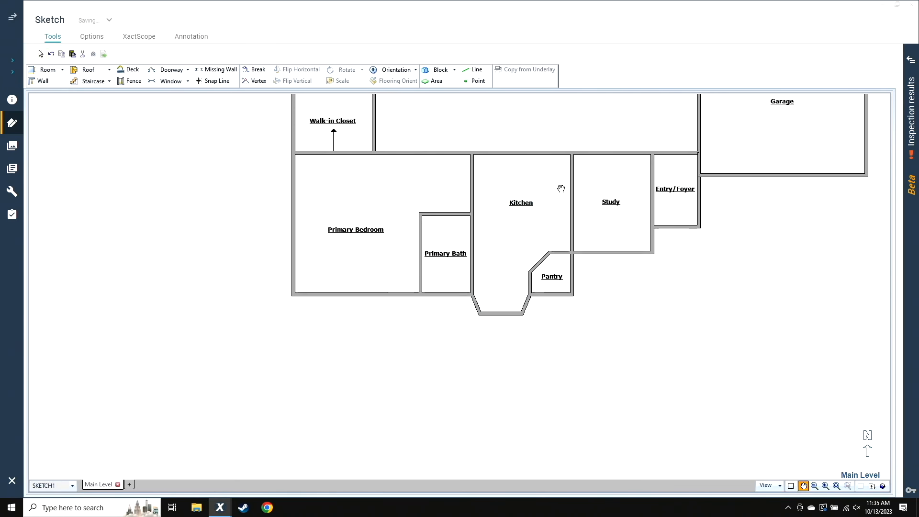
pyautogui.click(502, 309)
pyautogui.scroll(4, 500, 307)
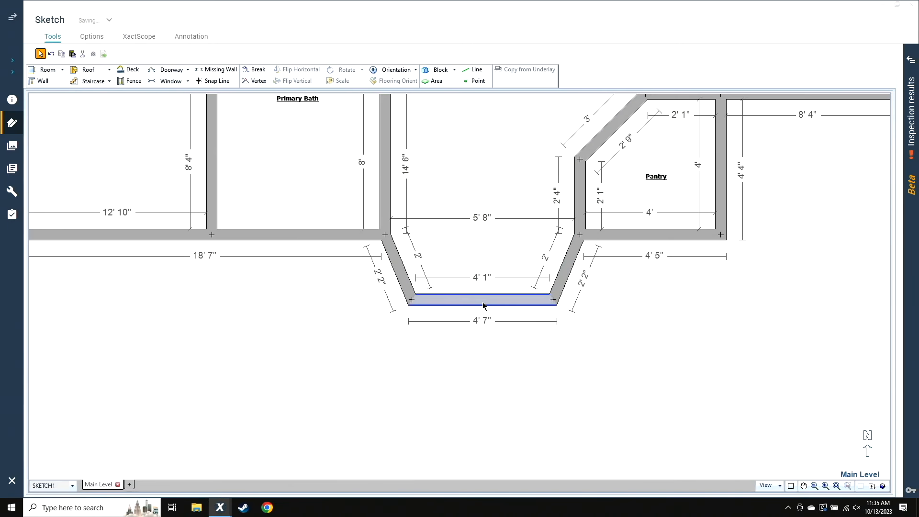
pyautogui.click(565, 279)
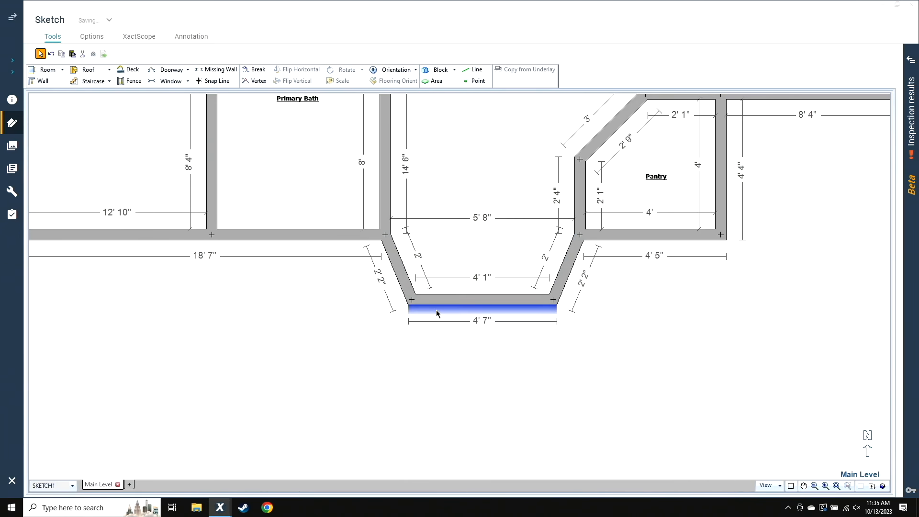
pyautogui.press('w')
pyautogui.moveTo(430, 299); pyautogui.dragTo(533, 301)
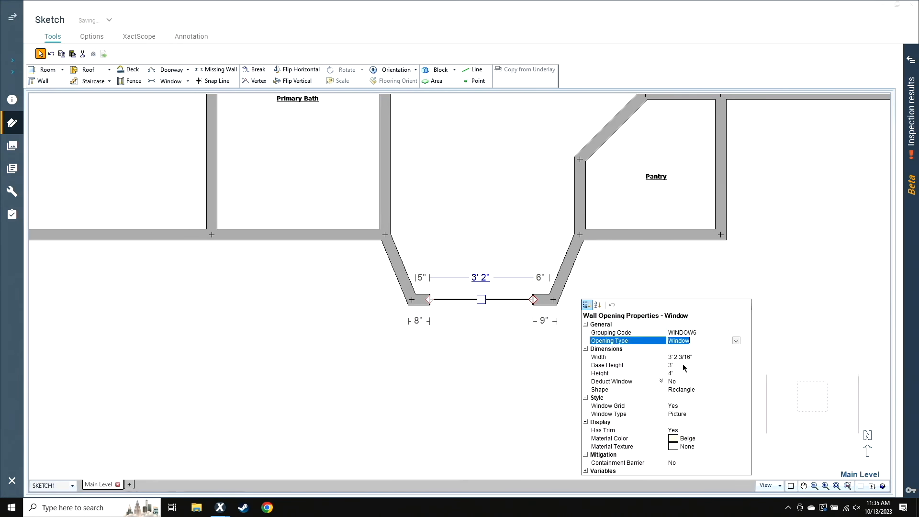
# Set the bay's south window to 3' 6" wide and centre it in its wall
pyautogui.click(672, 356)
pyautogui.write("3'6")
pyautogui.press('Tab')
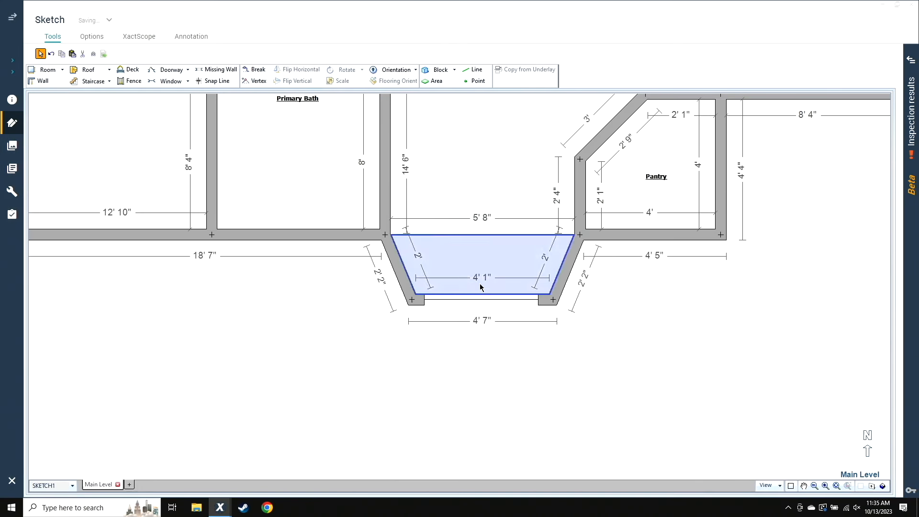
pyautogui.click(488, 299)
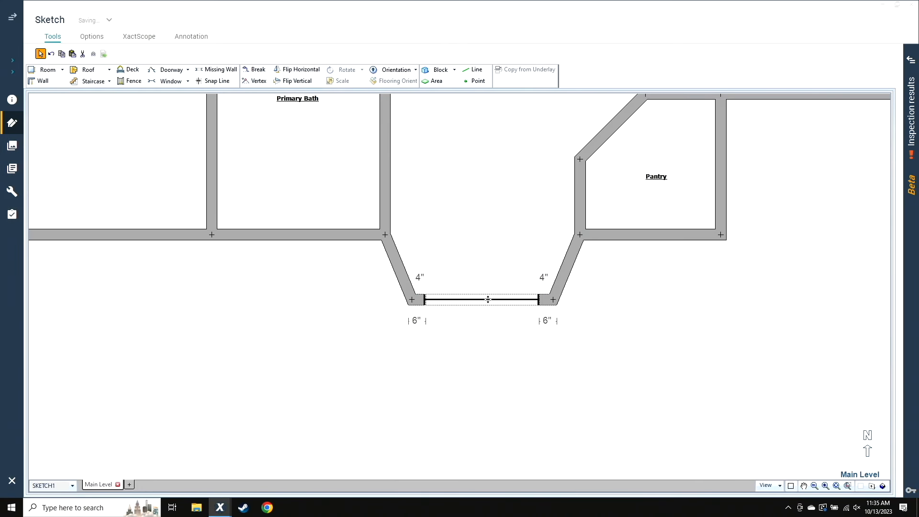
pyautogui.click(450, 350)
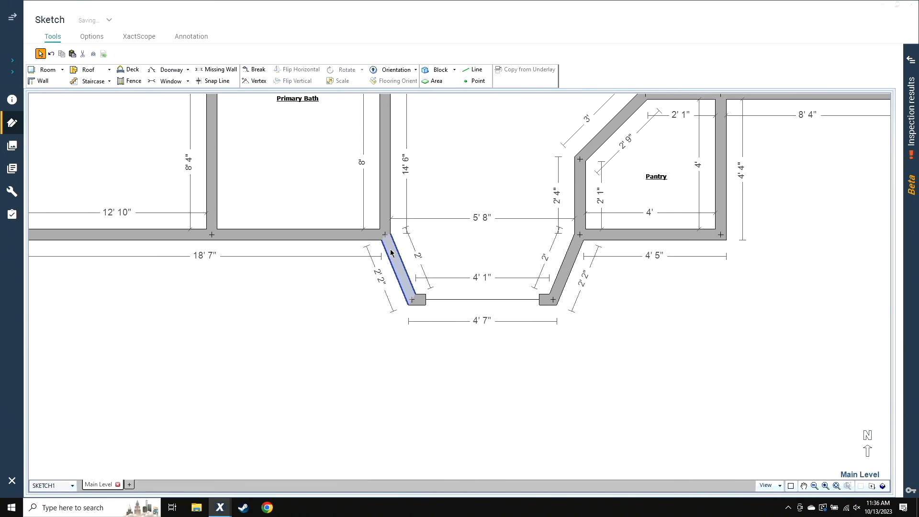
# Place a window in the middle of the bay's west angled wall and set its width to 1' 4"
pyautogui.press('w')
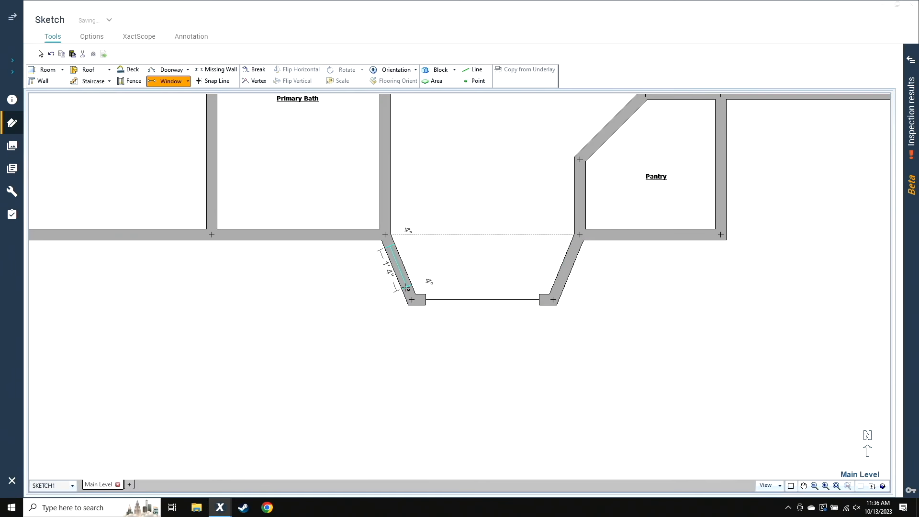
pyautogui.click(406, 287)
pyautogui.scroll(2, 402, 282)
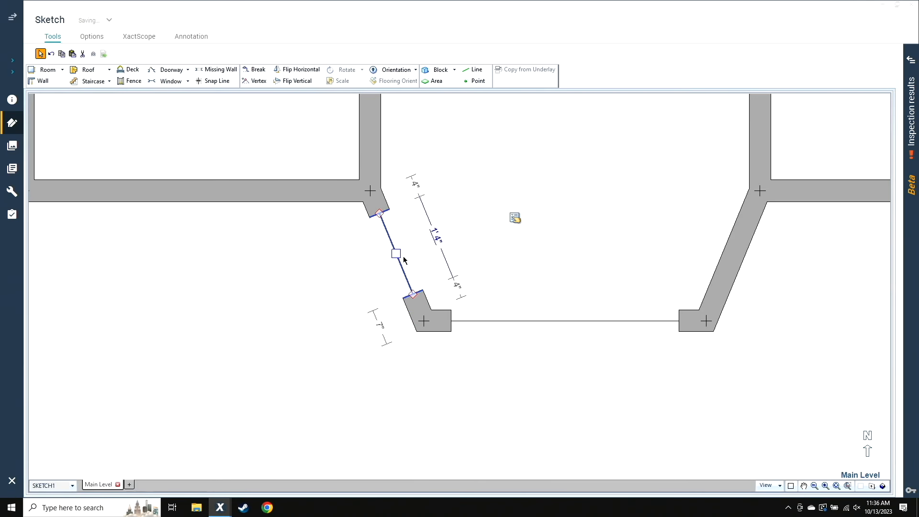
pyautogui.click(435, 239)
pyautogui.write('1')
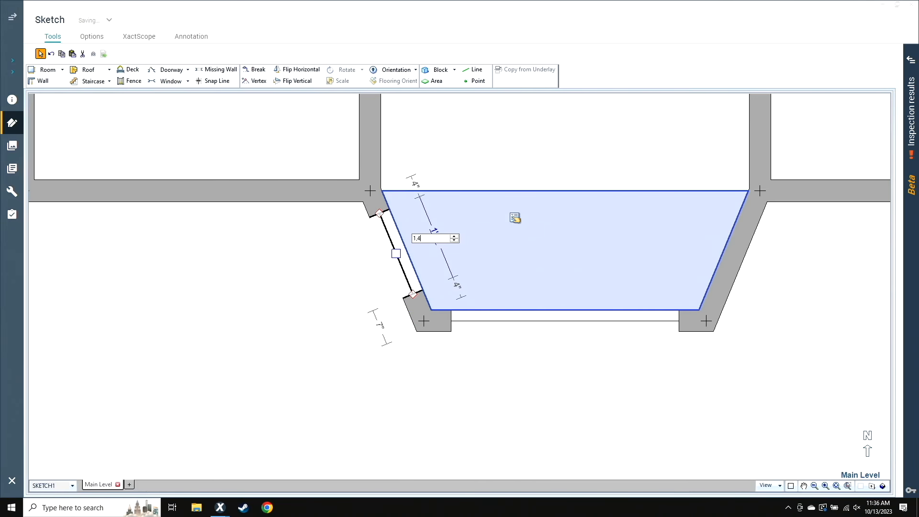
pyautogui.write('.4')
pyautogui.press('Return')
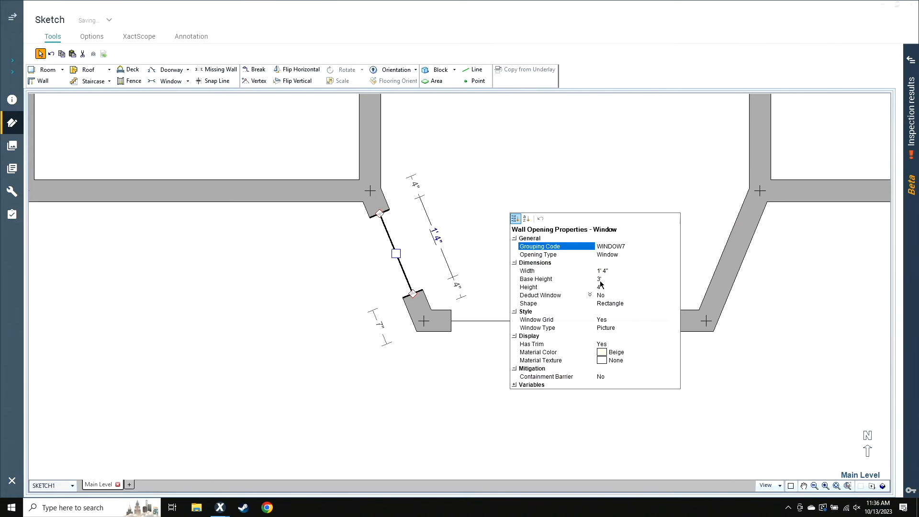
pyautogui.click(340, 365)
# Copy the window in the bay's west angled wall and paste it at the middle of the east angled wall
pyautogui.click(408, 279)
pyautogui.rightClick(408, 280)
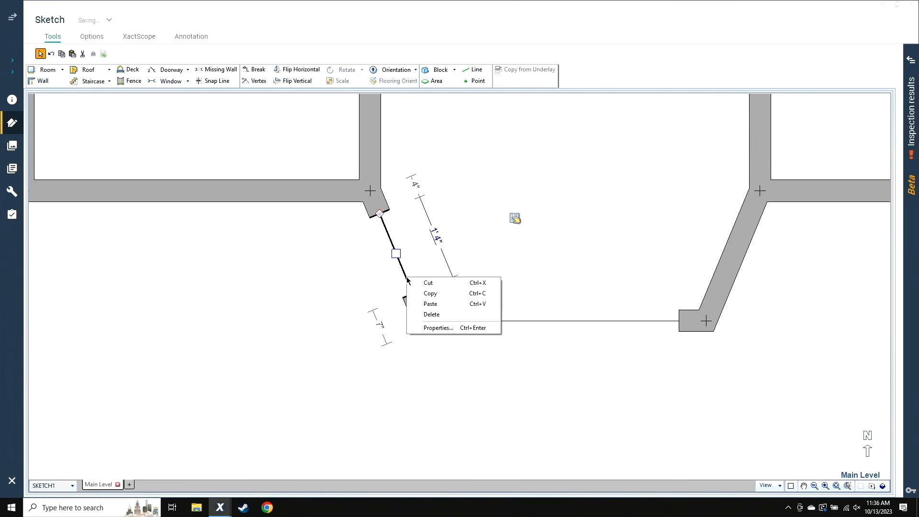
pyautogui.click(416, 293)
pyautogui.rightClick(473, 386)
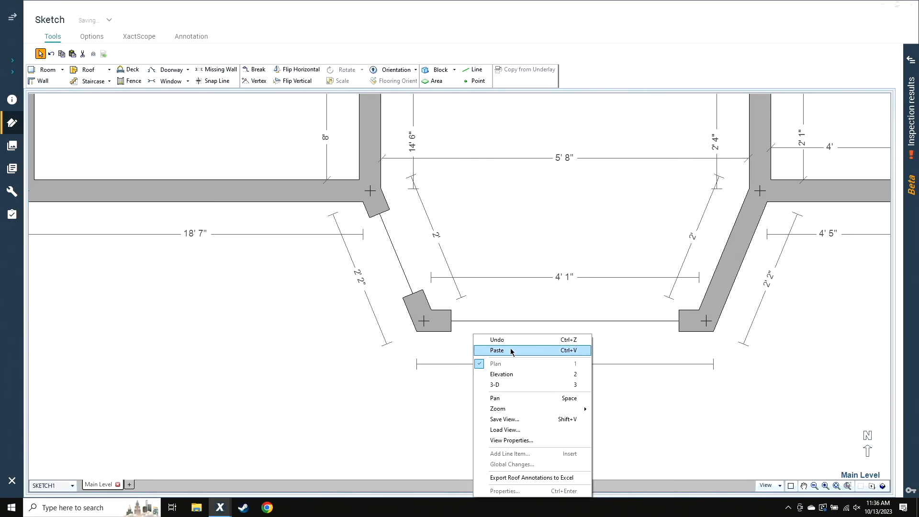
pyautogui.click(511, 349)
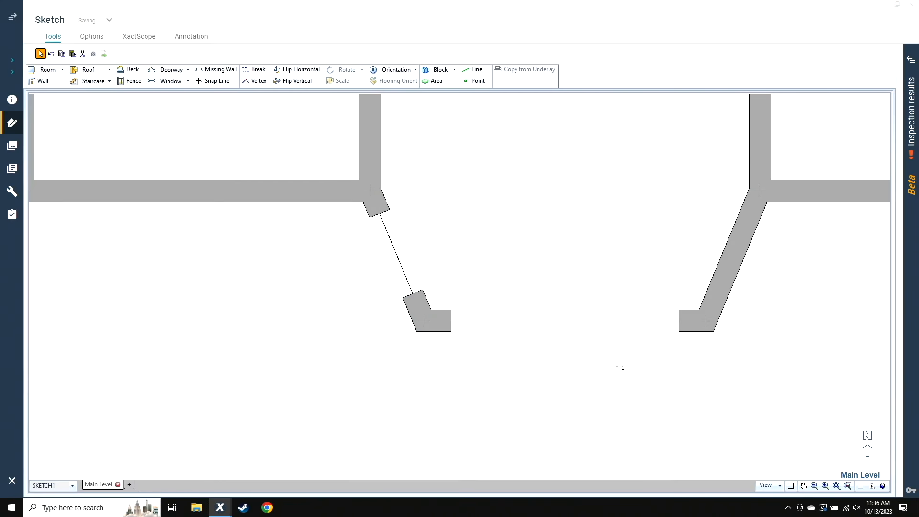
pyautogui.click(733, 256)
pyautogui.scroll(-1, 526, 384)
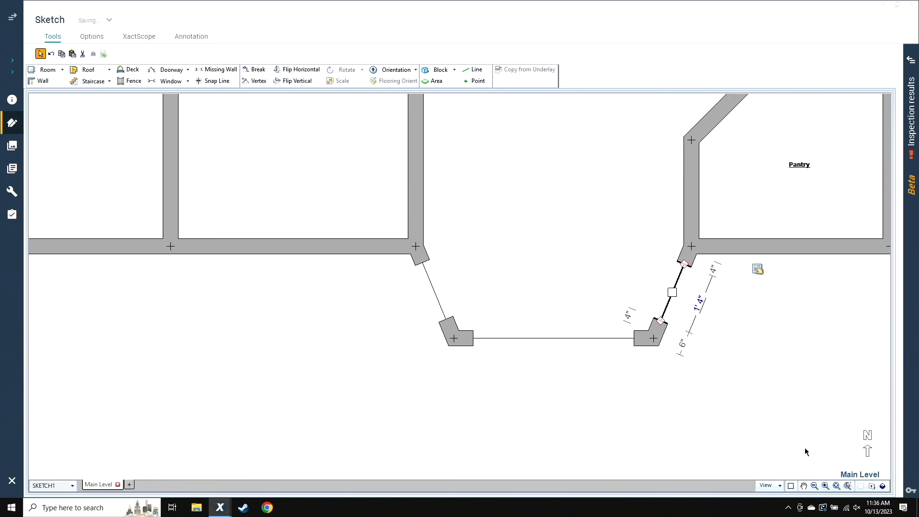
# Examine the Kitchen bay's three windows in 3D and return to the plan
pyautogui.click(882, 485)
pyautogui.moveTo(638, 328); pyautogui.dragTo(444, 389)
pyautogui.scroll(-2, 440, 389)
pyautogui.moveTo(493, 404); pyautogui.dragTo(553, 377)
pyautogui.press('Escape')
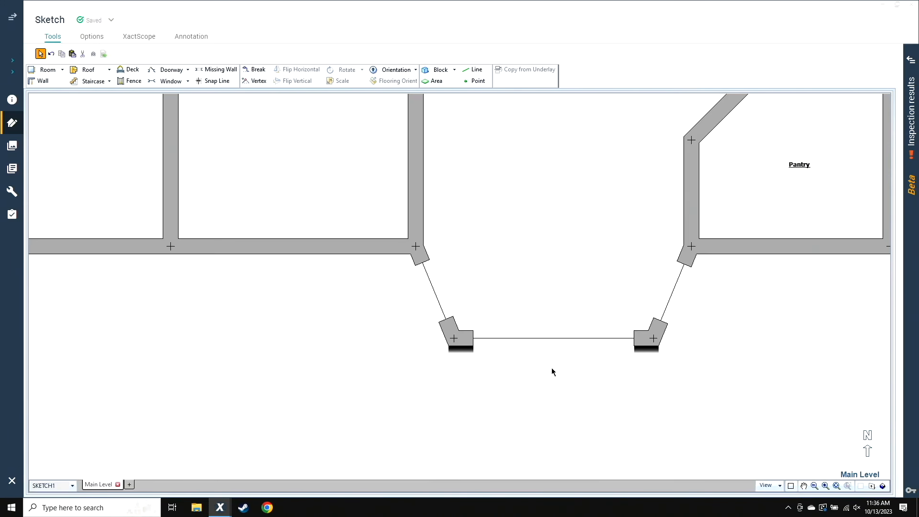
# Place windows at the middle of the Primary Bedroom's south and west walls
pyautogui.scroll(-5, 658, 287)
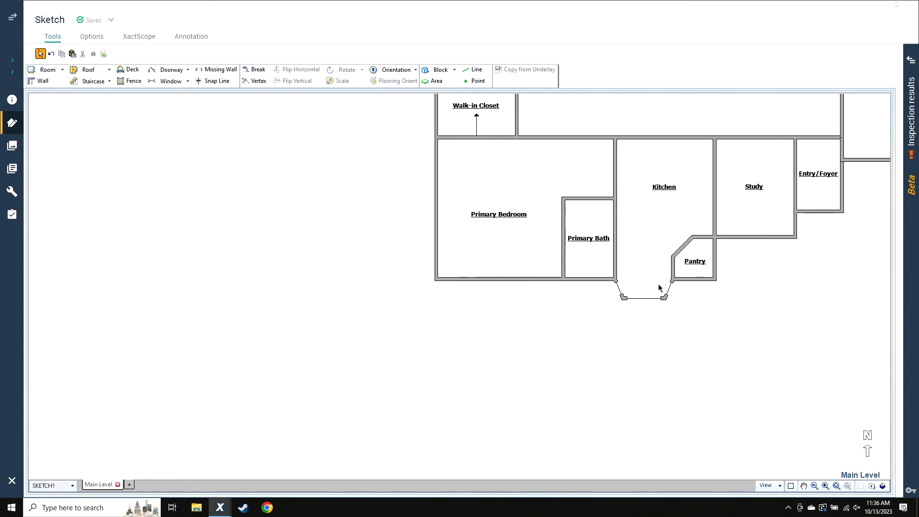
pyautogui.moveTo(658, 287); pyautogui.dragTo(674, 435, button='middle')
pyautogui.scroll(-3, 597, 457)
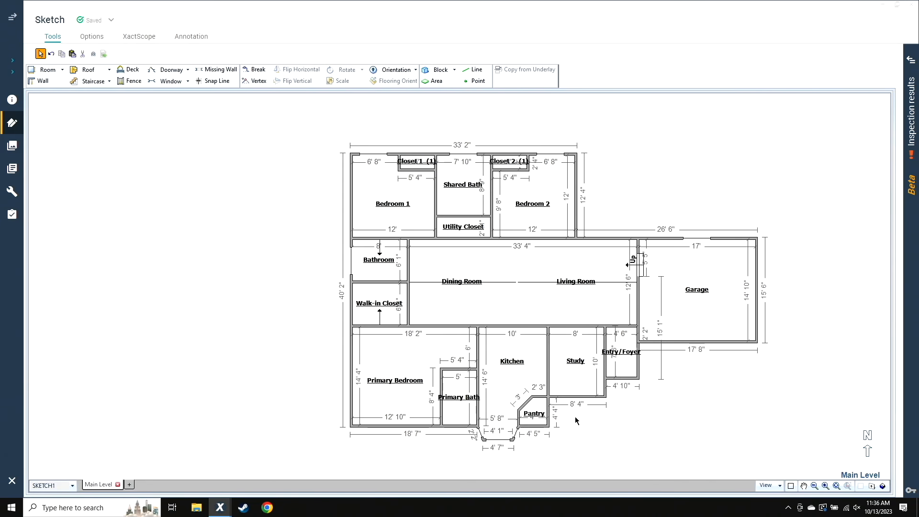
pyautogui.scroll(2, 381, 439)
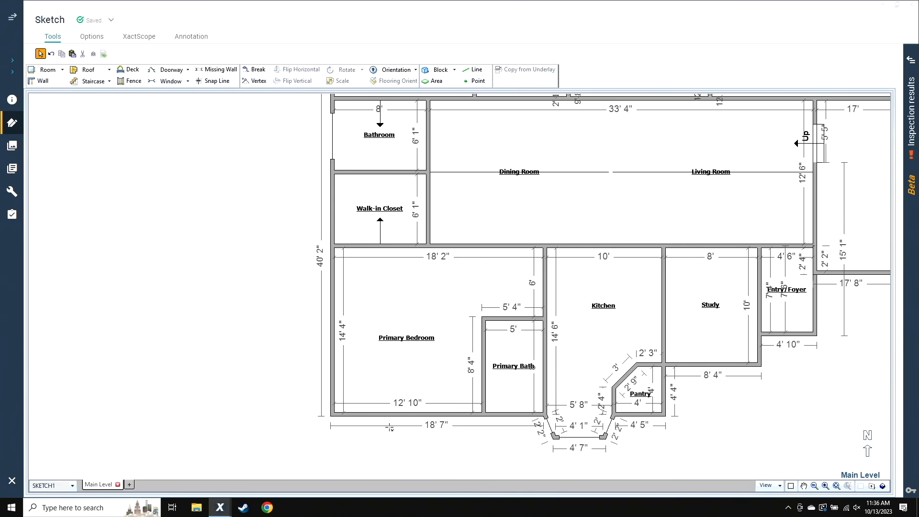
pyautogui.press('w')
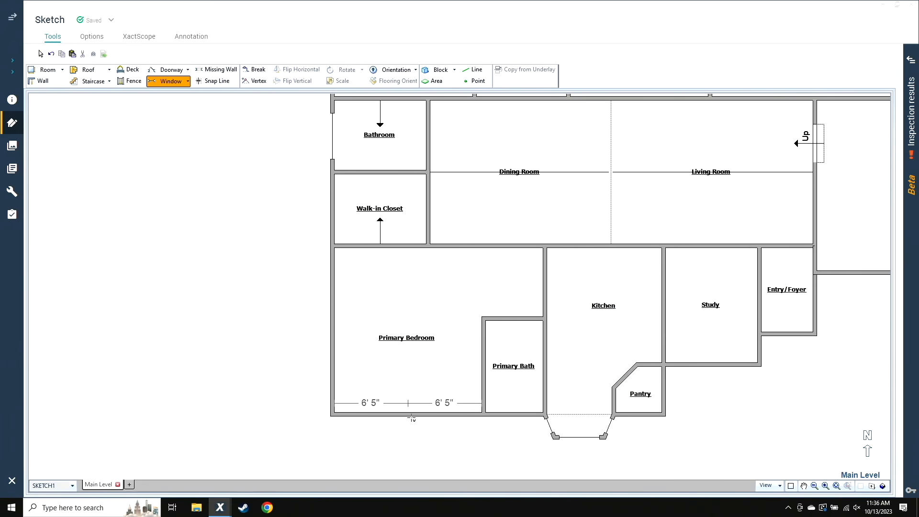
pyautogui.click(409, 414)
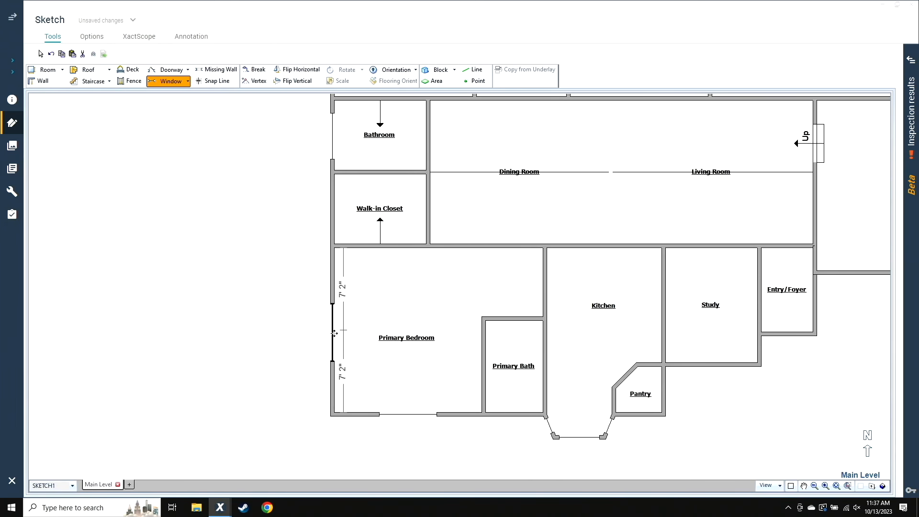
pyautogui.click(334, 333)
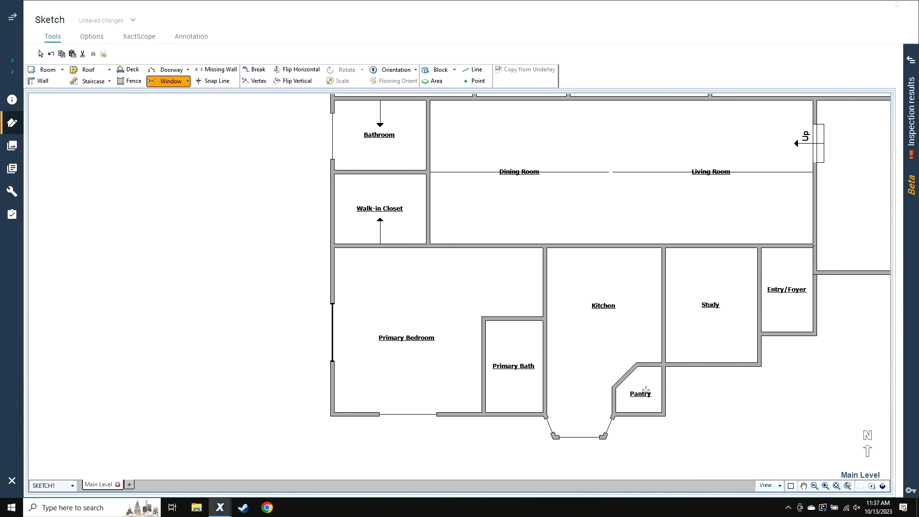
# Place windows in the Study's south wall, Bedroom 2's east wall and Bedroom 1's west wall
pyautogui.click(710, 365)
pyautogui.scroll(-3, 519, 377)
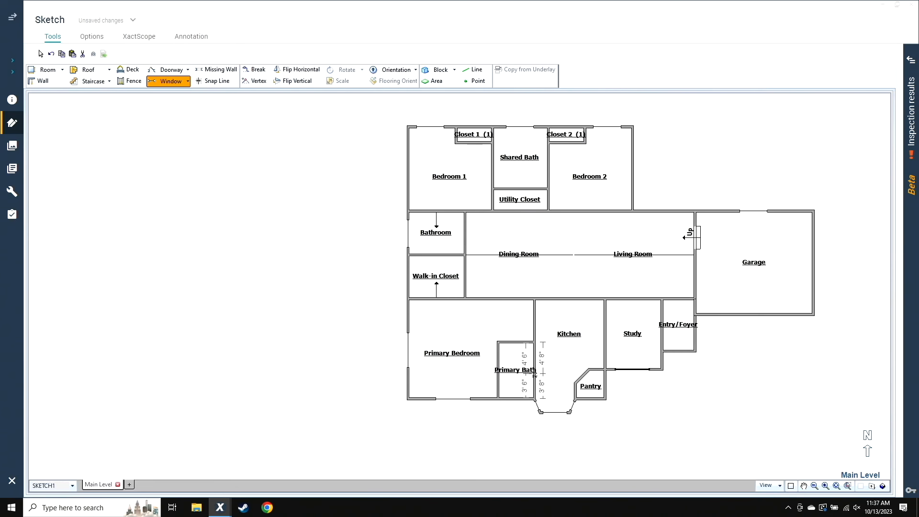
pyautogui.click(634, 172)
pyautogui.click(409, 169)
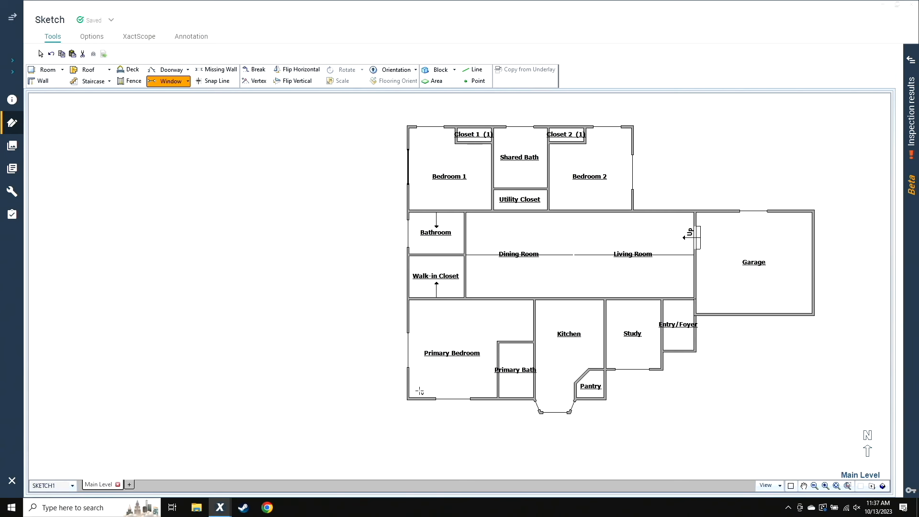
# Examine the whole house in 3D from several sides to check all the windows
pyautogui.press('Escape')
pyautogui.click(882, 486)
pyautogui.moveTo(400, 400)
pyautogui.mouseDown()
pyautogui.moveTo(543, 398)
pyautogui.moveTo(561, 414)
pyautogui.moveTo(467, 449)
pyautogui.mouseUp()
pyautogui.moveTo(739, 346); pyautogui.dragTo(605, 303)
pyautogui.moveTo(762, 348); pyautogui.dragTo(225, 338)
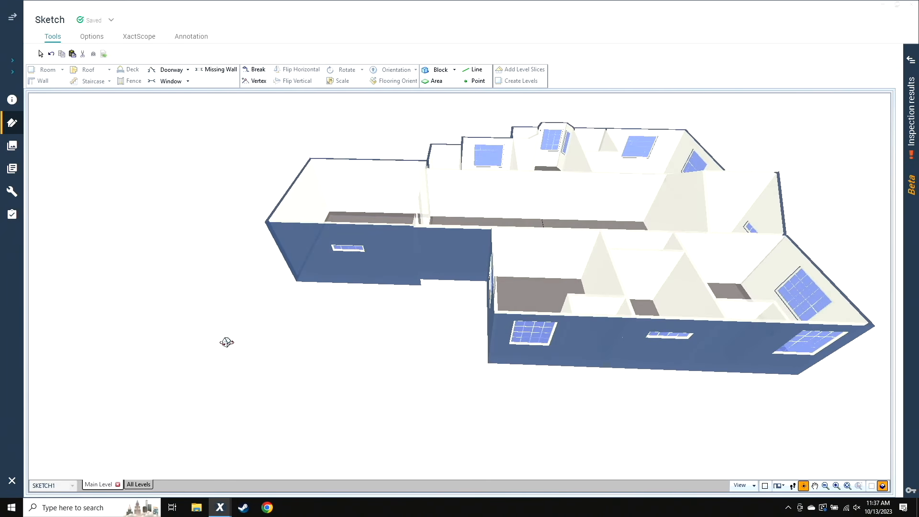
pyautogui.press('Escape')
# Draw a missing-wall opening about 5' wide in the wall between the Kitchen and the Dining Room
pyautogui.moveTo(754, 392); pyautogui.dragTo(650, 408, button='middle')
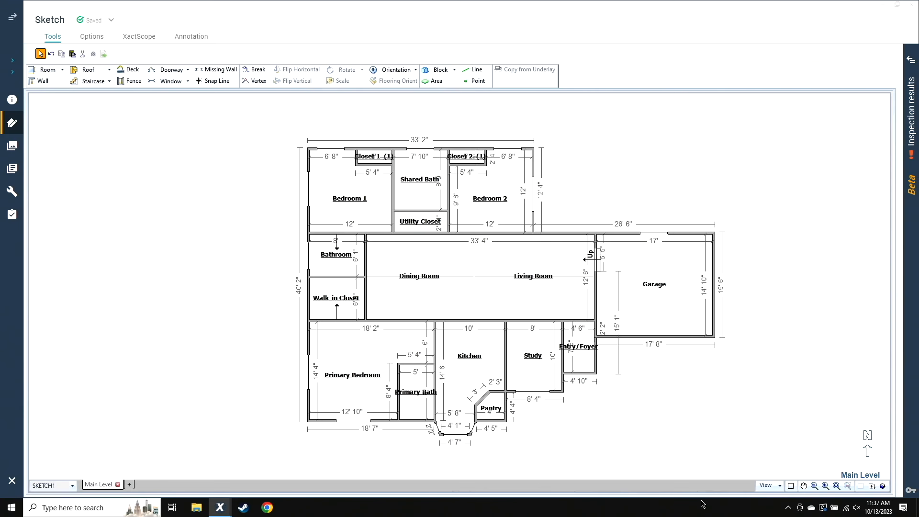
pyautogui.click(468, 375)
pyautogui.scroll(5, 471, 357)
pyautogui.click(456, 286)
pyautogui.click(458, 278)
pyautogui.press('m')
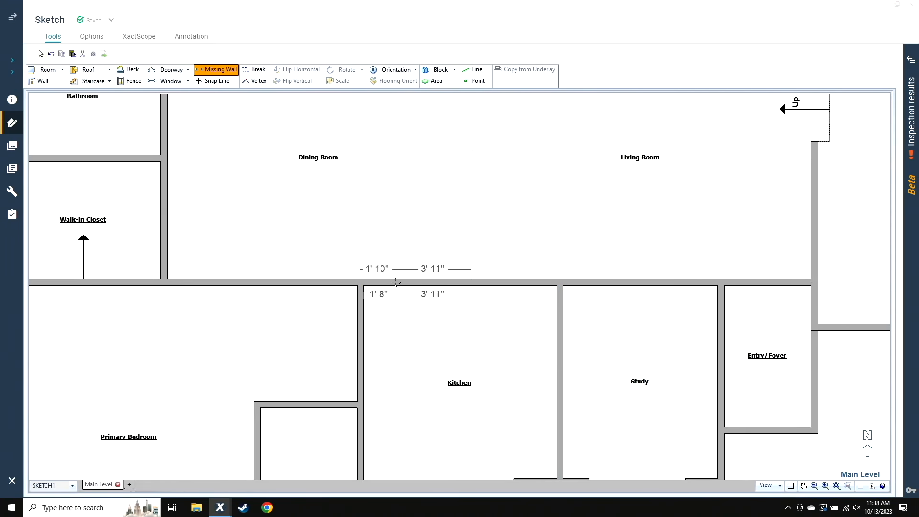
pyautogui.moveTo(375, 285); pyautogui.dragTo(479, 284)
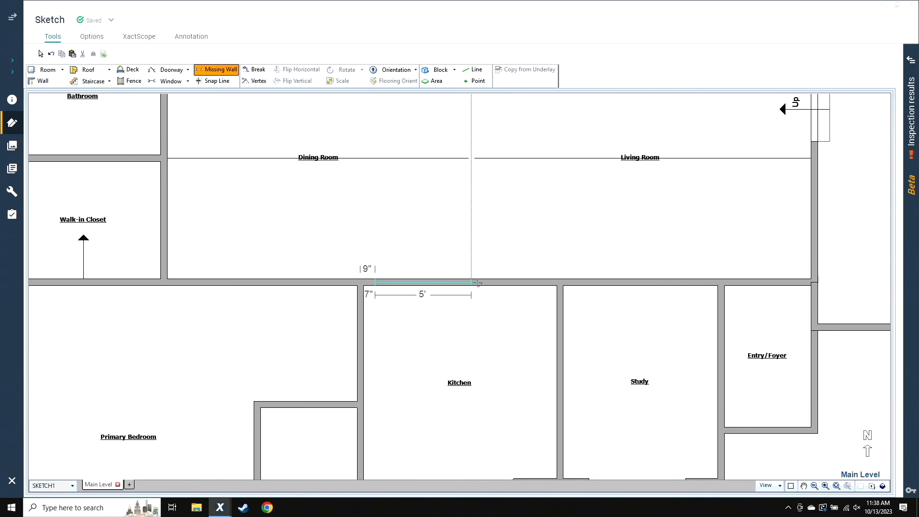
# Set the shape of the Kitchen's missing-wall opening to Flat Arch
pyautogui.click(505, 286)
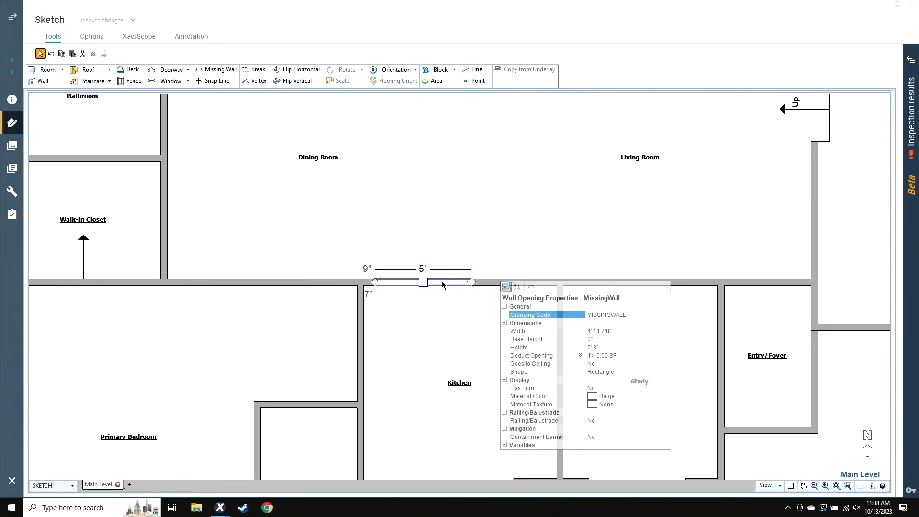
pyautogui.click(608, 372)
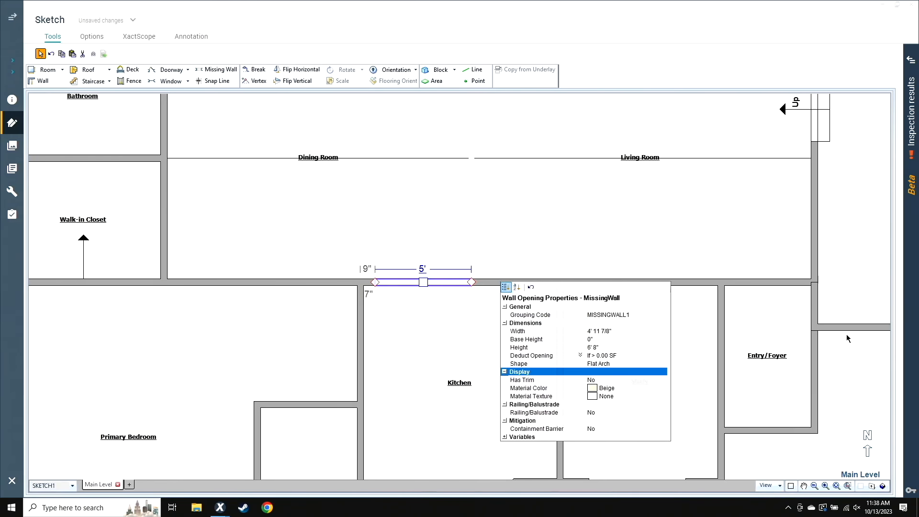
pyautogui.press('Escape')
# Examine the arched opening between the Kitchen and the Dining Room in 3D and return to the full plan
pyautogui.click(882, 486)
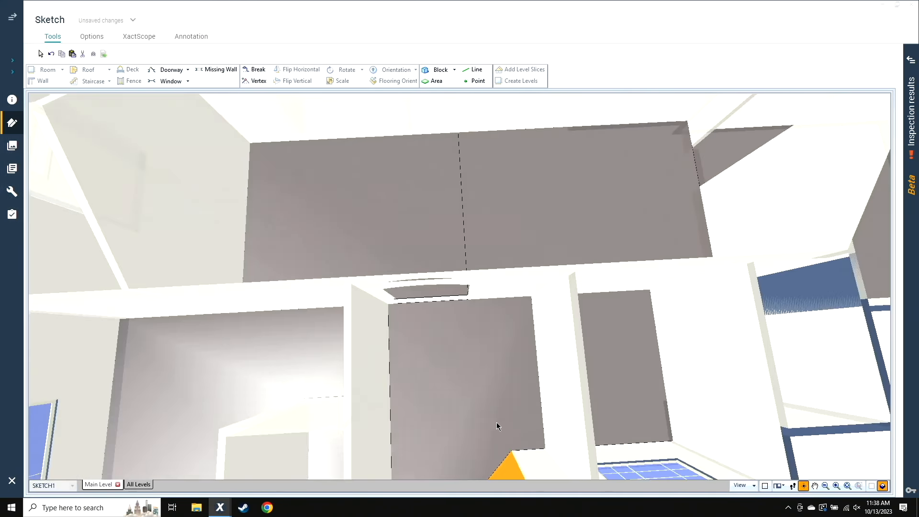
pyautogui.moveTo(498, 355); pyautogui.dragTo(440, 459)
pyautogui.moveTo(535, 381); pyautogui.dragTo(435, 313)
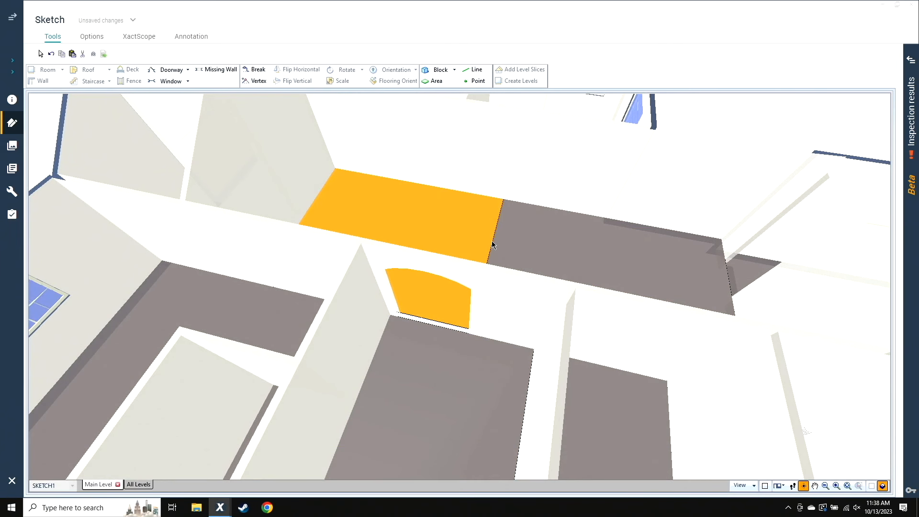
pyautogui.moveTo(489, 248); pyautogui.dragTo(453, 257)
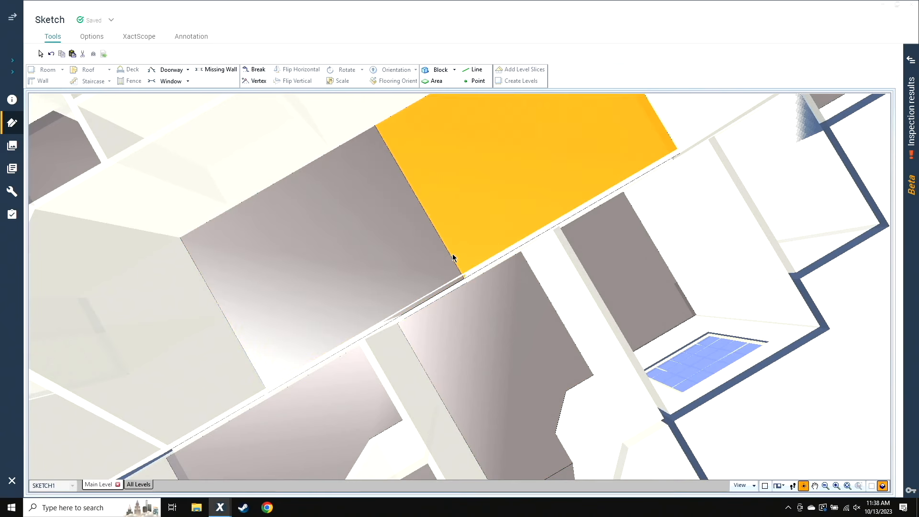
pyautogui.press('Escape')
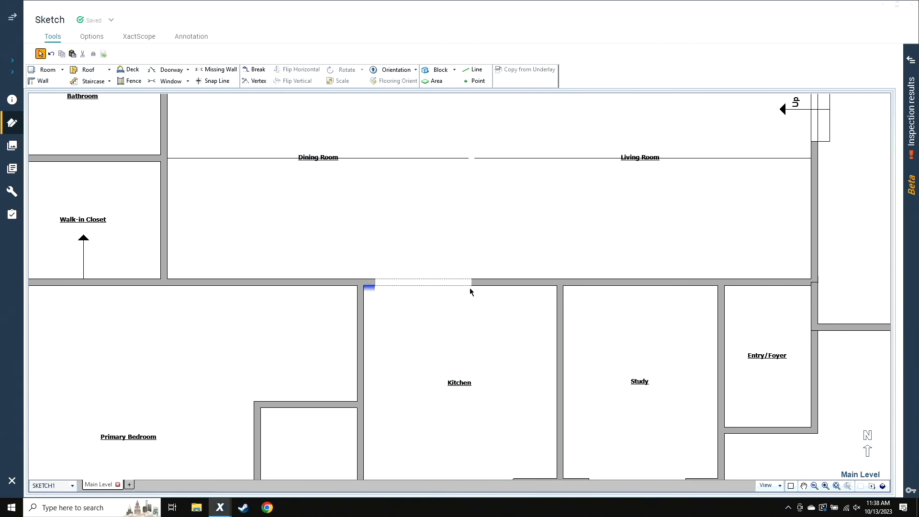
pyautogui.click(462, 283)
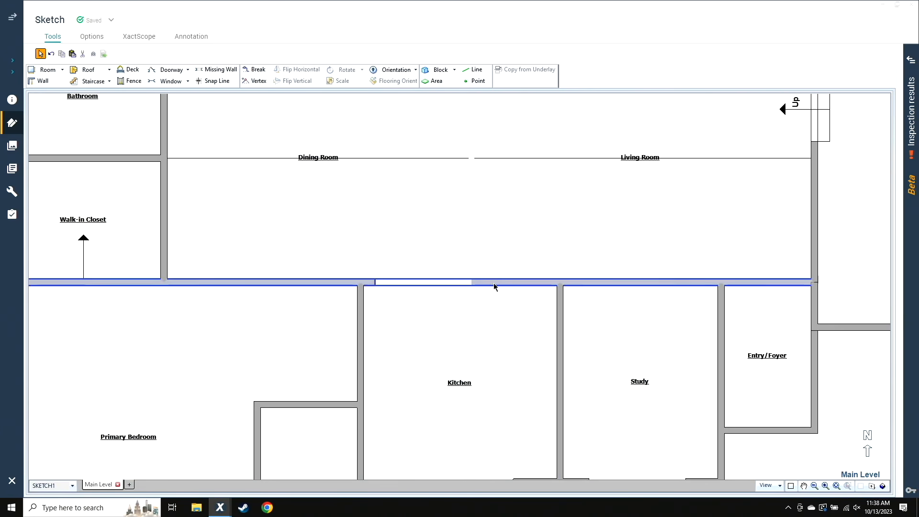
pyautogui.click(507, 280)
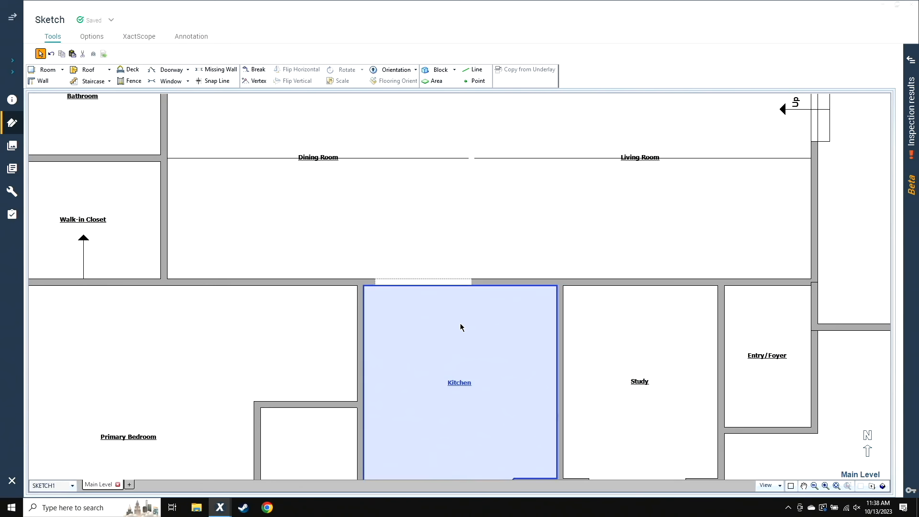
pyautogui.scroll(-4, 453, 327)
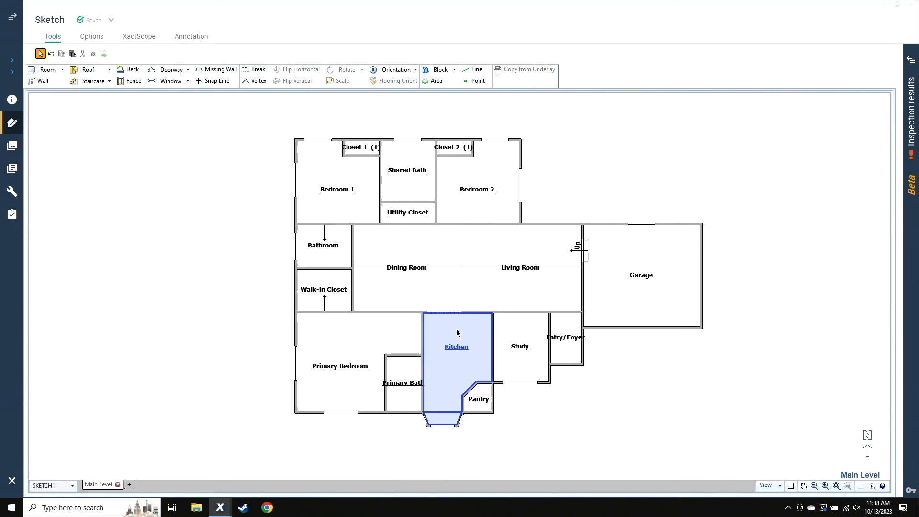
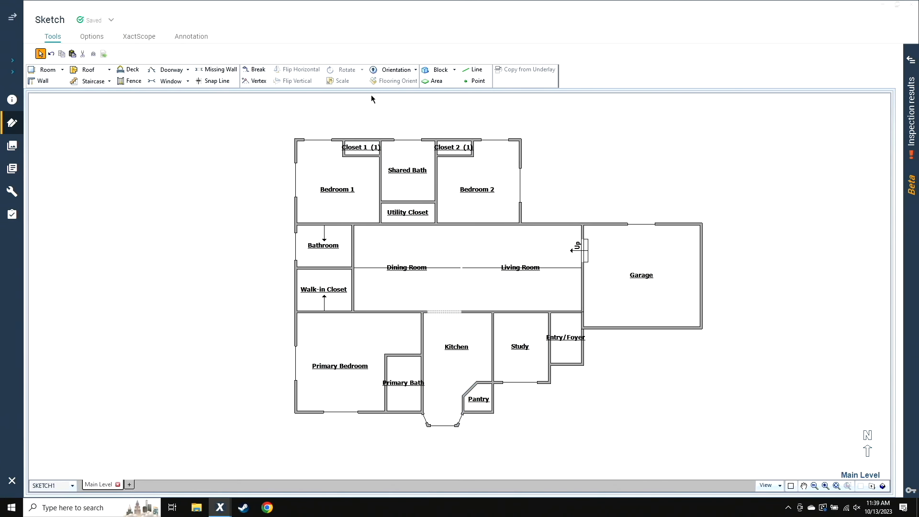
# Place doorways in the Shared Bath's west wall to Bedroom 1 and its east wall to Bedroom 2
pyautogui.press('d')
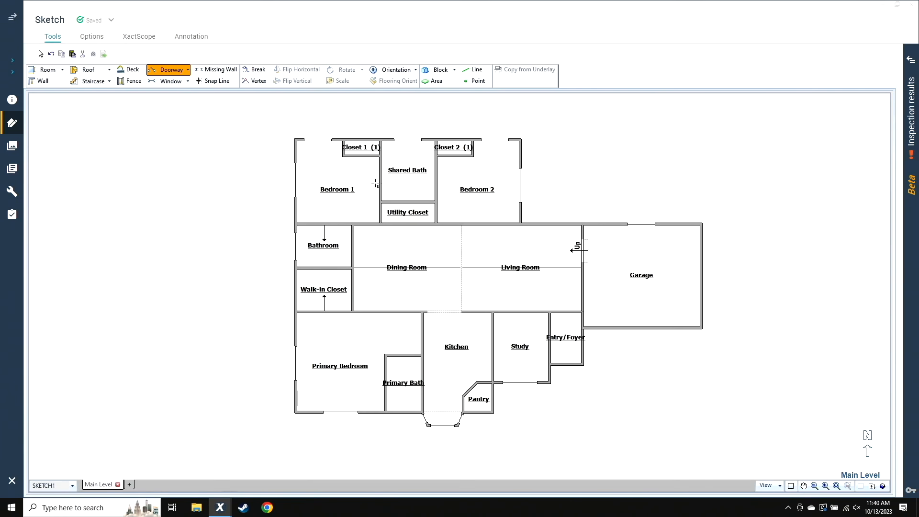
pyautogui.click(380, 184)
pyautogui.press('Escape')
pyautogui.press('ctrl')
pyautogui.press('ctrl')
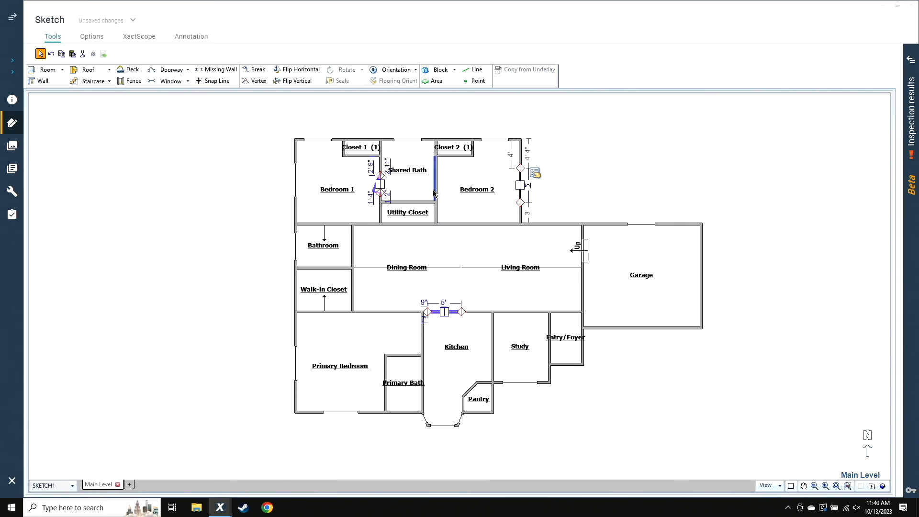
pyautogui.press('d')
pyautogui.click(436, 187)
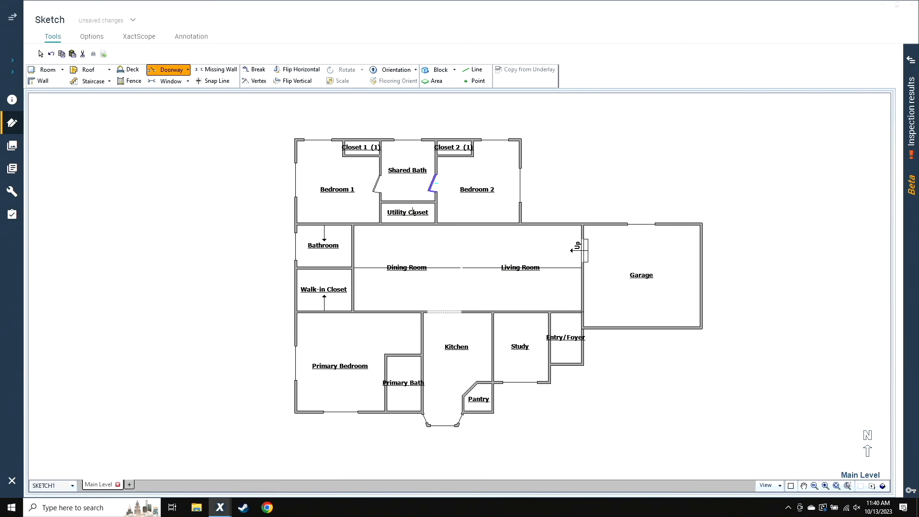
# Place doorways in the Utility Closet's south wall, the Bathroom's east wall and the Primary Bath's north wall
pyautogui.click(409, 224)
pyautogui.click(354, 248)
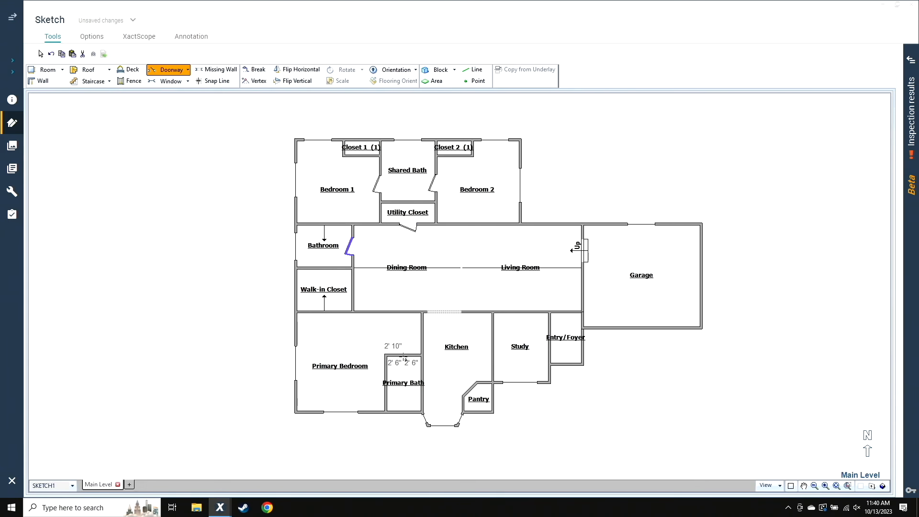
pyautogui.click(405, 354)
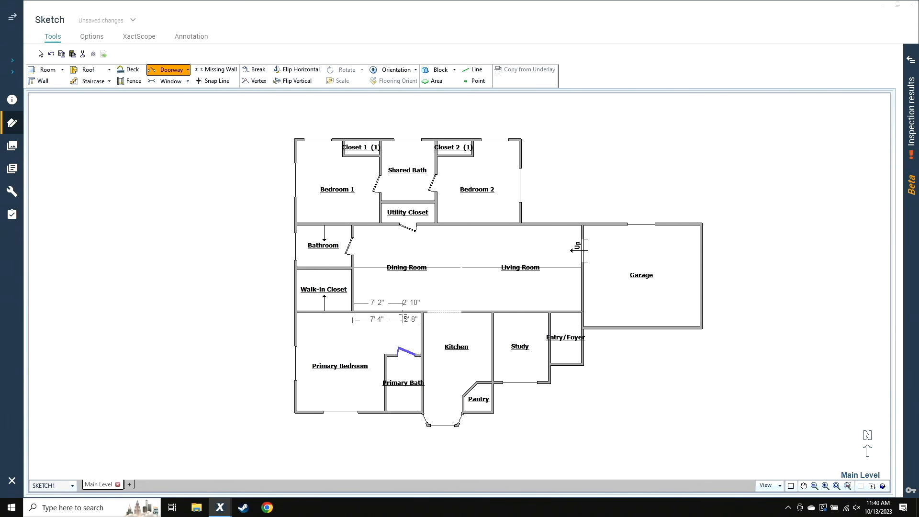
# Place doorways in the Primary Bedroom's north wall and in the south walls of Bedroom 1 and Bedroom 2
pyautogui.click(402, 314)
pyautogui.click(365, 226)
pyautogui.click(448, 224)
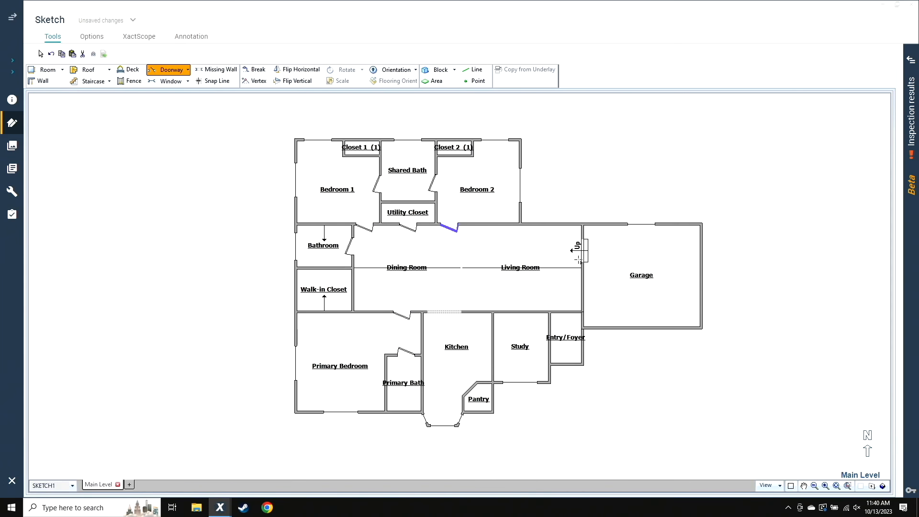
# Place a doorway at the middle of the staircase opening between the Living Room and the Garage
pyautogui.scroll(5, 581, 251)
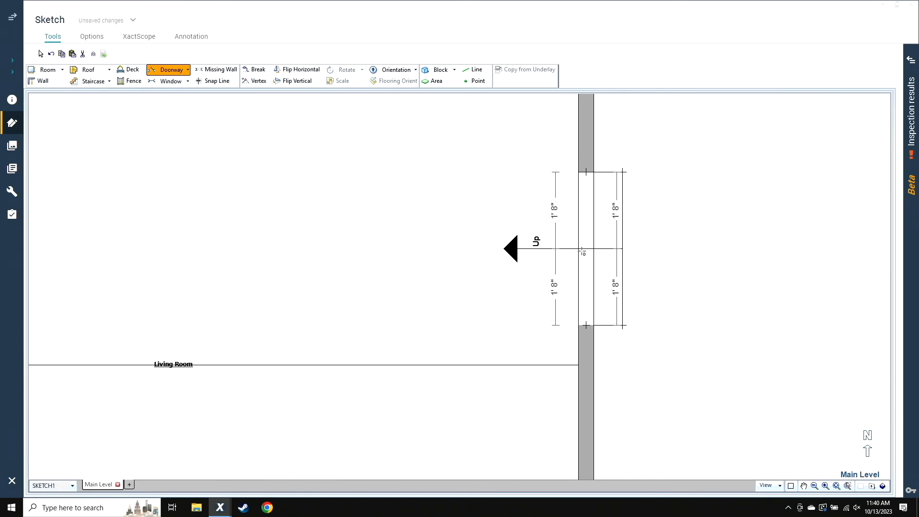
pyautogui.click(581, 251)
pyautogui.scroll(-8, 581, 252)
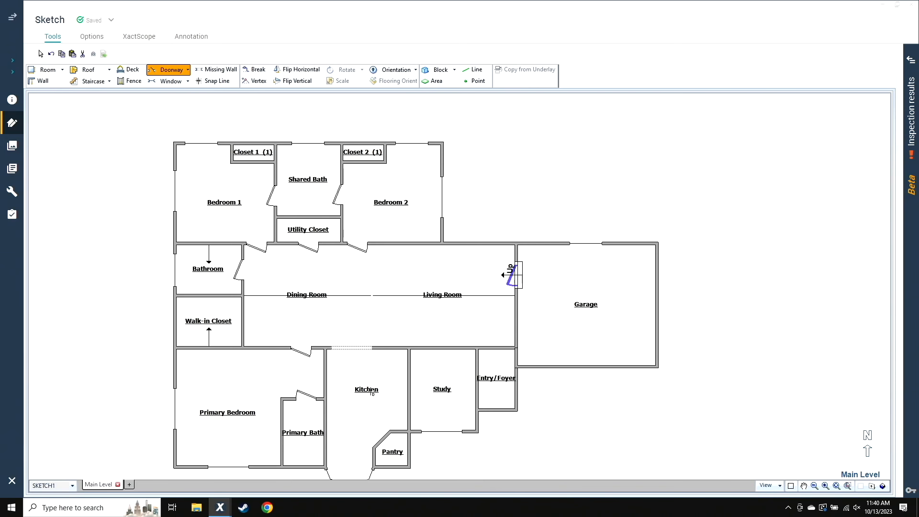
pyautogui.press('Escape')
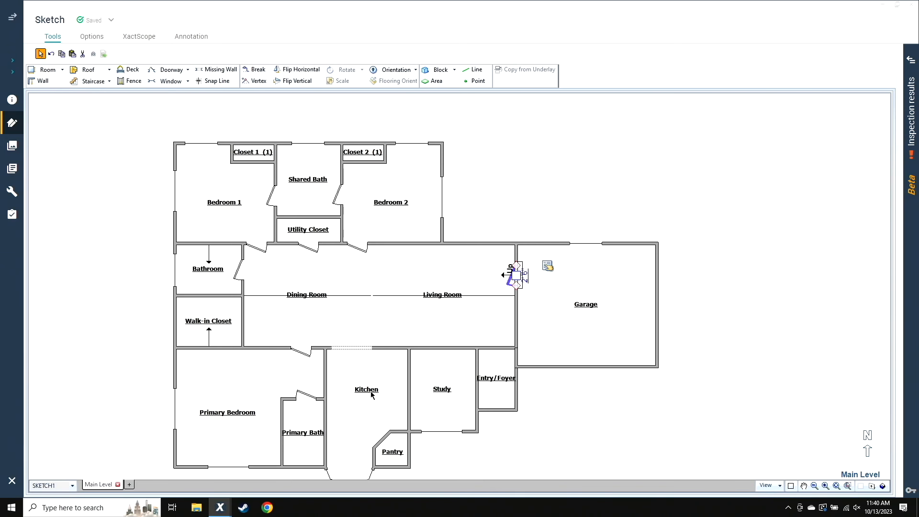
# Delete the wall section between the Living Room and the Entry/Foyer
pyautogui.click(495, 349)
pyautogui.press('Delete')
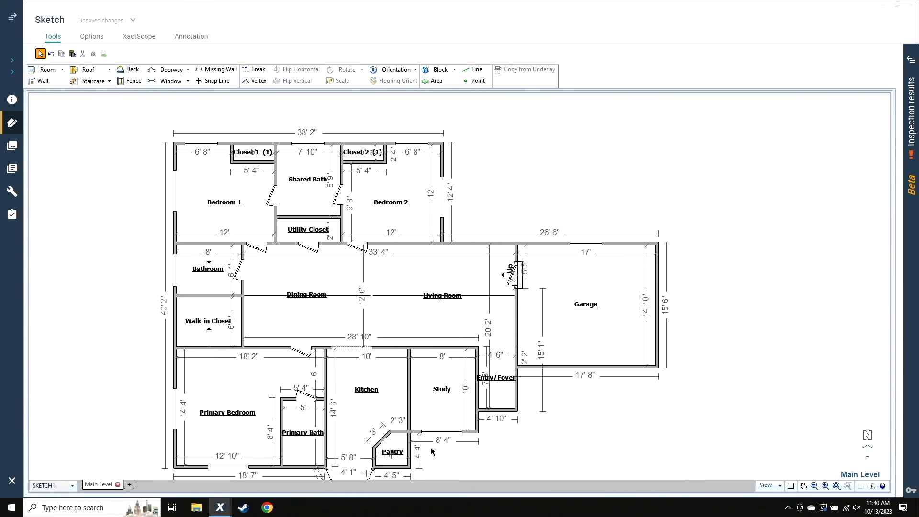
# Draw a doorway in the Entry/Foyer's south wall and set its width to 3'
pyautogui.scroll(4, 431, 447)
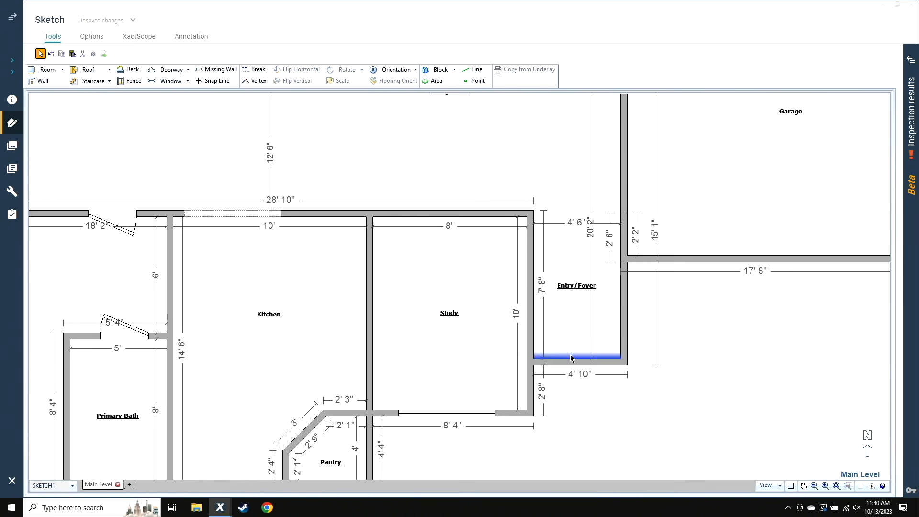
pyautogui.press('d')
pyautogui.moveTo(550, 361); pyautogui.dragTo(608, 362)
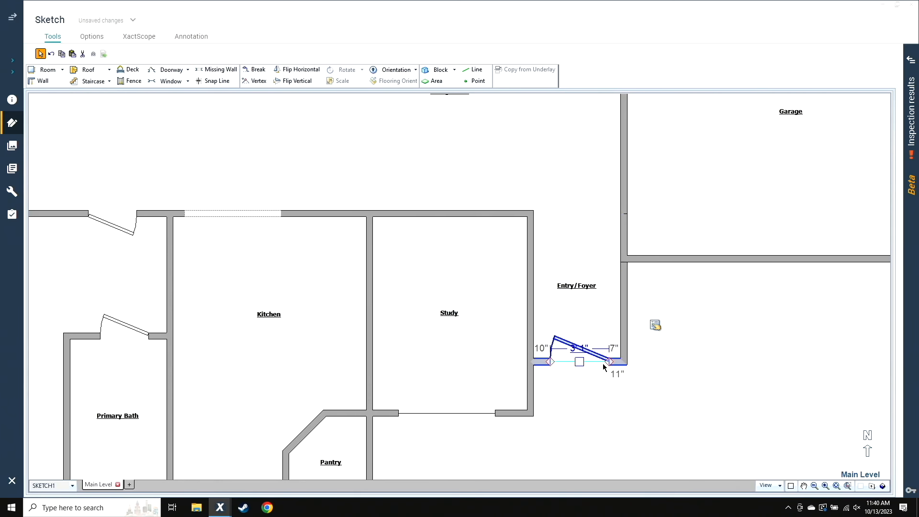
pyautogui.scroll(5, 579, 347)
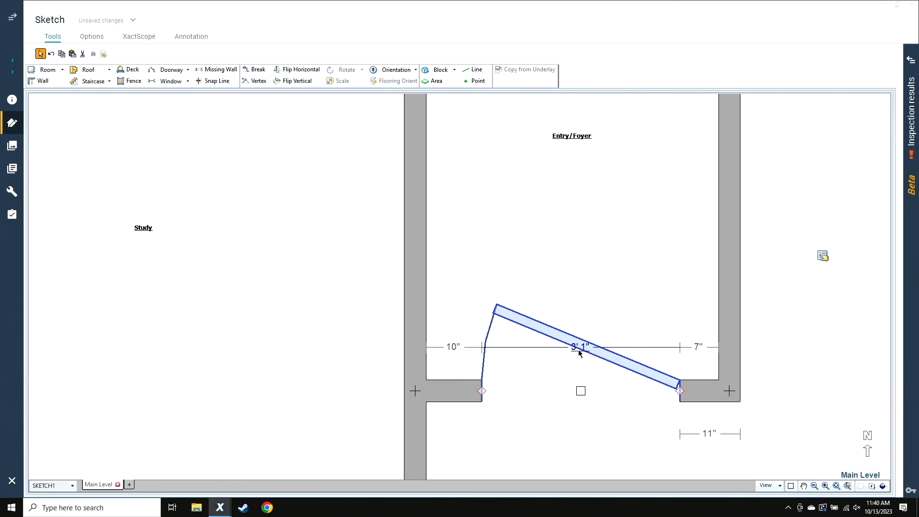
pyautogui.doubleClick(579, 348)
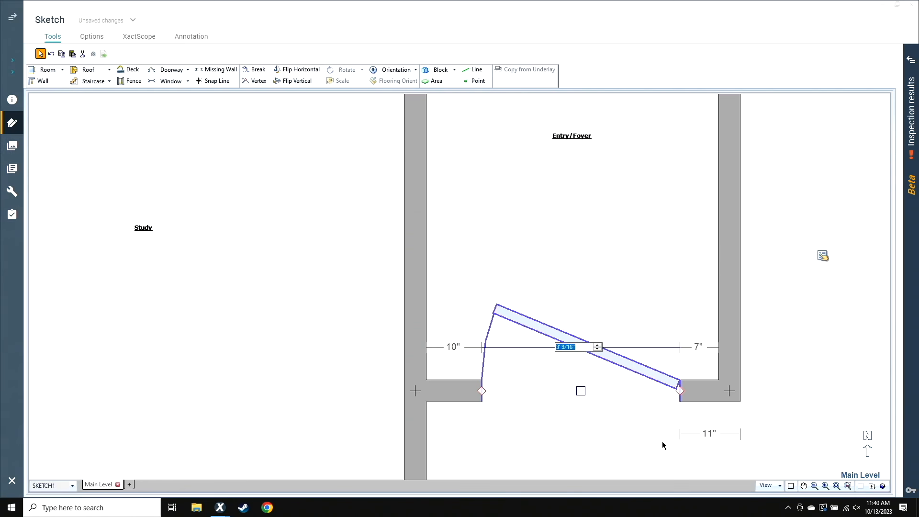
pyautogui.write('3')
pyautogui.press('Return')
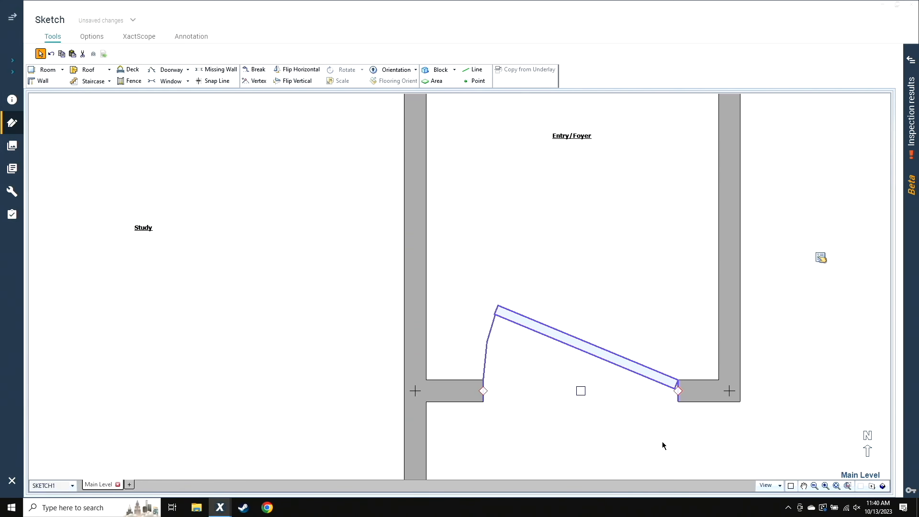
# Draw an Overhead doorway about 7' wide in the Garage's south wall, starting 1' from its west wall, and flip it vertically
pyautogui.scroll(-5, 665, 443)
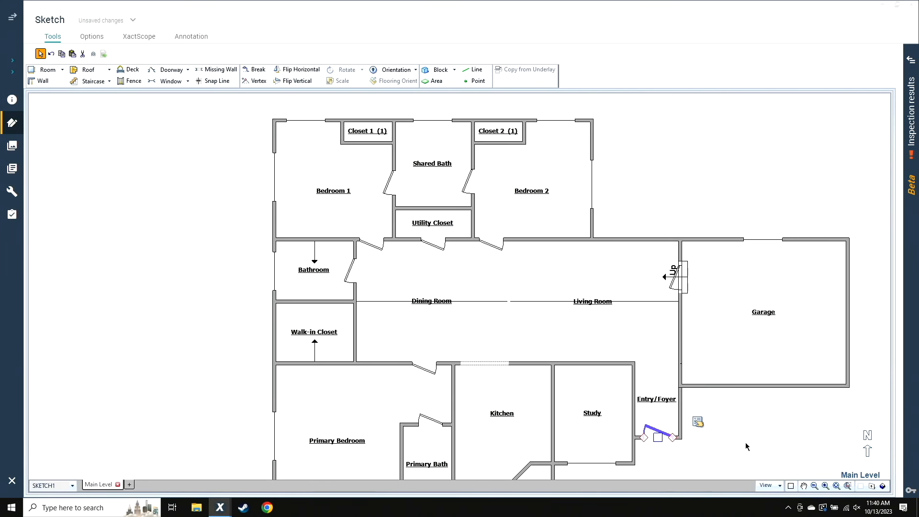
pyautogui.scroll(2, 761, 425)
pyautogui.scroll(3, 572, 222)
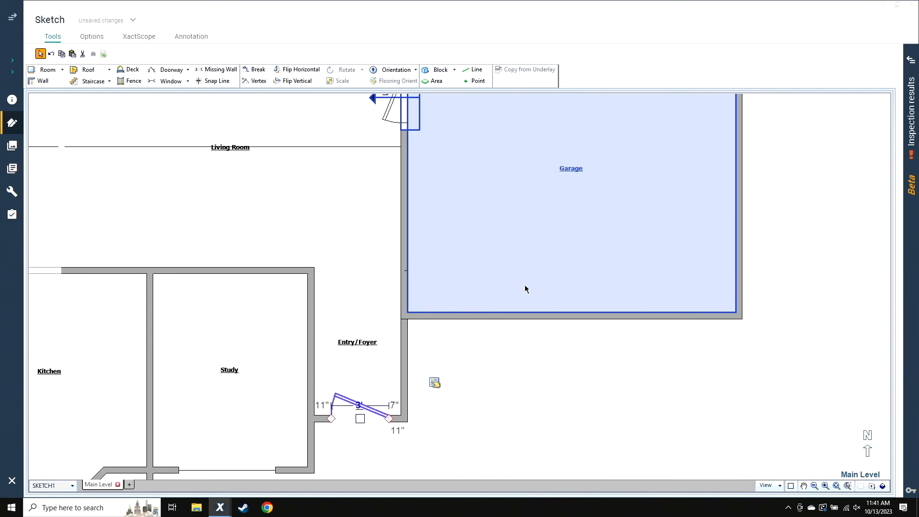
pyautogui.click(187, 71)
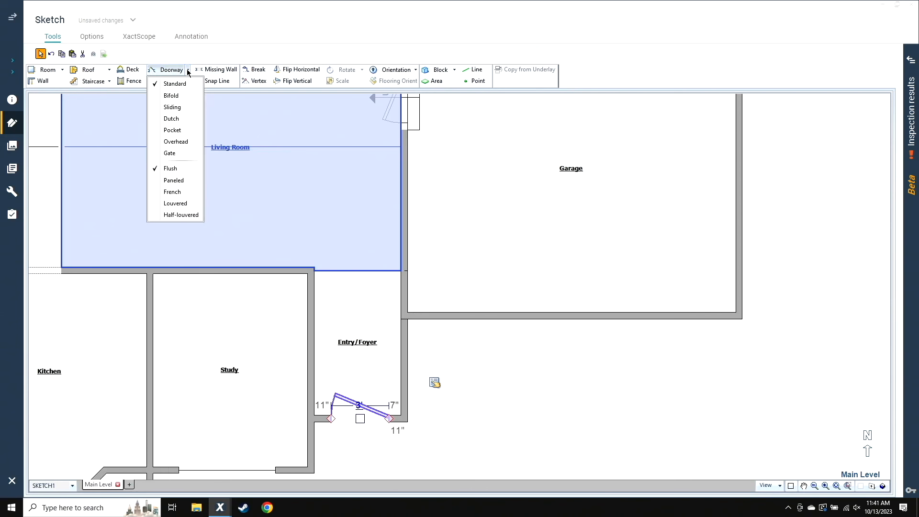
pyautogui.click(185, 142)
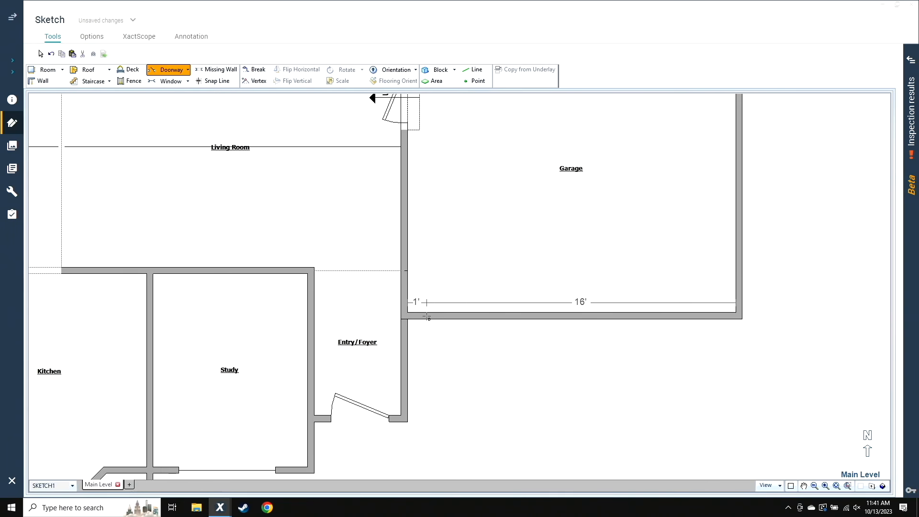
pyautogui.moveTo(426, 316); pyautogui.dragTo(567, 324)
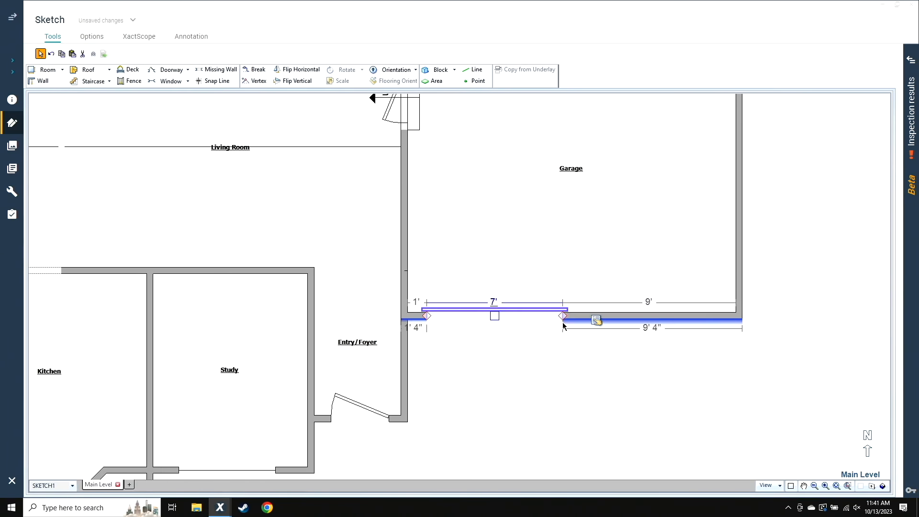
pyautogui.click(300, 81)
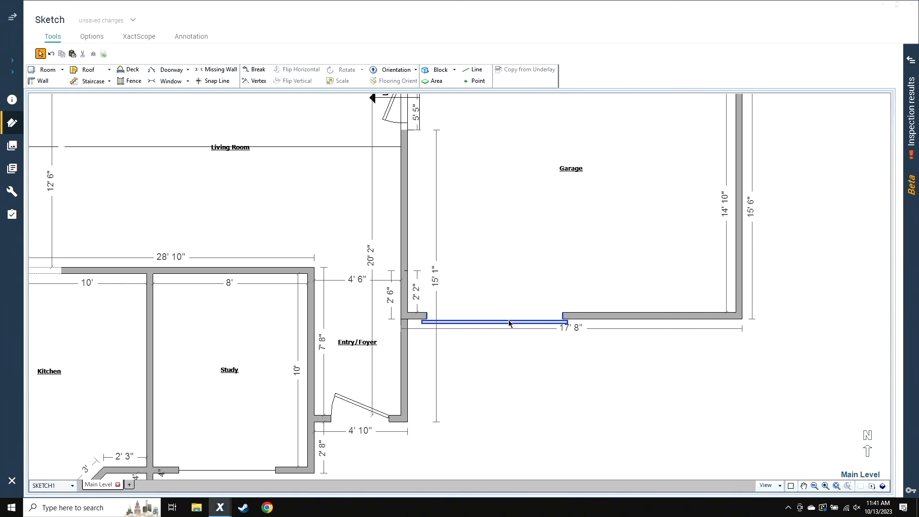
pyautogui.rightClick(509, 322)
pyautogui.click(547, 335)
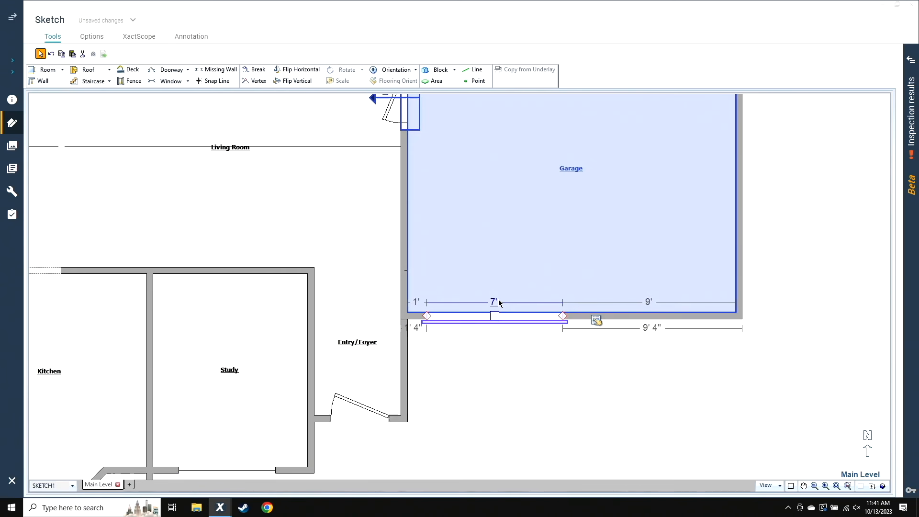
# Copy the Garage's 7' overhead door to the east part of the same south wall and shift the copy slightly west
pyautogui.click(494, 302)
pyautogui.press('Escape')
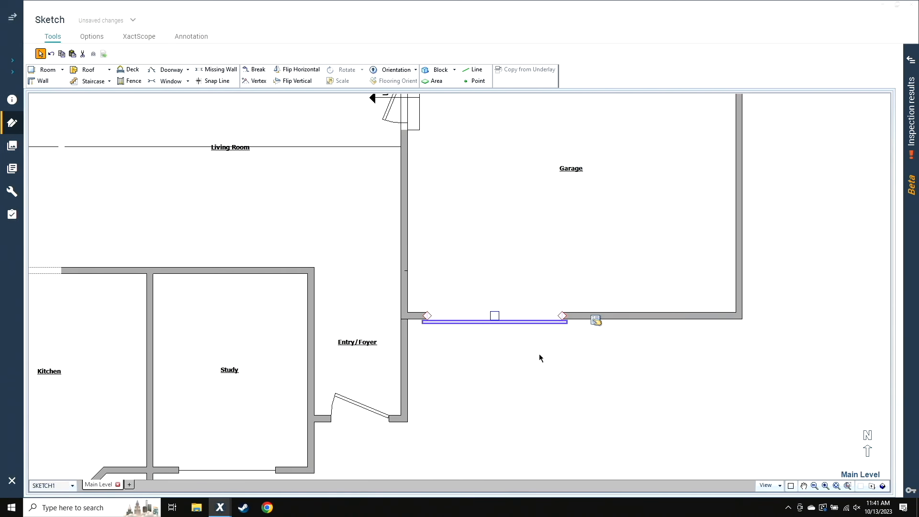
pyautogui.rightClick(532, 318)
pyautogui.click(555, 332)
pyautogui.rightClick(574, 355)
pyautogui.click(597, 350)
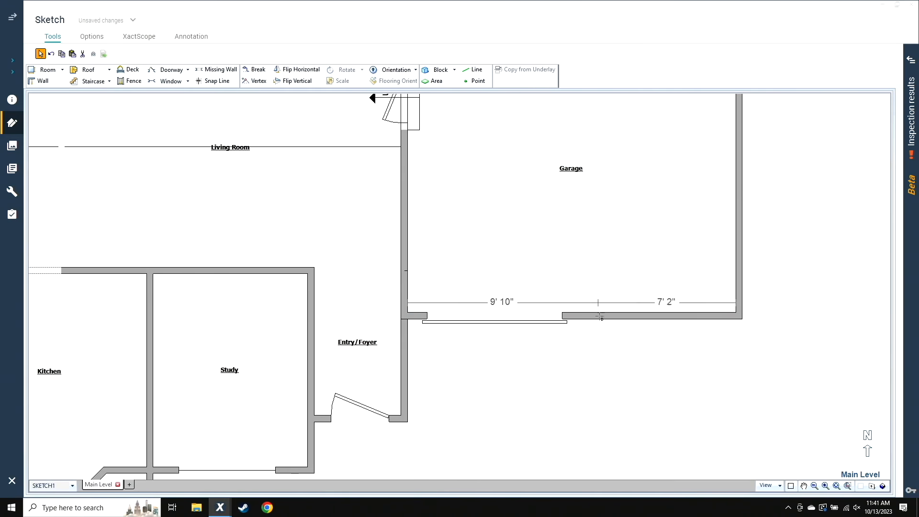
pyautogui.click(663, 315)
pyautogui.click(574, 416)
pyautogui.click(656, 320)
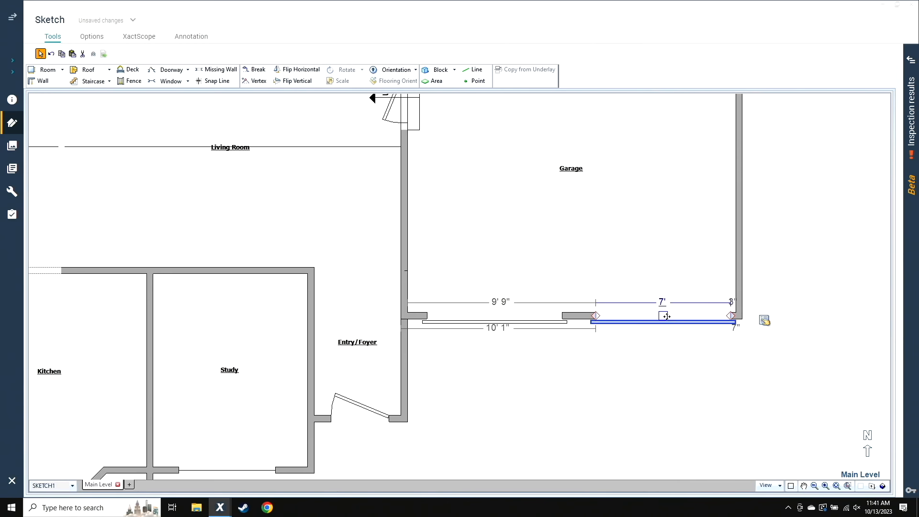
pyautogui.moveTo(657, 316); pyautogui.dragTo(656, 316)
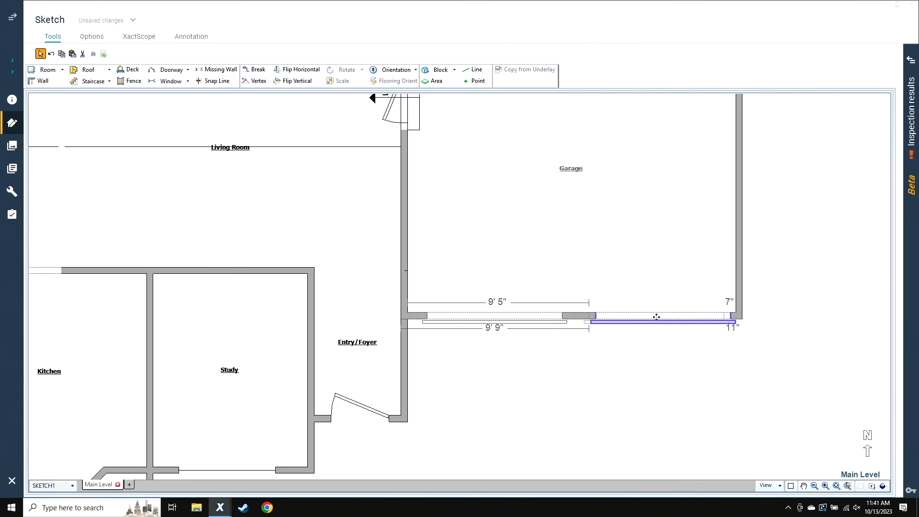
pyautogui.click(596, 394)
pyautogui.scroll(-2, 595, 397)
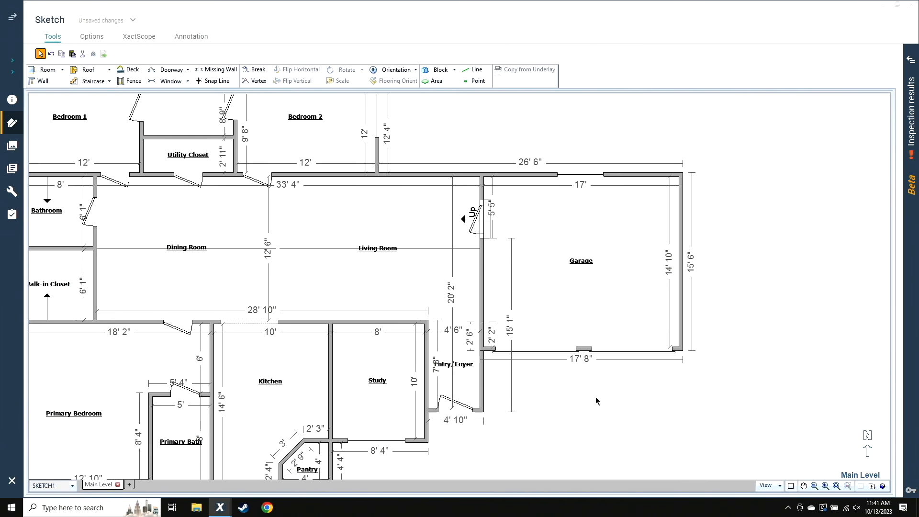
# Examine the two overhead doors of the Garage in the 3D view and return to the floor plan
pyautogui.click(883, 485)
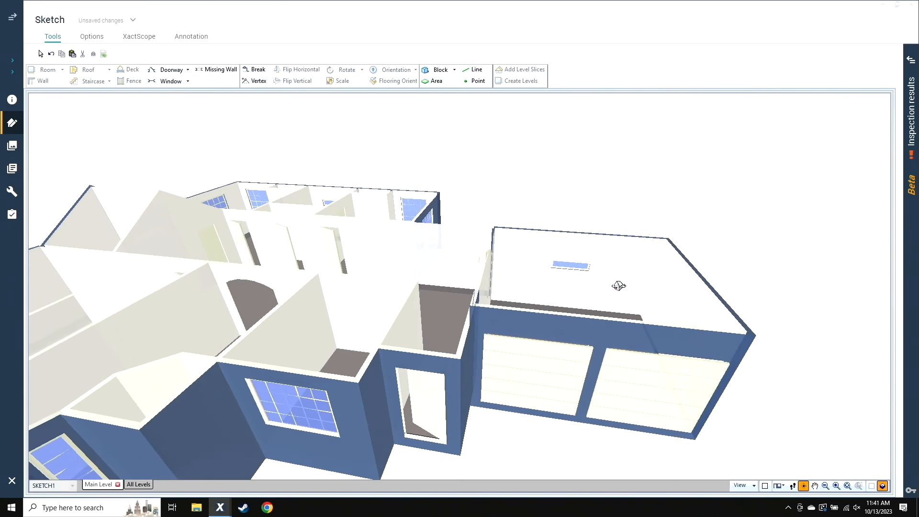
pyautogui.moveTo(778, 402); pyautogui.dragTo(765, 415)
pyautogui.click(882, 485)
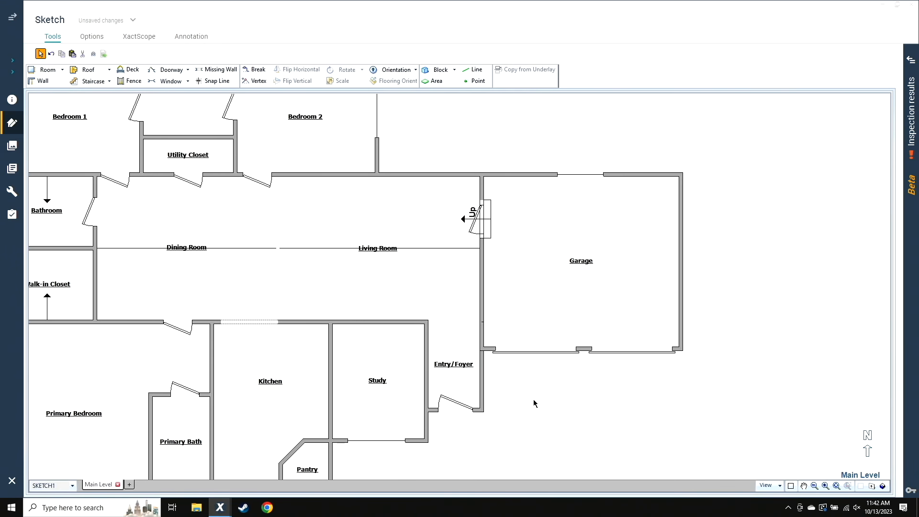
# Draw a Sliding doorway in the Living Room's north wall between Bedroom 2 and the Garage, and set its width to 5'
pyautogui.click(175, 103)
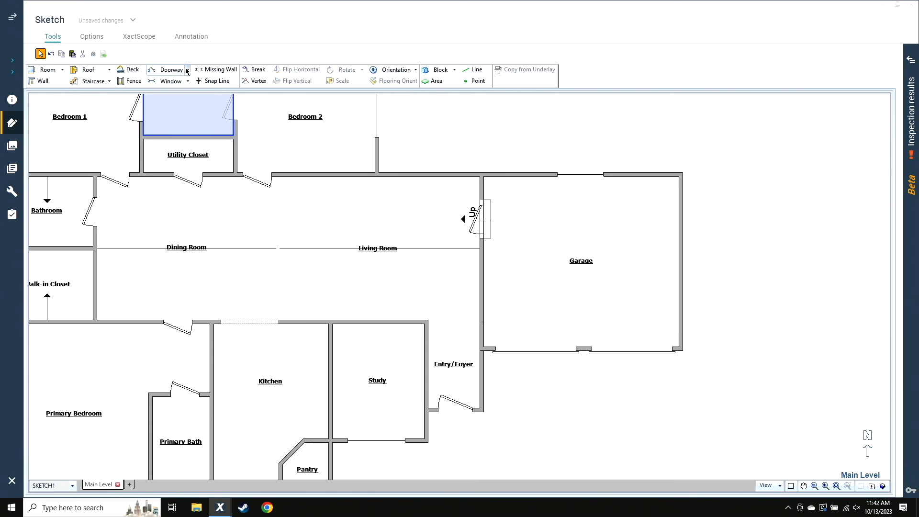
pyautogui.click(187, 70)
pyautogui.click(183, 107)
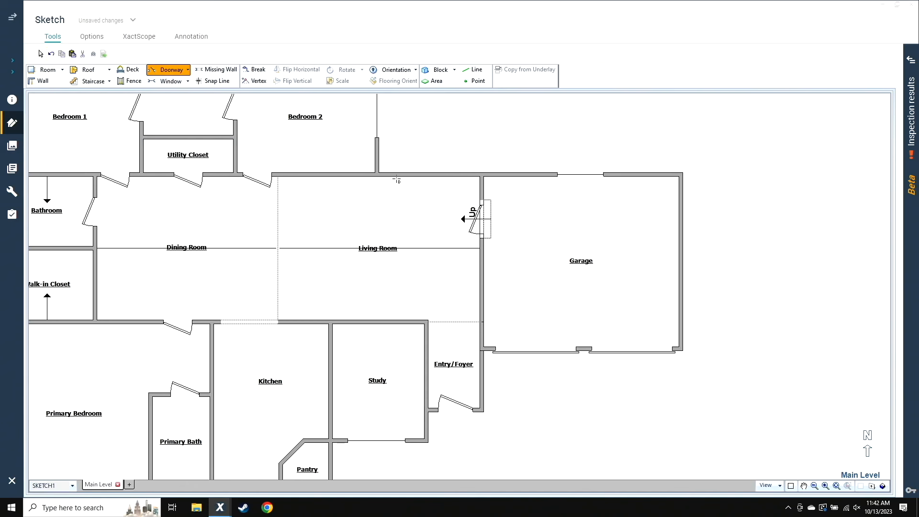
pyautogui.click(441, 182)
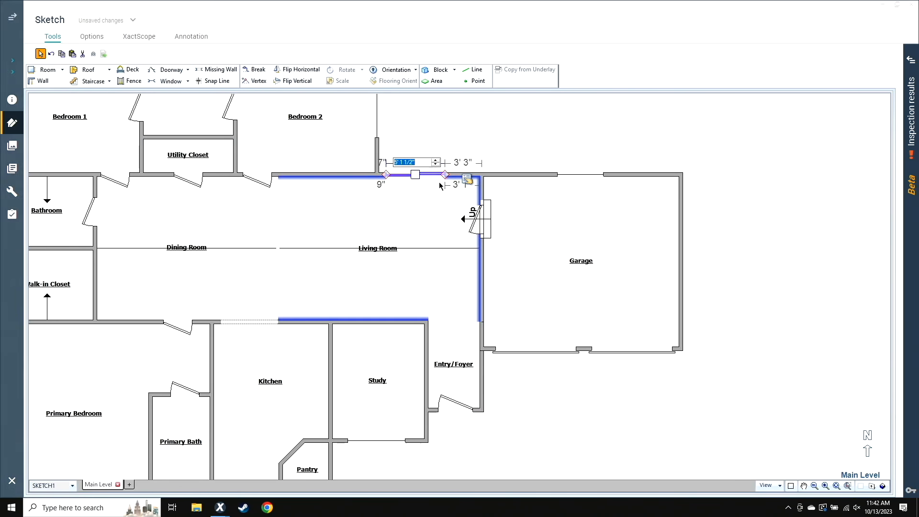
pyautogui.write('5')
pyautogui.press('Return')
pyautogui.click(445, 151)
pyautogui.scroll(3, 446, 153)
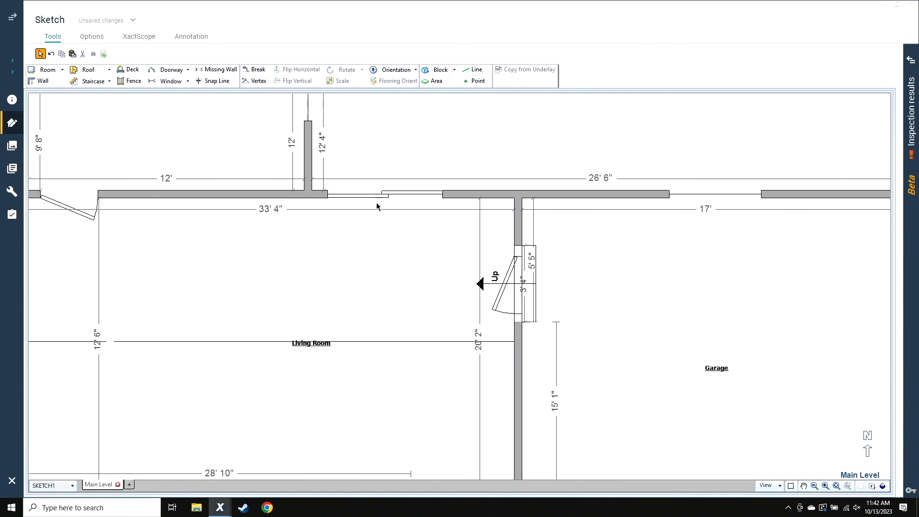
# Inspect the Living Room's sliding door and the surrounding rooms in the 3D view, and return to the floor plan
pyautogui.click(689, 389)
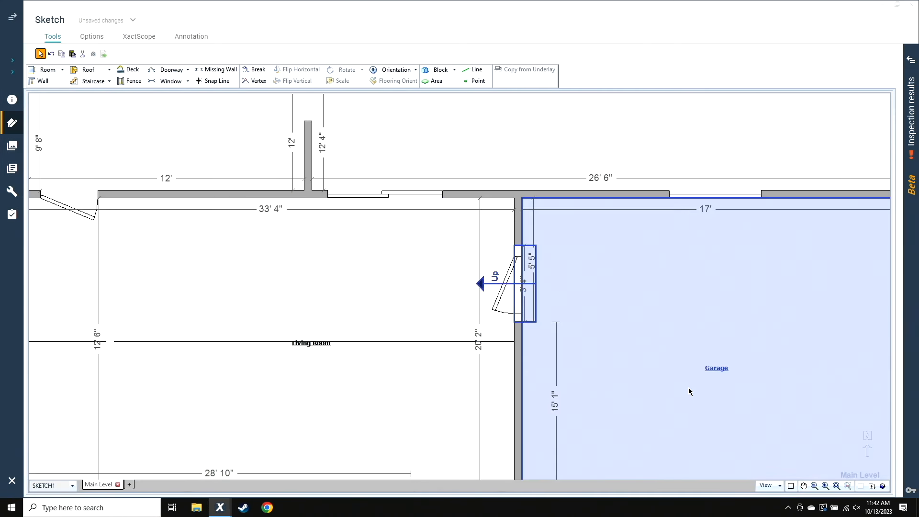
pyautogui.click(882, 486)
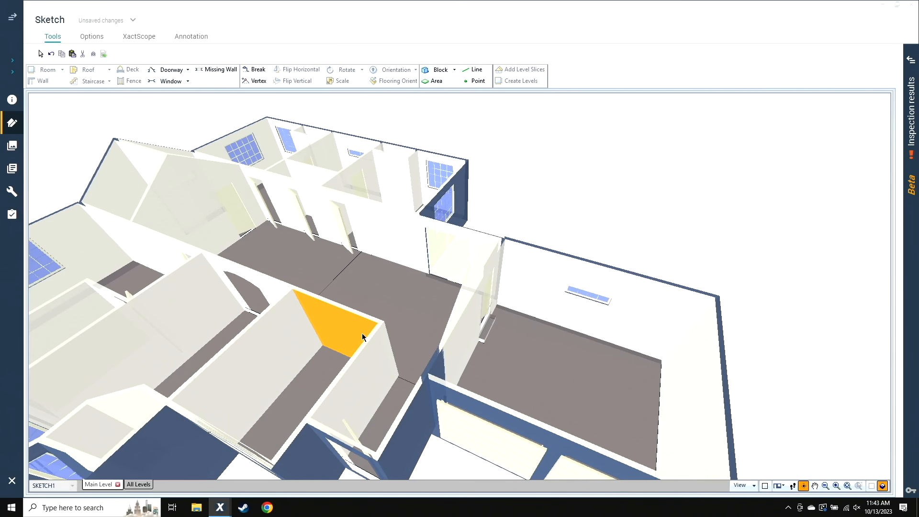
pyautogui.press('Escape')
# Draw a sliding doorway about 3' 10" wide in the south wall of Closet 1 and open its properties
pyautogui.scroll(-3, 260, 344)
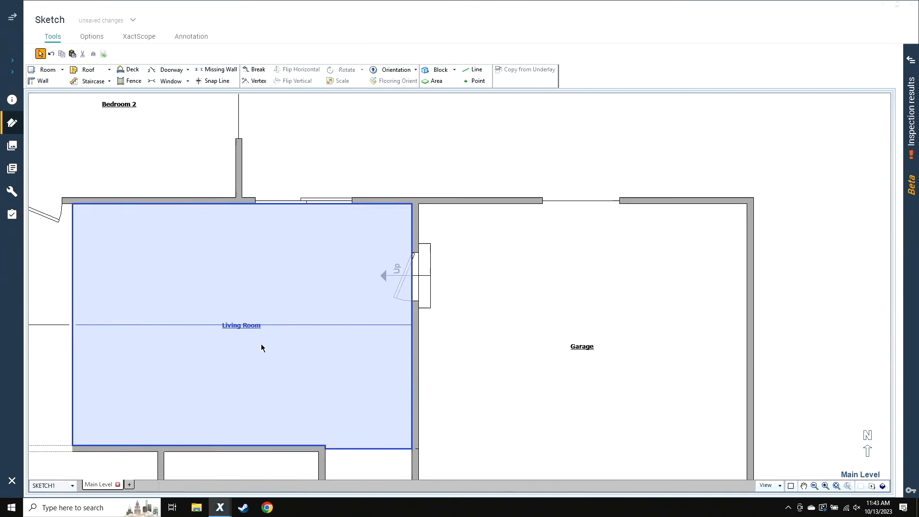
pyautogui.moveTo(244, 353); pyautogui.dragTo(646, 406, button='middle')
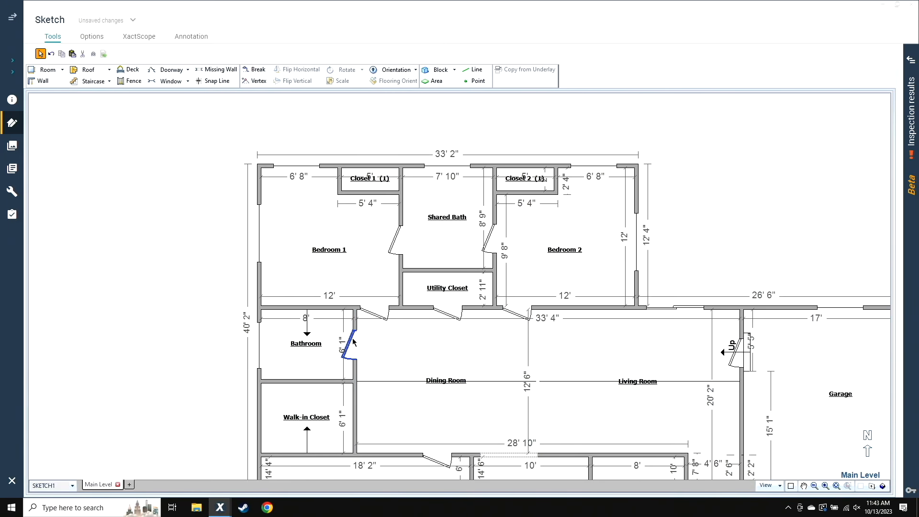
pyautogui.scroll(5, 395, 198)
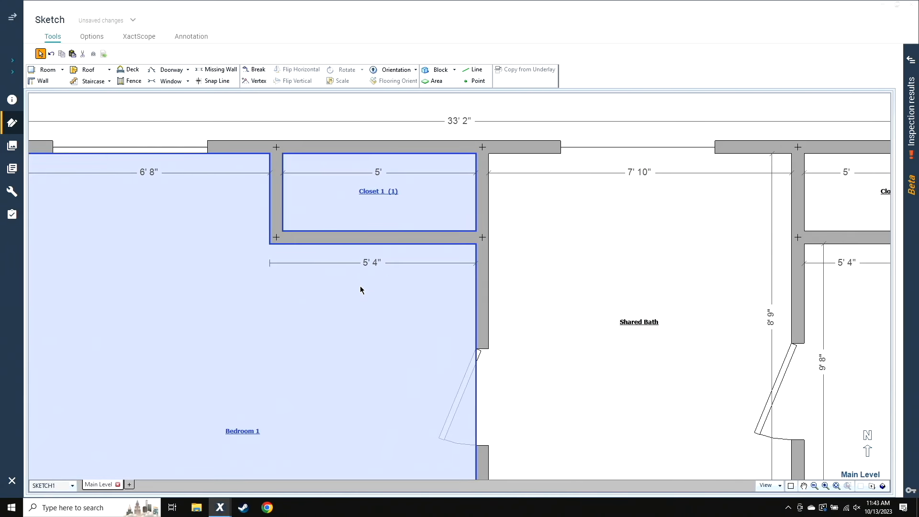
pyautogui.press('d')
pyautogui.moveTo(303, 238); pyautogui.dragTo(452, 237)
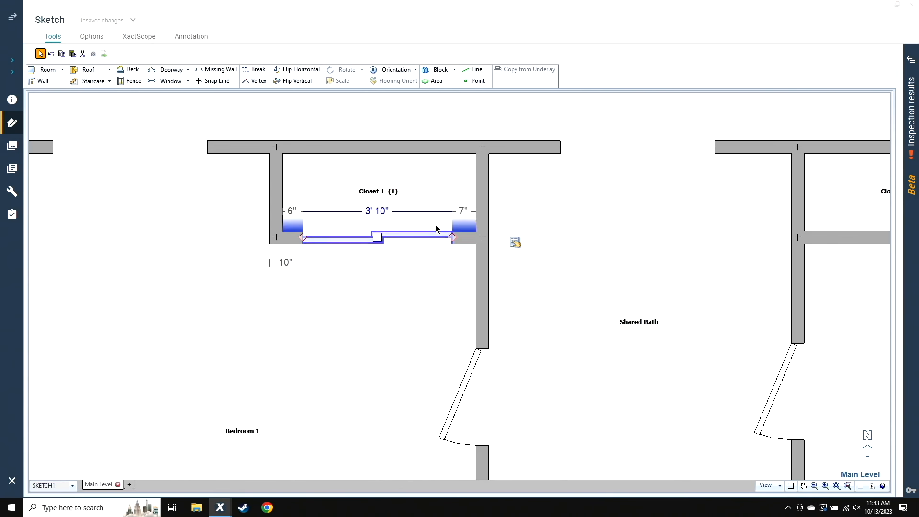
pyautogui.doubleClick(412, 238)
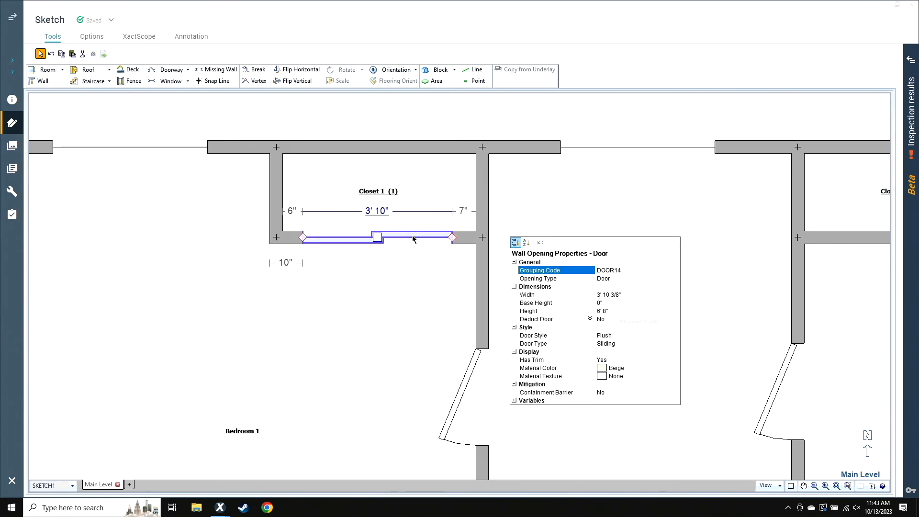
# Change the Closet 1 door's type to Bifold and set its width to 3'
pyautogui.click(613, 343)
pyautogui.press('Tab')
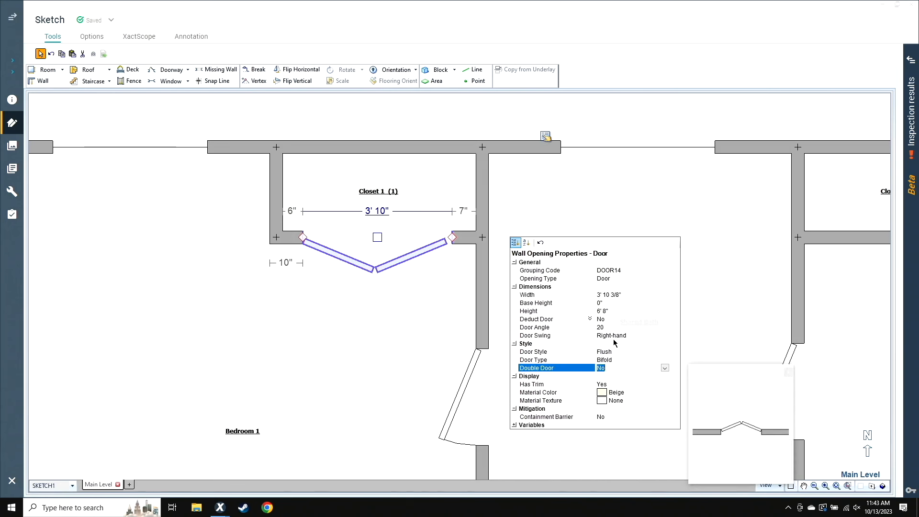
pyautogui.click(600, 295)
pyautogui.write("3'")
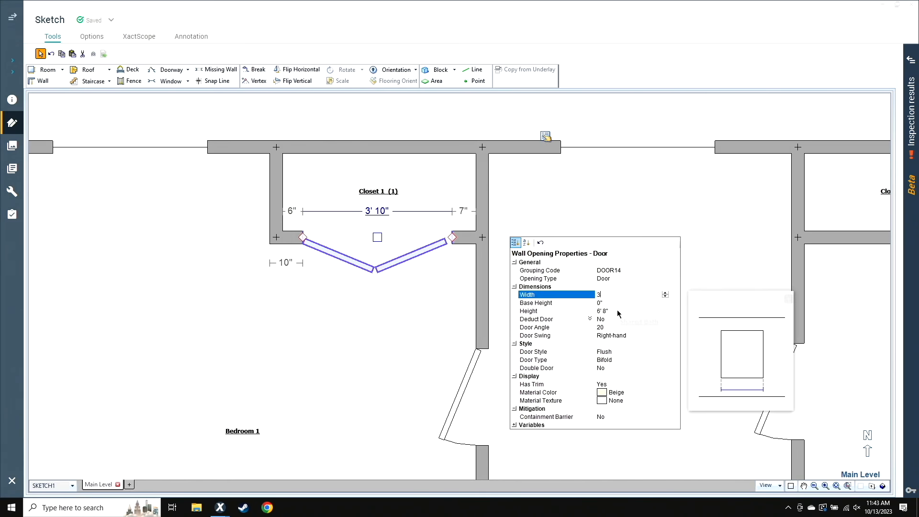
pyautogui.press('Tab')
pyautogui.click(402, 329)
# Try to copy Closet 1's bifold door to the south wall of Closet 2
pyautogui.click(400, 253)
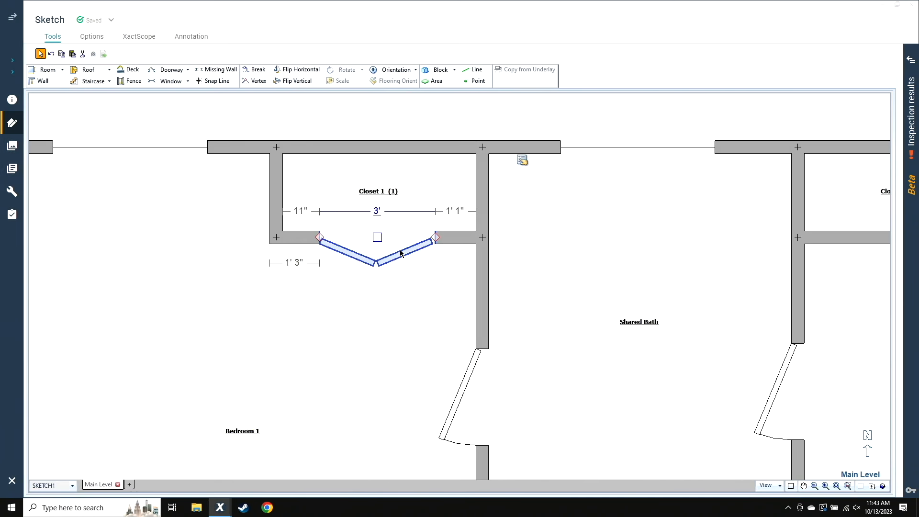
pyautogui.rightClick(403, 259)
pyautogui.click(416, 271)
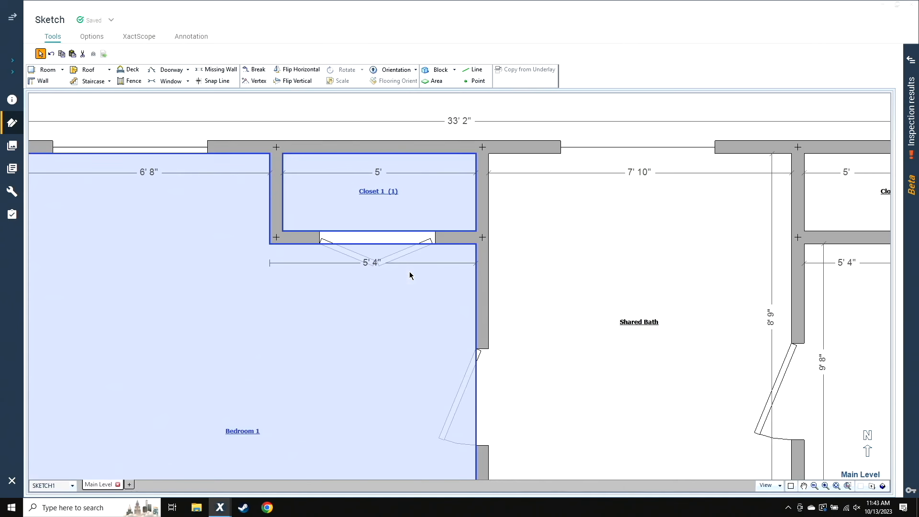
pyautogui.press('Tab')
pyautogui.press('Tab')
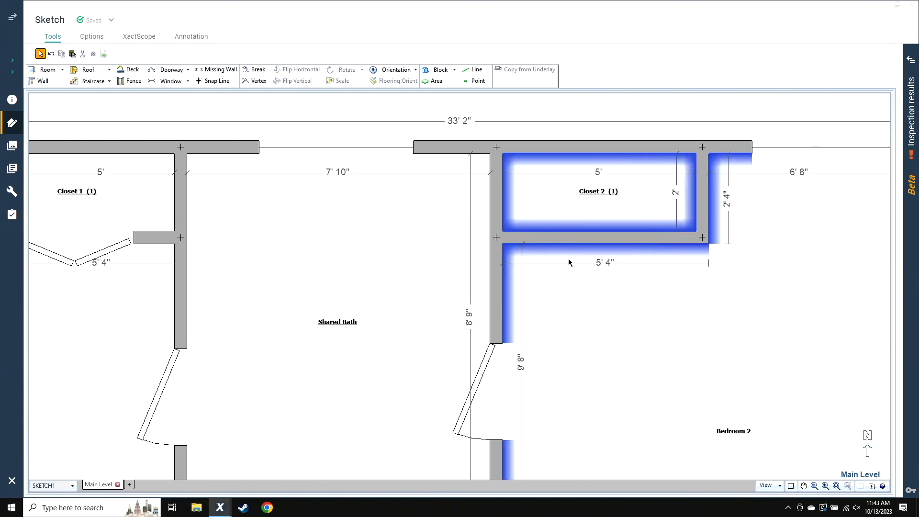
pyautogui.rightClick(585, 270)
pyautogui.click(593, 280)
# Copy Closet 1's bifold door to the middle of Closet 2's south wall and flip it vertically to open into Bedroom 2
pyautogui.click(92, 261)
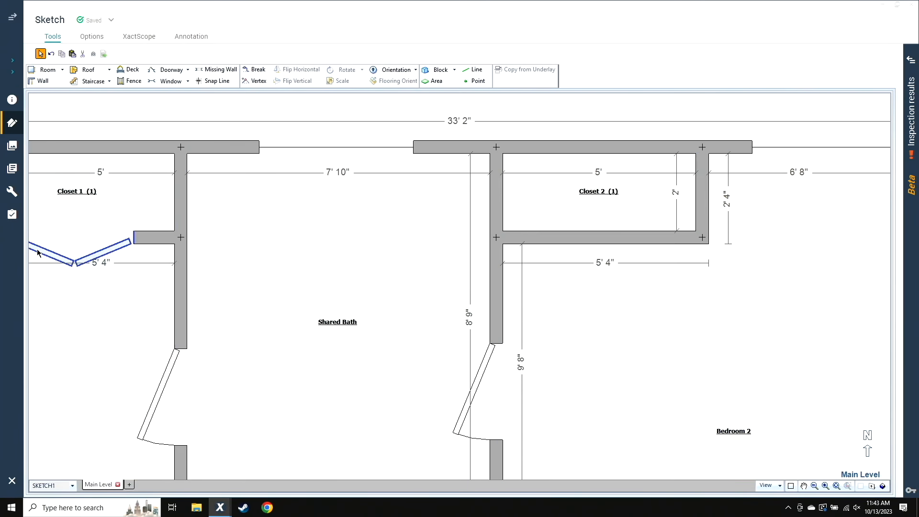
pyautogui.rightClick(93, 261)
pyautogui.click(102, 272)
pyautogui.click(651, 237)
pyautogui.rightClick(654, 219)
pyautogui.click(668, 238)
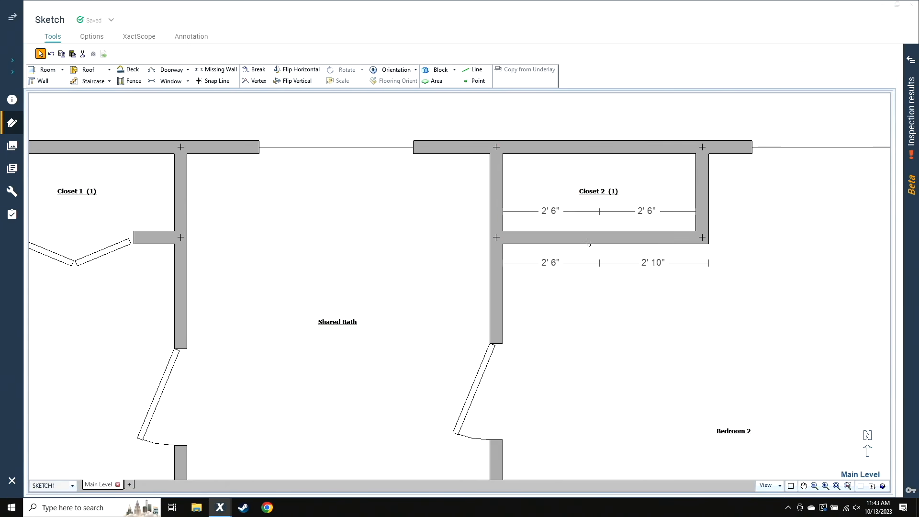
pyautogui.click(634, 225)
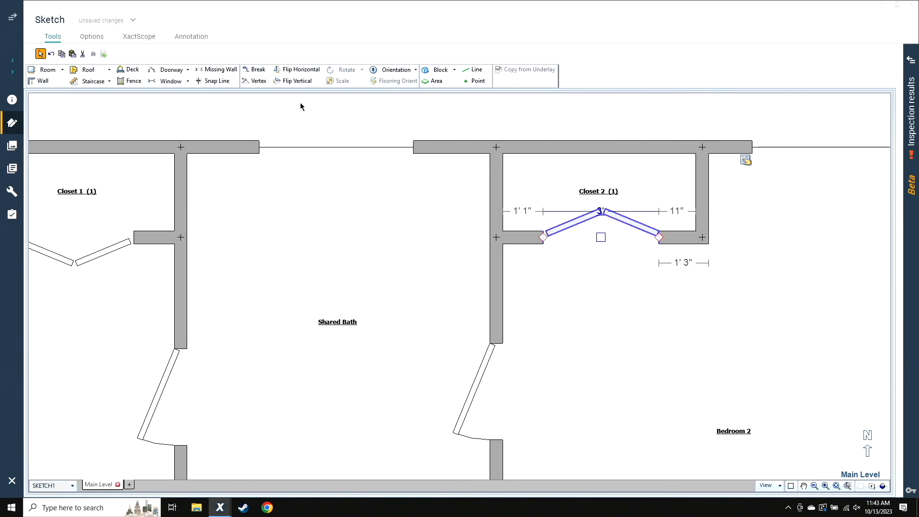
pyautogui.click(297, 80)
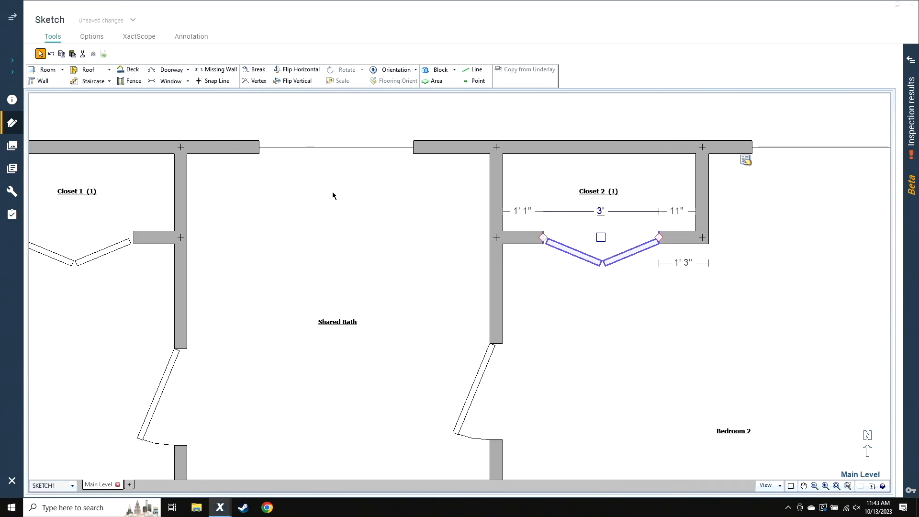
pyautogui.click(388, 221)
# Draw a sliding doorway about 5' 2" wide in the wall between the Walk-in Closet and the Primary Bedroom
pyautogui.scroll(-3, 388, 221)
pyautogui.scroll(-2, 387, 222)
pyautogui.moveTo(508, 402); pyautogui.dragTo(652, 135, button='middle')
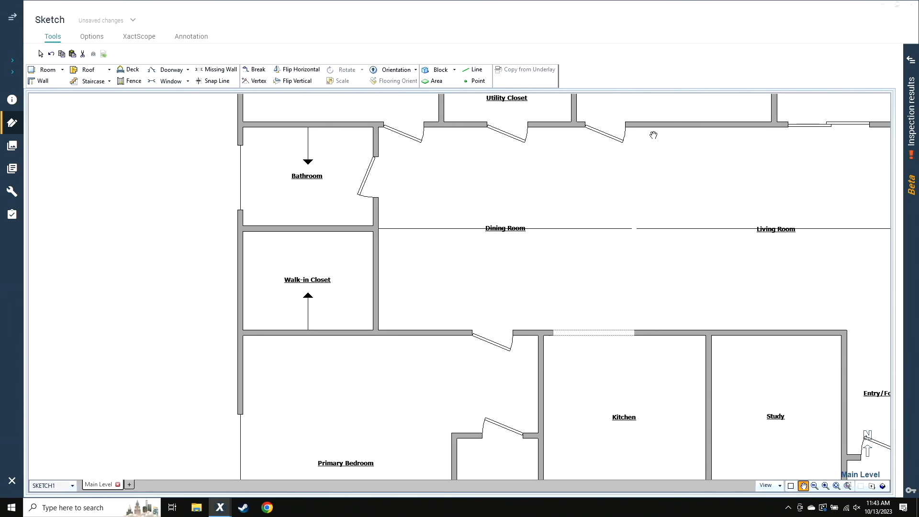
pyautogui.scroll(3, 271, 334)
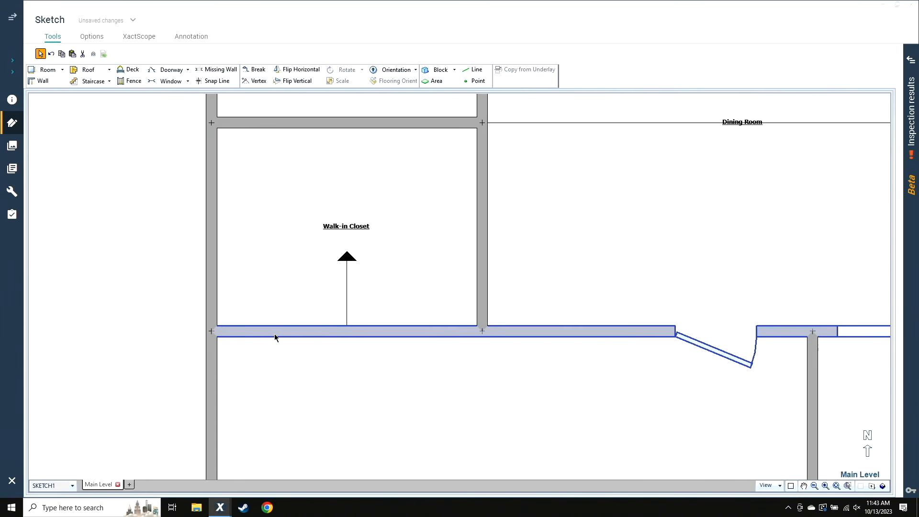
pyautogui.press('d')
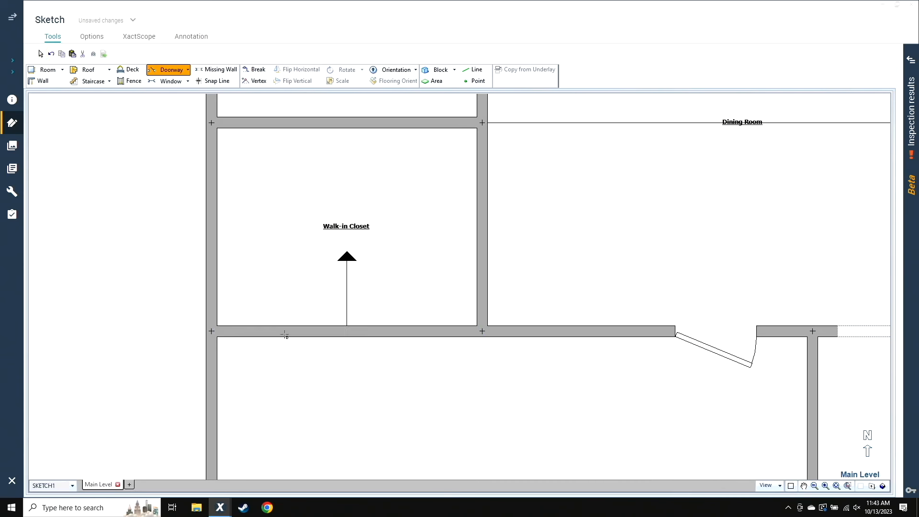
pyautogui.click(422, 330)
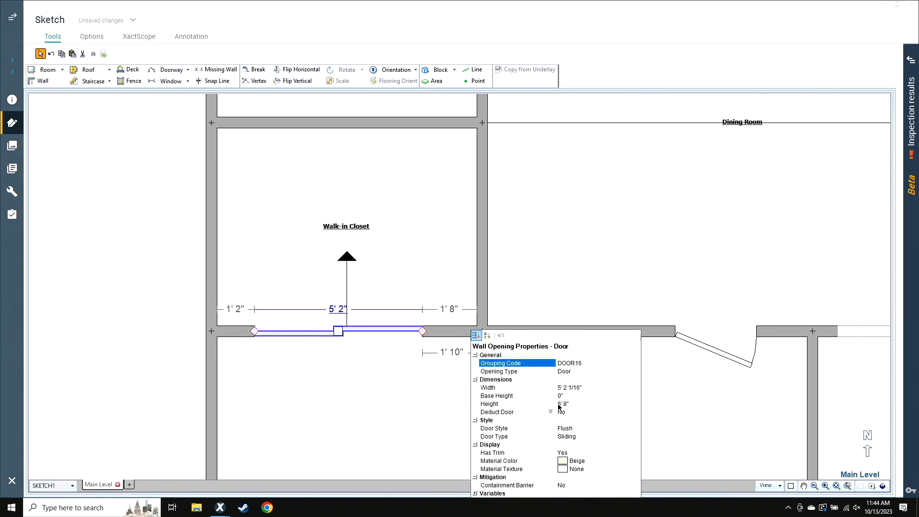
# Change the Walk-in Closet door's type to Bifold and set its width to 5'
pyautogui.click(572, 436)
pyautogui.write('Bifold')
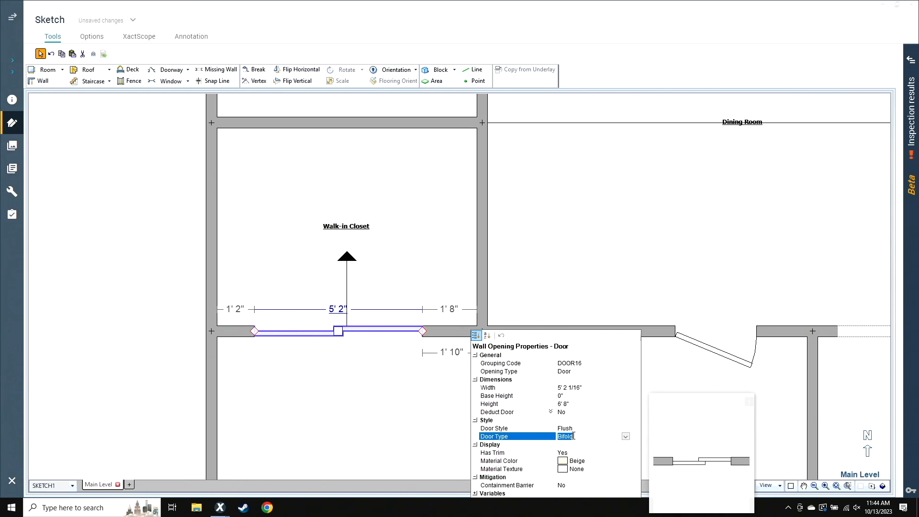
pyautogui.press('Tab')
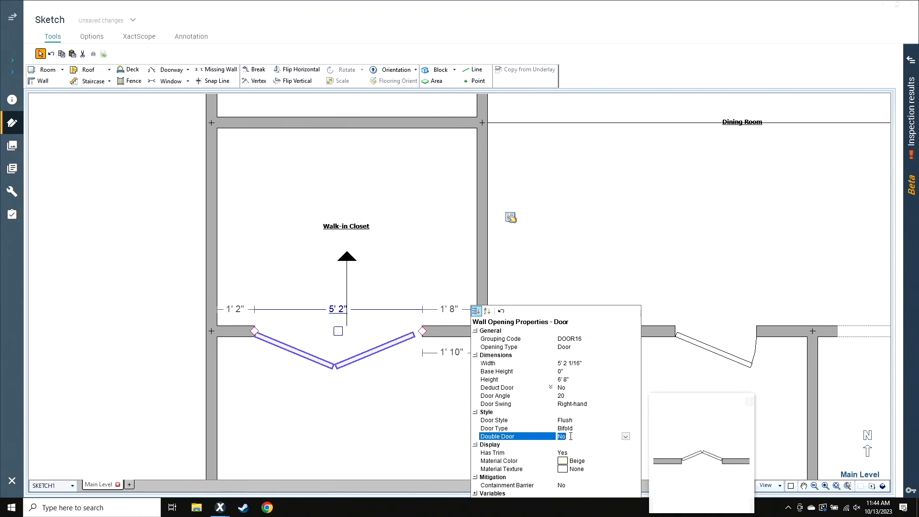
pyautogui.click(570, 364)
pyautogui.write('5')
pyautogui.click(571, 372)
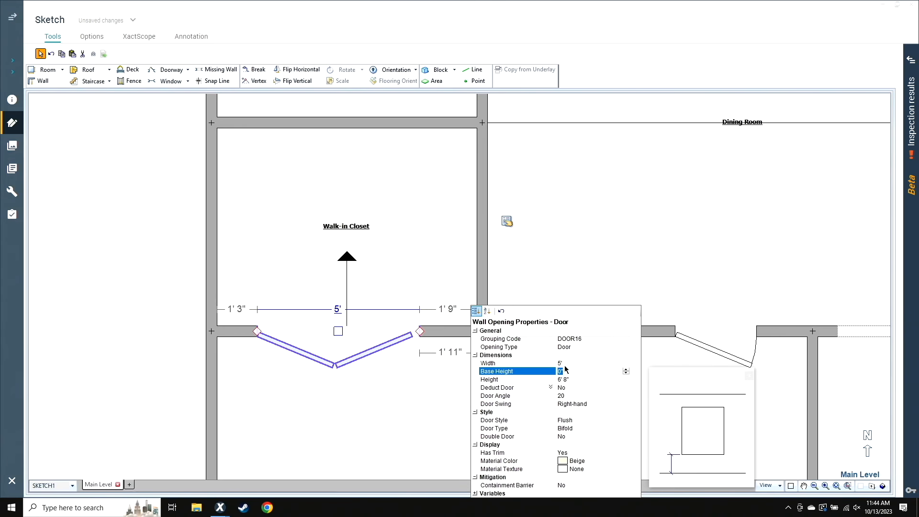
pyautogui.click(574, 385)
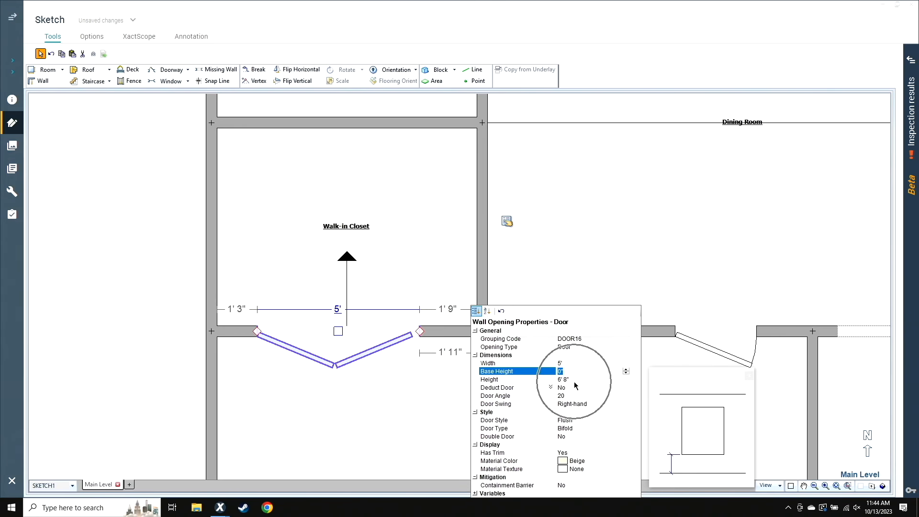
# Copy the Walk-in Closet's bifold door to the wall between the Study and the Entry/Foyer
pyautogui.rightClick(355, 355)
pyautogui.click(380, 367)
pyautogui.scroll(-5, 380, 364)
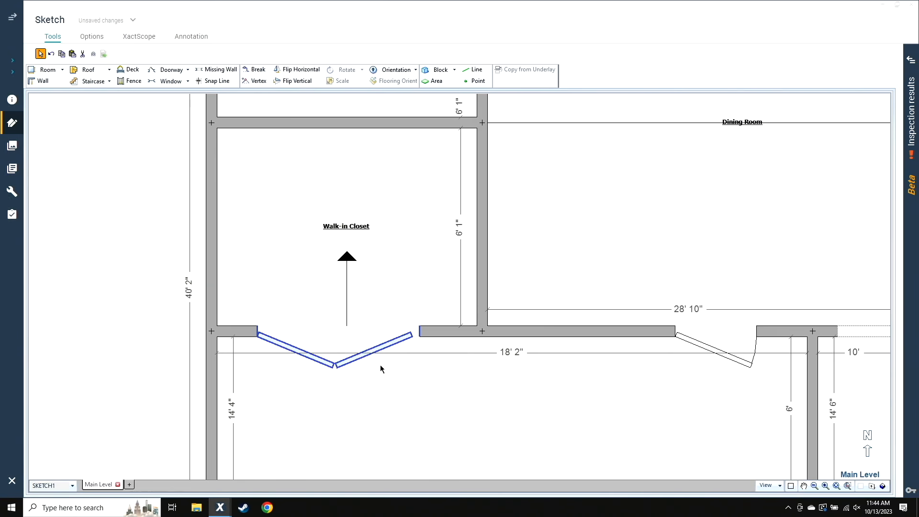
pyautogui.moveTo(609, 411); pyautogui.dragTo(395, 333)
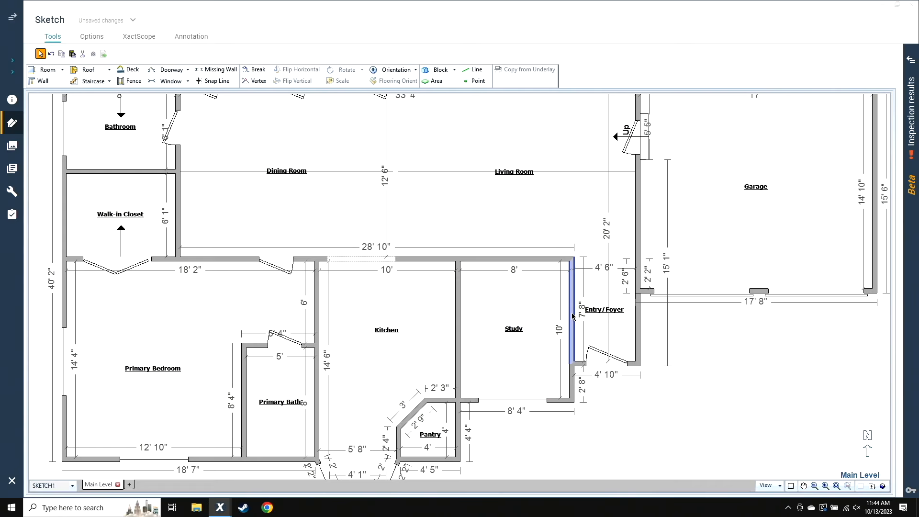
pyautogui.hotkey('ctrl', 'v')
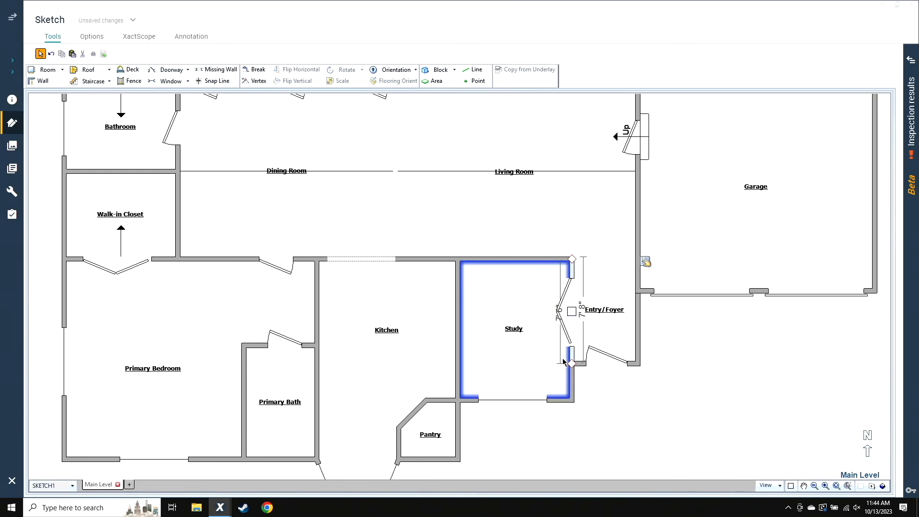
pyautogui.click(635, 393)
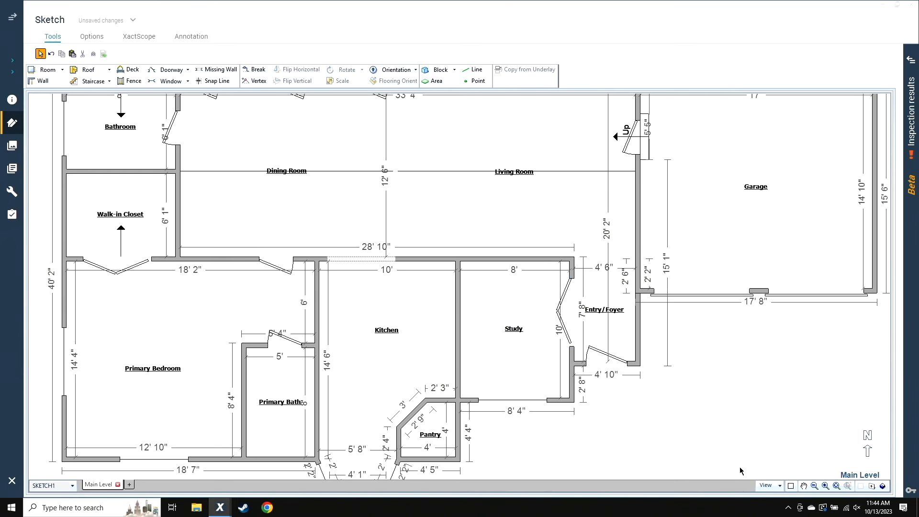
# Inspect the floor plan with its new doors in the 3D view and return to the plan
pyautogui.click(882, 486)
pyautogui.moveTo(679, 414)
pyautogui.mouseDown()
pyautogui.moveTo(465, 232)
pyautogui.moveTo(649, 379)
pyautogui.moveTo(531, 358)
pyautogui.moveTo(382, 431)
pyautogui.moveTo(462, 431)
pyautogui.mouseUp()
pyautogui.click(882, 486)
# Draw a sliding doorway about 2' wide in the Pantry's diagonal wall facing the Kitchen
pyautogui.scroll(3, 503, 461)
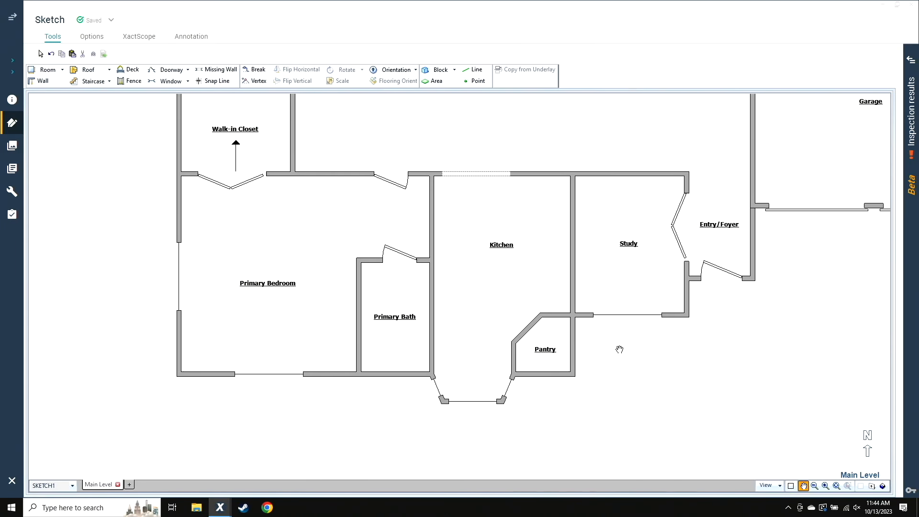
pyautogui.scroll(5, 560, 347)
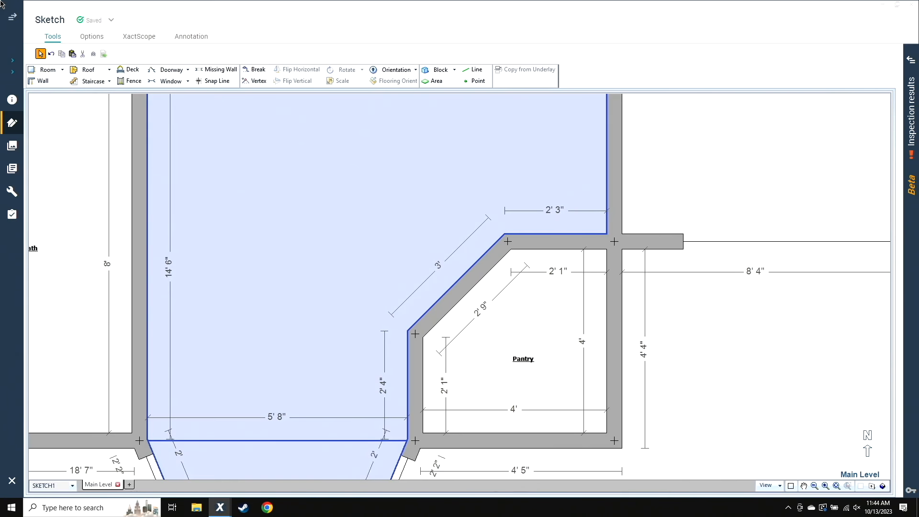
pyautogui.press('d')
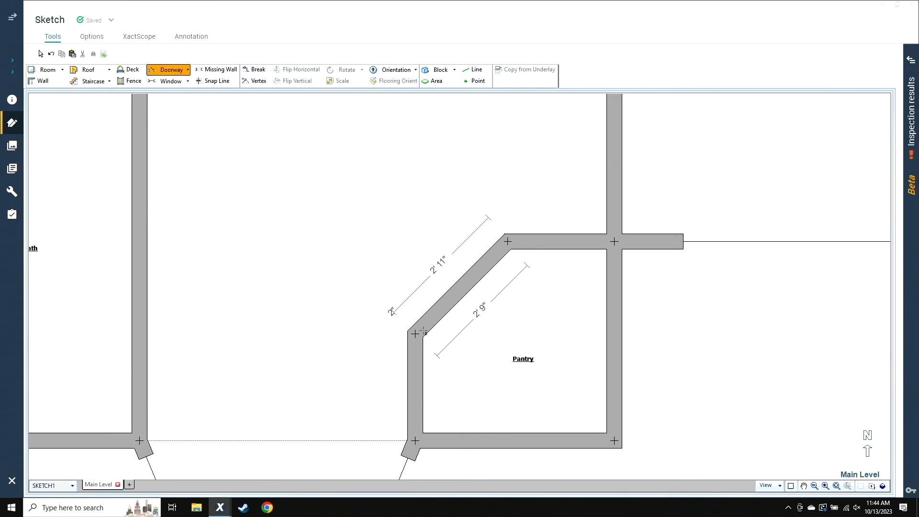
pyautogui.moveTo(424, 330); pyautogui.dragTo(493, 268)
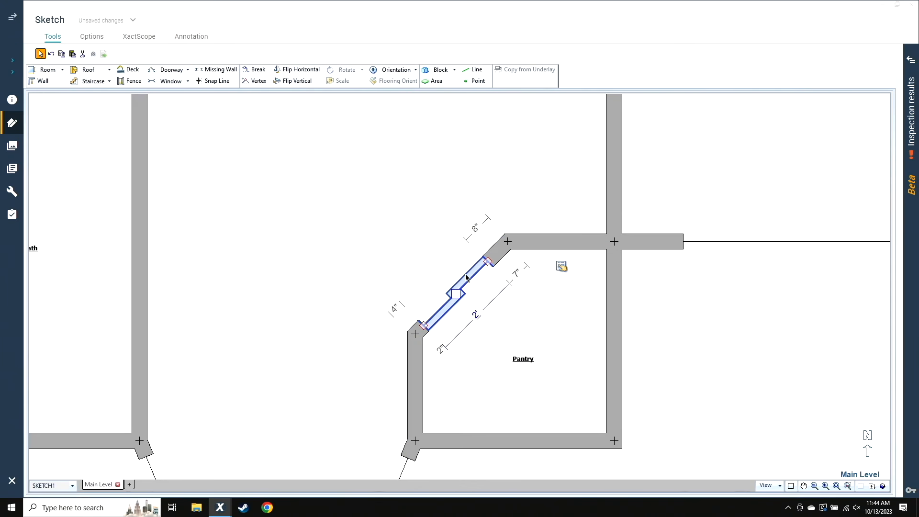
# Change the Pantry door's type to Standard and set its width to 2'
pyautogui.doubleClick(466, 280)
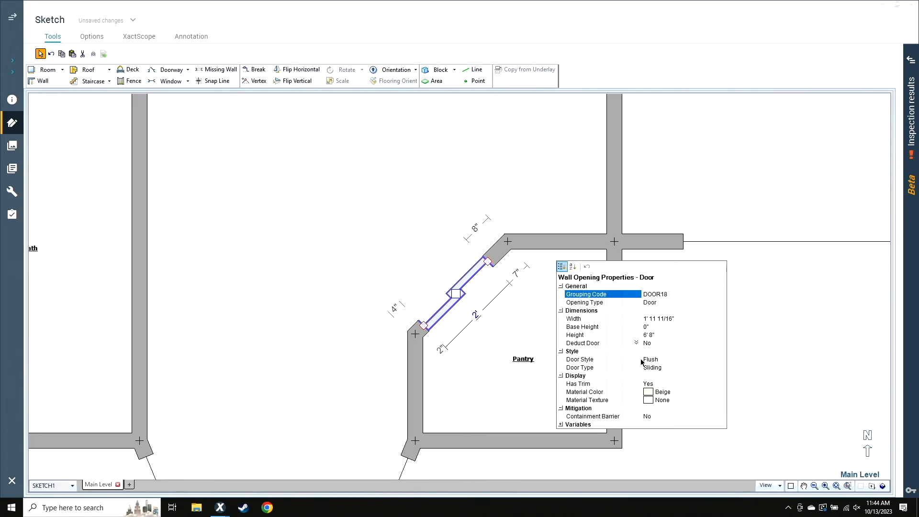
pyautogui.click(664, 368)
pyautogui.doubleClick(664, 368)
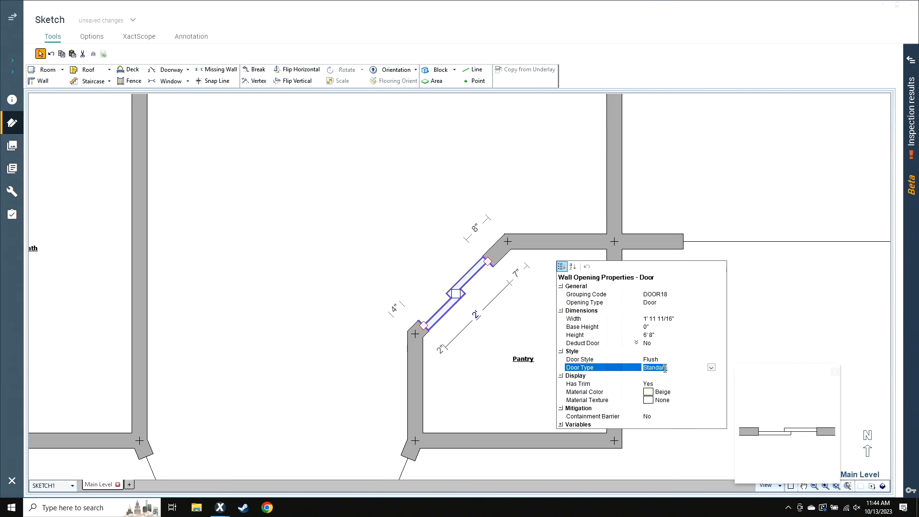
pyautogui.click(664, 319)
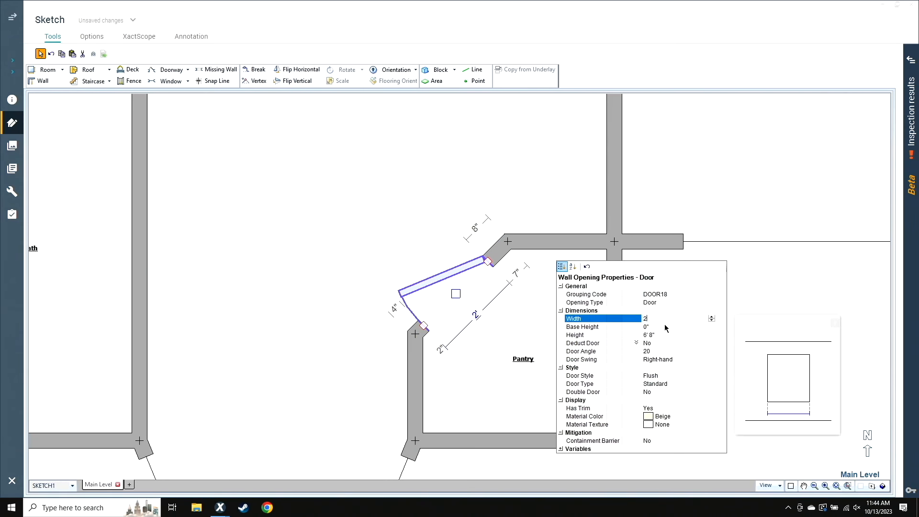
pyautogui.click(664, 325)
# Center the Pantry door in the diagonal wall, with 6" of wall on each side facing the Kitchen
pyautogui.click(454, 293)
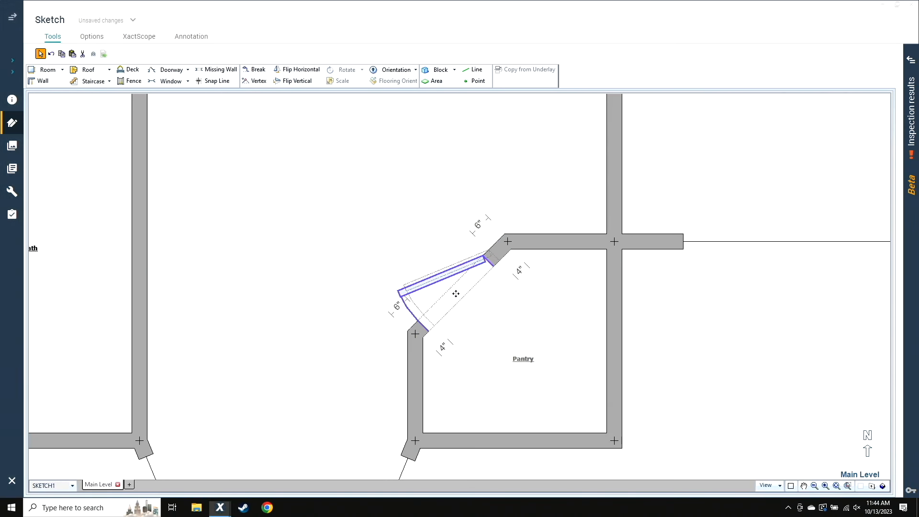
pyautogui.scroll(-5, 548, 315)
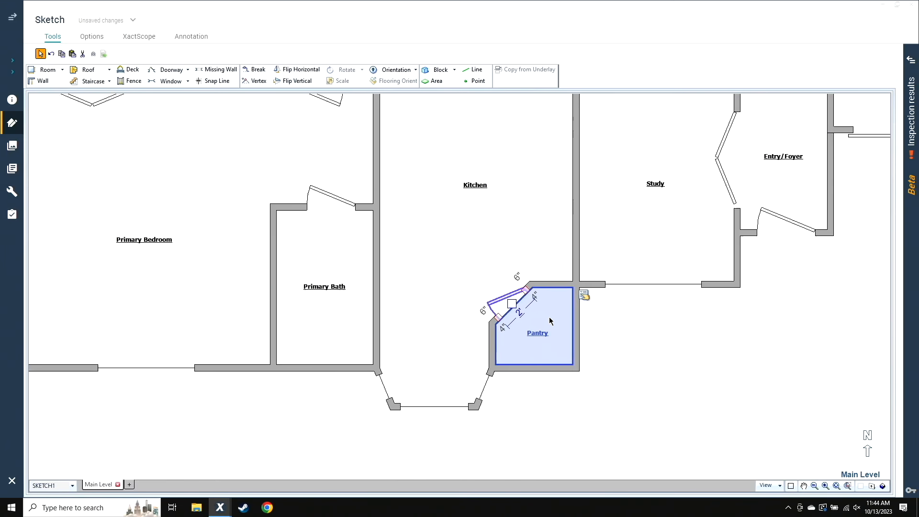
pyautogui.scroll(-2, 615, 349)
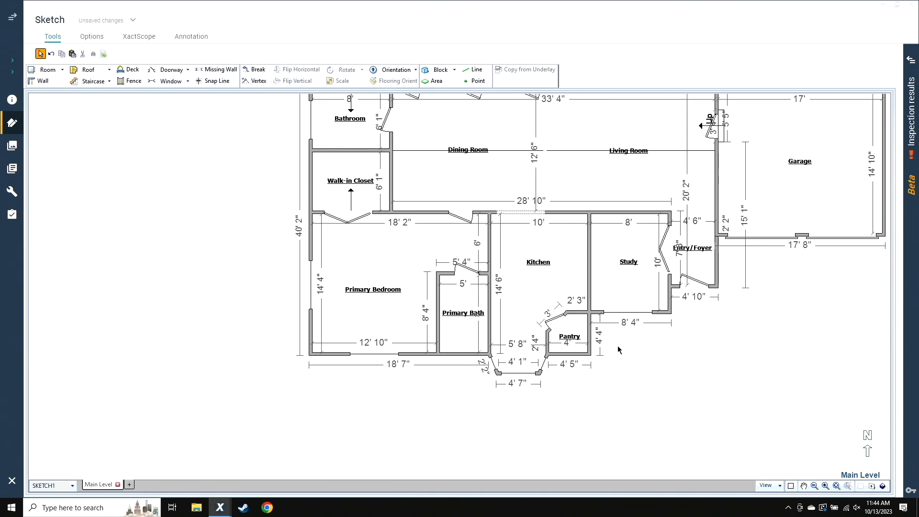
pyautogui.moveTo(661, 345); pyautogui.dragTo(553, 451, button='middle')
pyautogui.scroll(-2, 551, 451)
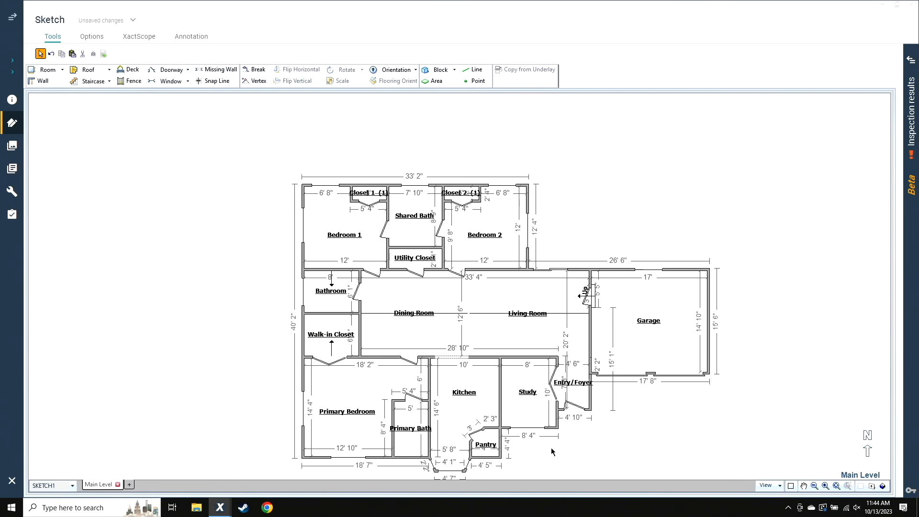
pyautogui.moveTo(607, 428); pyautogui.dragTo(603, 390, button='middle')
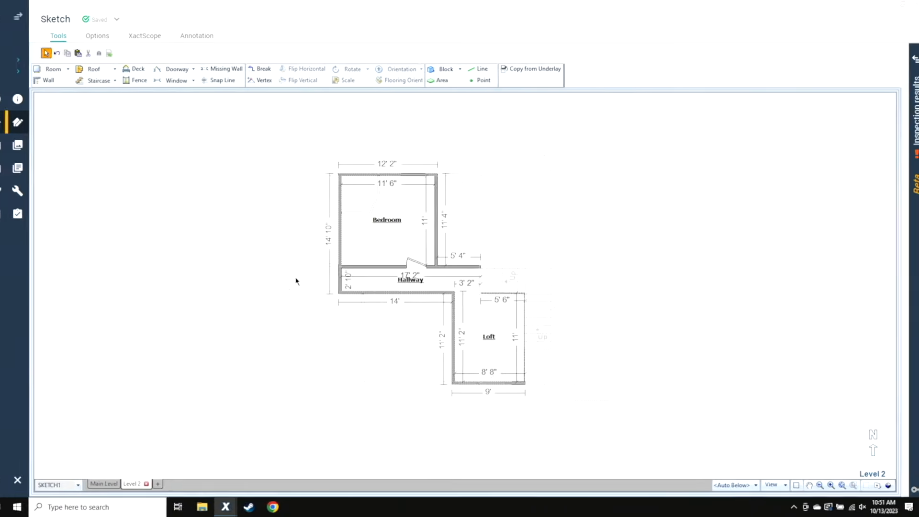
# Switch from Level 2 to the Main Level of the two-level sketch
pyautogui.scroll(2, 290, 278)
pyautogui.click(101, 484)
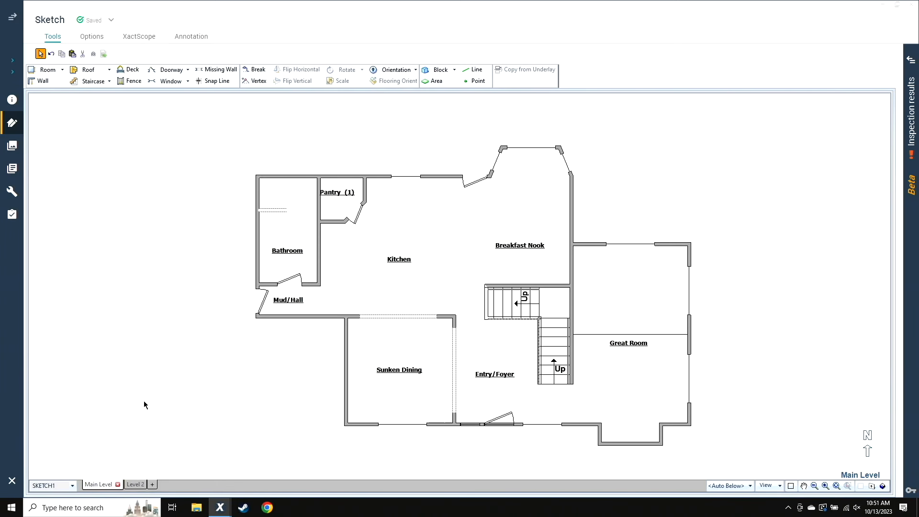